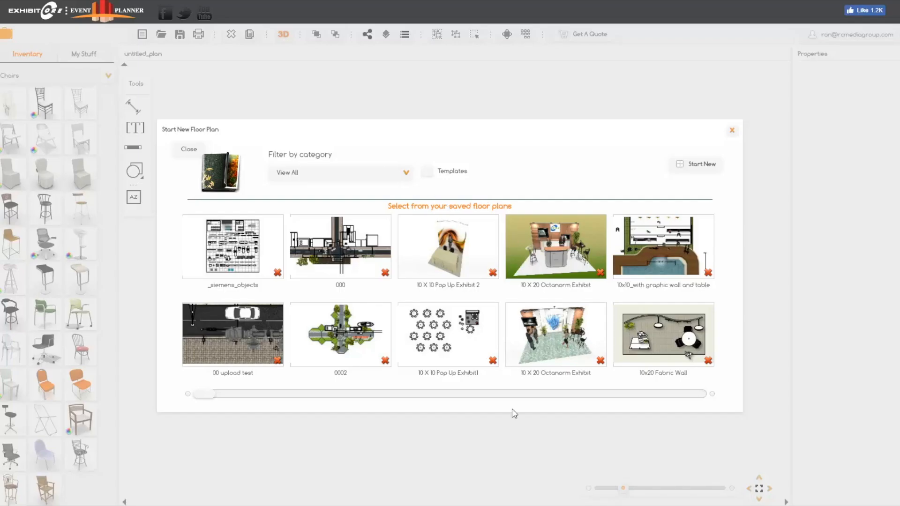
Open the saved floor plan named Table arrangement
{"action": "left_click", "coordinate": [236, 395]}
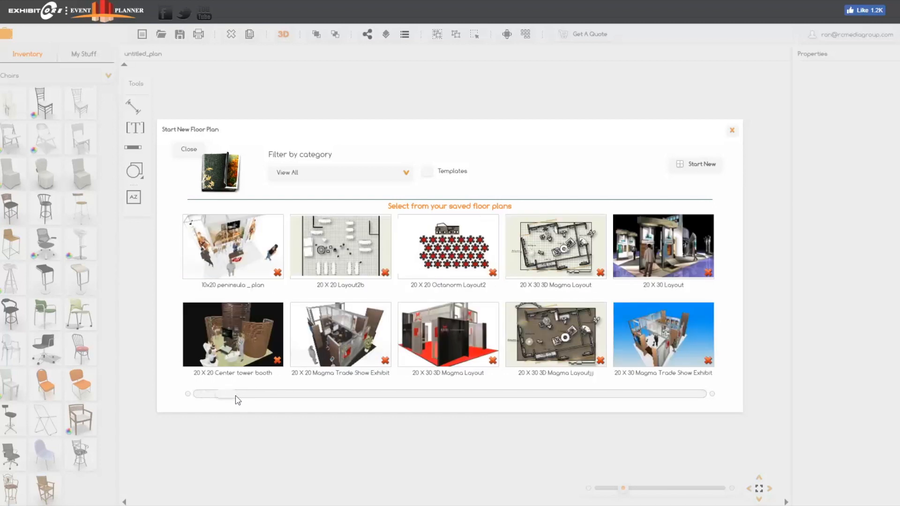
{"action": "left_click", "coordinate": [295, 395]}
{"action": "left_click_drag", "start_coordinate": [258, 398], "coordinate": [622, 405]}
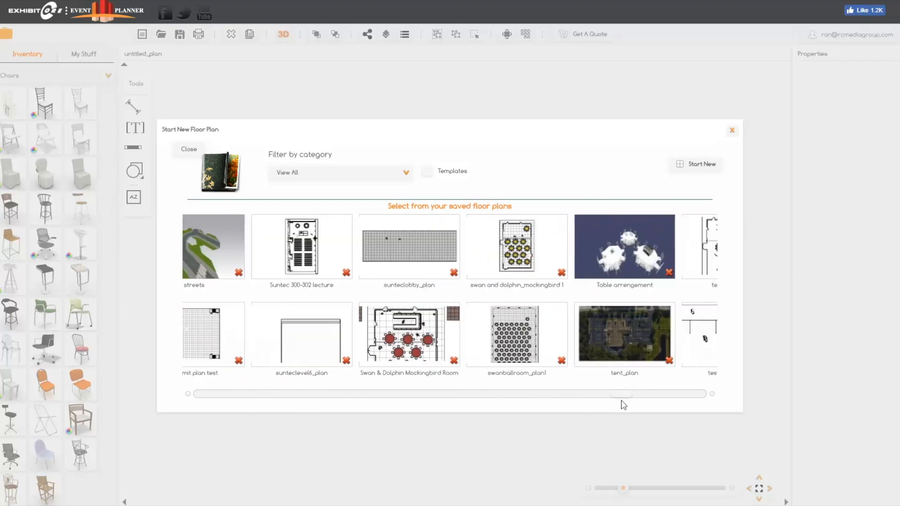
{"action": "left_click", "coordinate": [615, 247]}
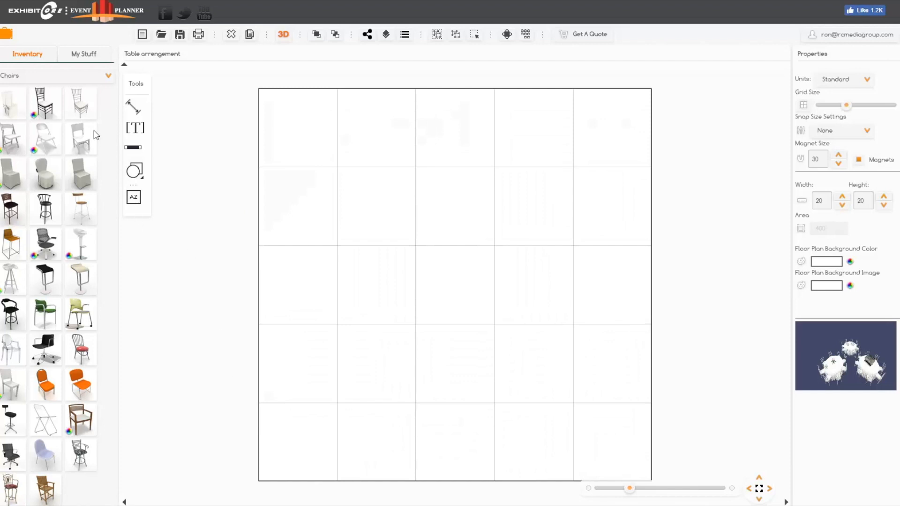
Add a Banquet table split from the Tables inventory and place it near the centre of the floor plan
{"action": "left_click", "coordinate": [64, 79]}
{"action": "mouse_move", "coordinate": [106, 111]}
{"action": "left_mouse_down"}
{"action": "mouse_move", "coordinate": [110, 153]}
{"action": "mouse_move", "coordinate": [107, 104]}
{"action": "left_mouse_up"}
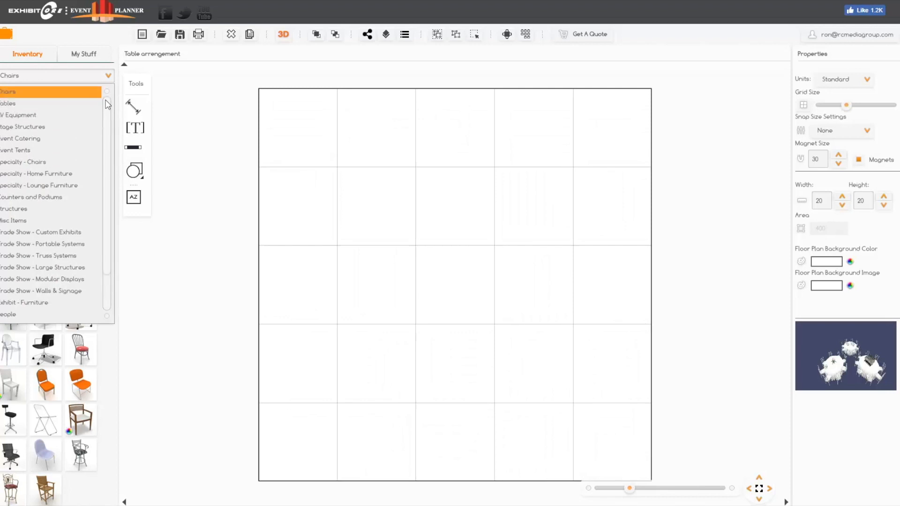
{"action": "left_click", "coordinate": [24, 104]}
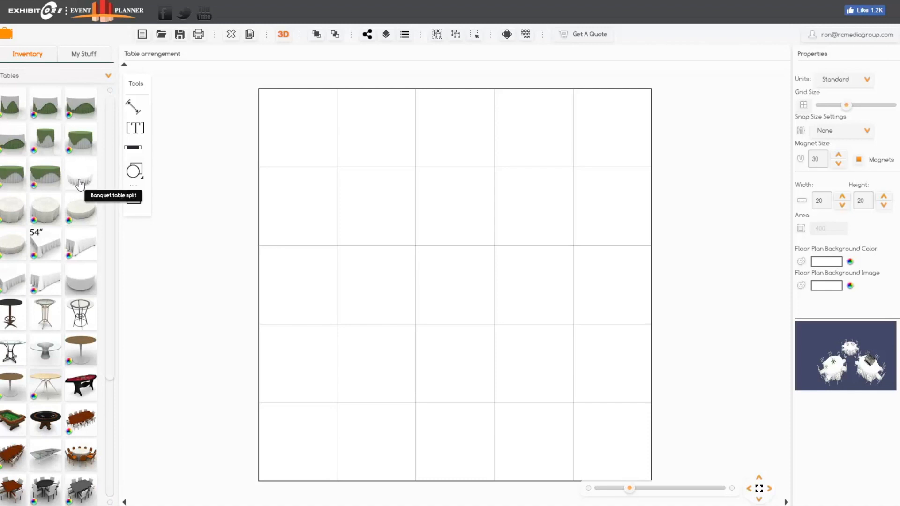
{"action": "left_click_drag", "start_coordinate": [80, 183], "coordinate": [345, 267]}
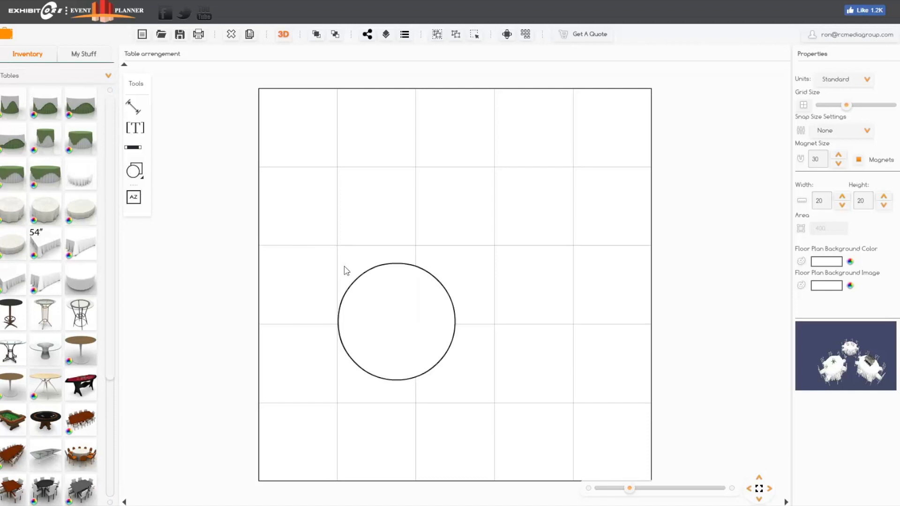
{"action": "left_click", "coordinate": [391, 318]}
{"action": "left_click_drag", "start_coordinate": [392, 318], "coordinate": [446, 283]}
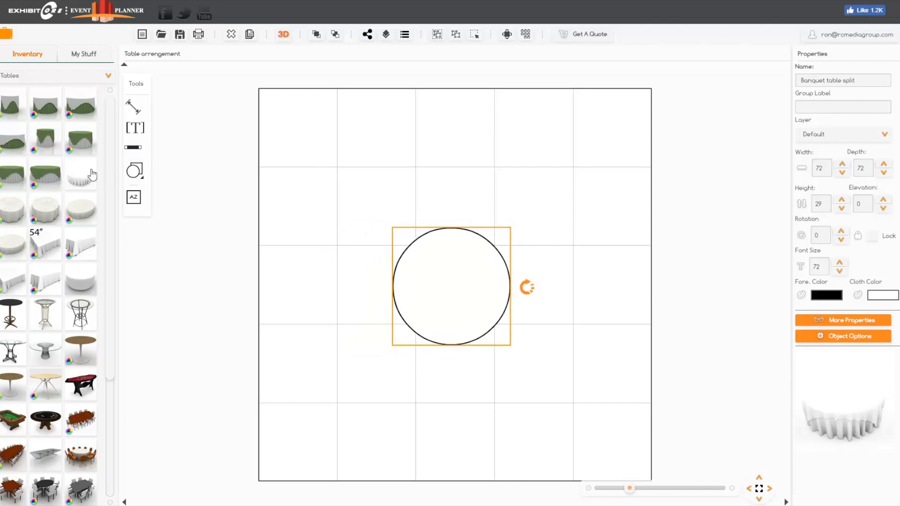
{"action": "left_click_drag", "start_coordinate": [440, 285], "coordinate": [448, 287]}
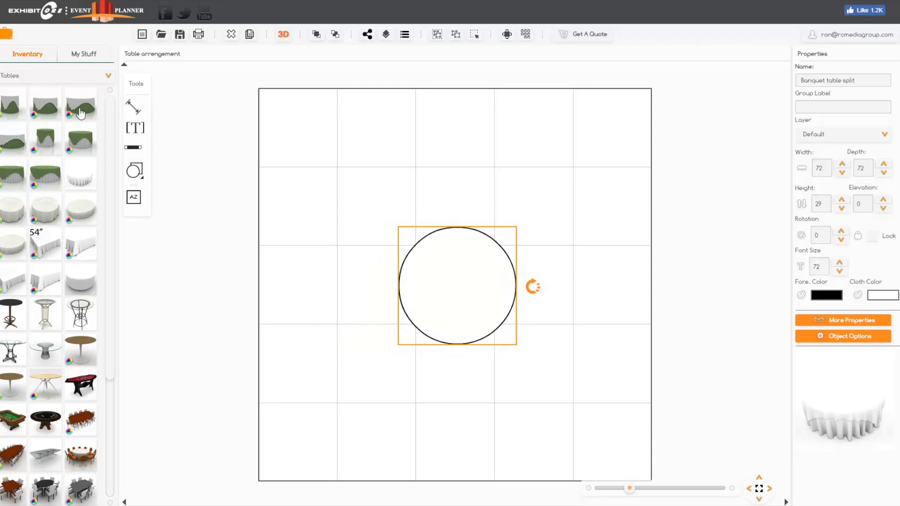
Switch the inventory to Chairs and choose Chiavari Chair Hd as the chair type for the table and chair array
{"action": "left_click", "coordinate": [76, 76]}
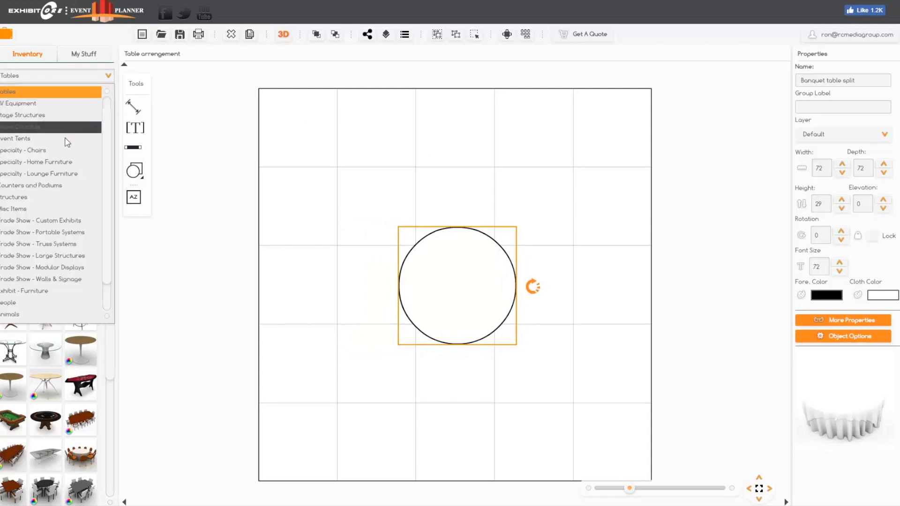
{"action": "left_click_drag", "start_coordinate": [108, 113], "coordinate": [106, 104]}
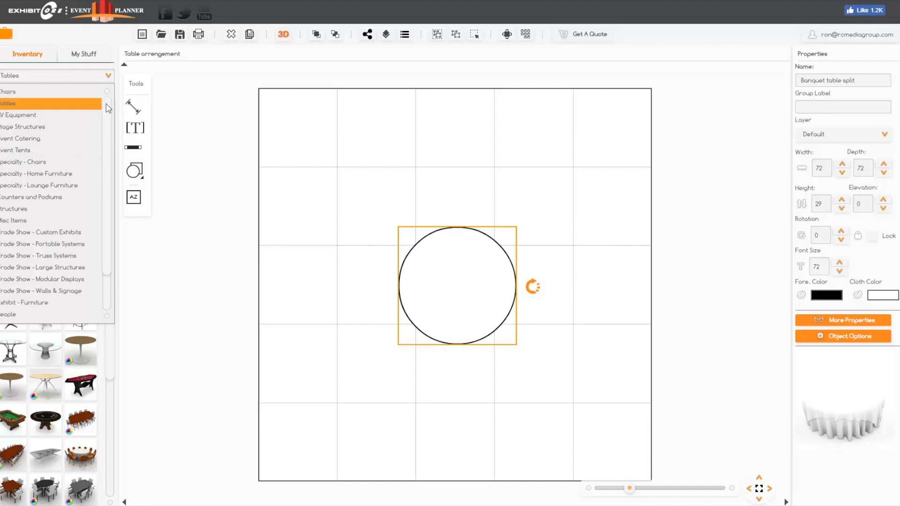
{"action": "left_click", "coordinate": [32, 92]}
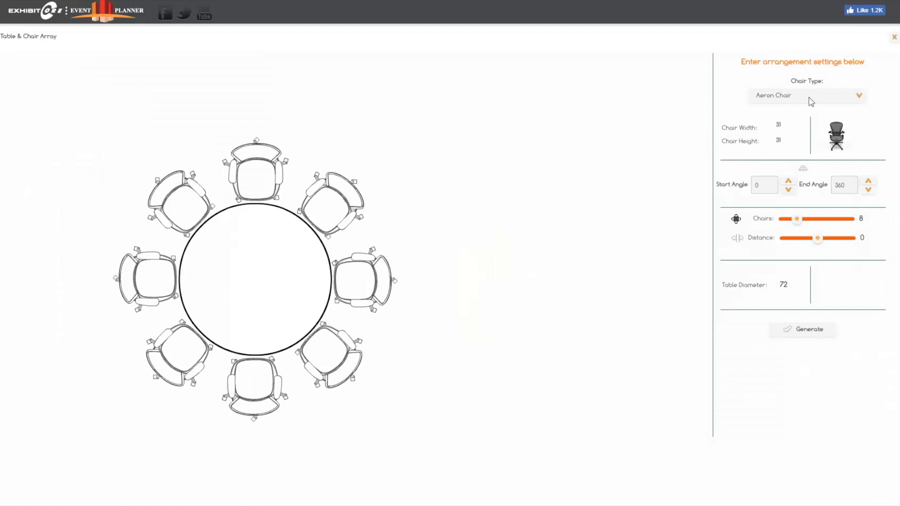
{"action": "left_click", "coordinate": [797, 97]}
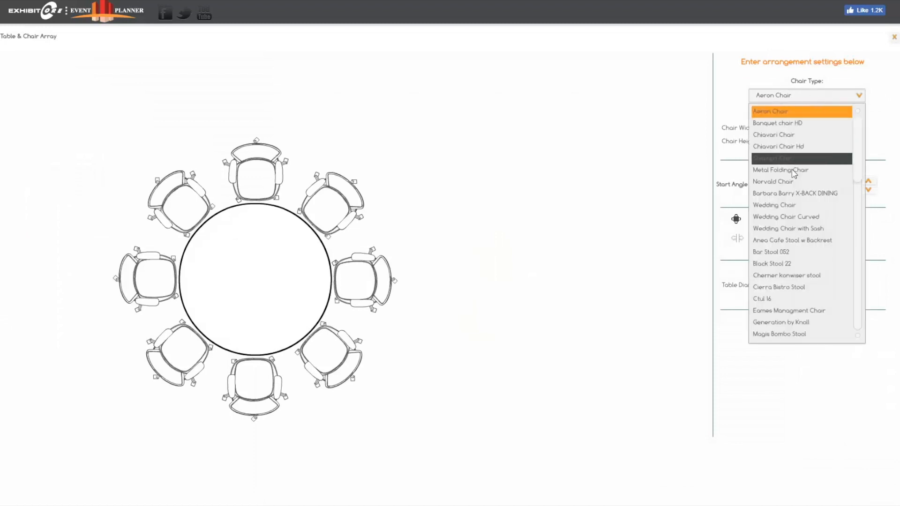
{"action": "left_click", "coordinate": [792, 147]}
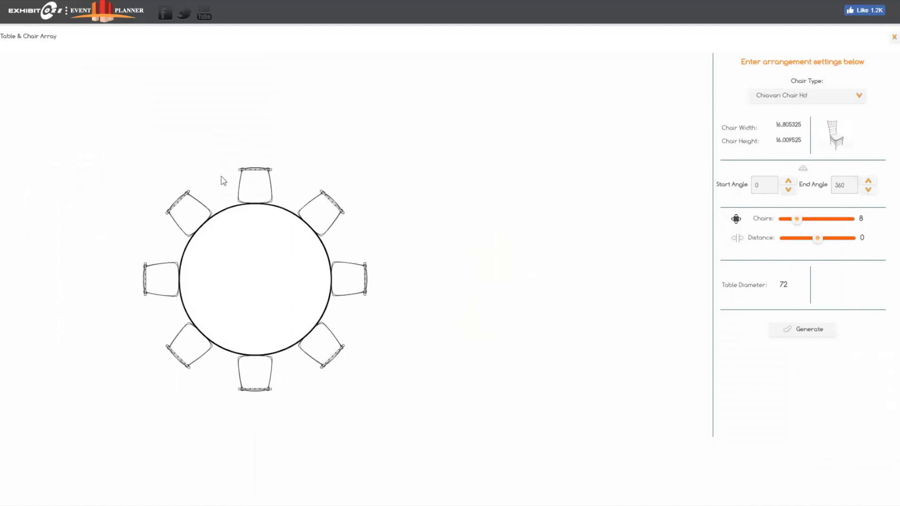
Set the array to 8 chairs after trying 11, and generate the seating around the banquet table
{"action": "left_click_drag", "start_coordinate": [796, 219], "coordinate": [804, 219]}
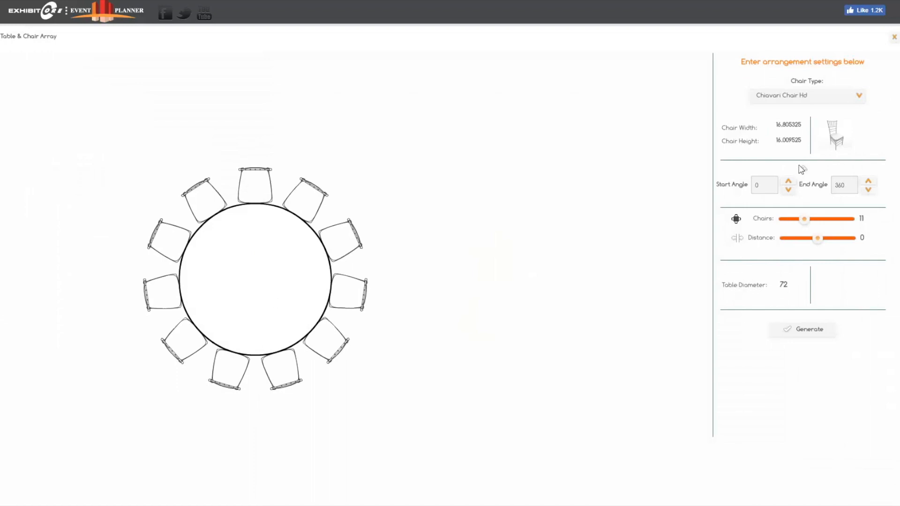
{"action": "mouse_move", "coordinate": [805, 223]}
{"action": "left_mouse_down"}
{"action": "mouse_move", "coordinate": [791, 223]}
{"action": "mouse_move", "coordinate": [800, 224]}
{"action": "left_mouse_up"}
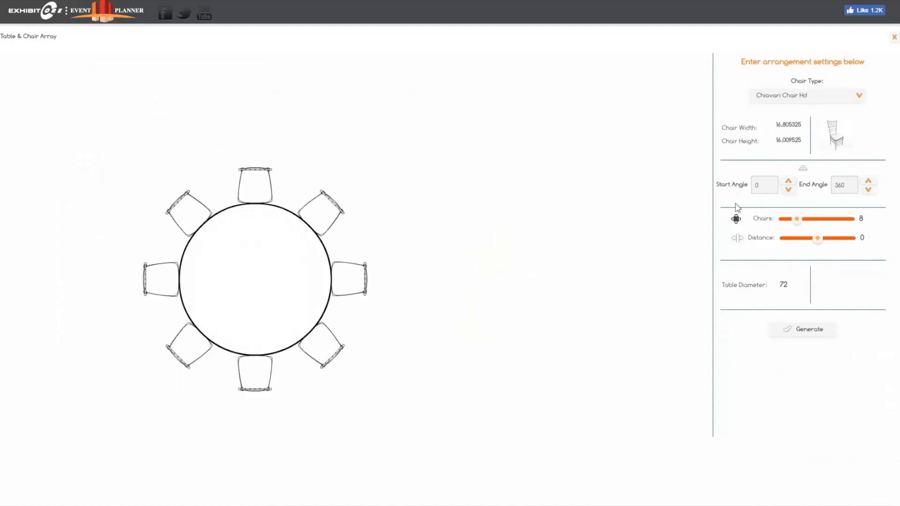
{"action": "left_click", "coordinate": [810, 329]}
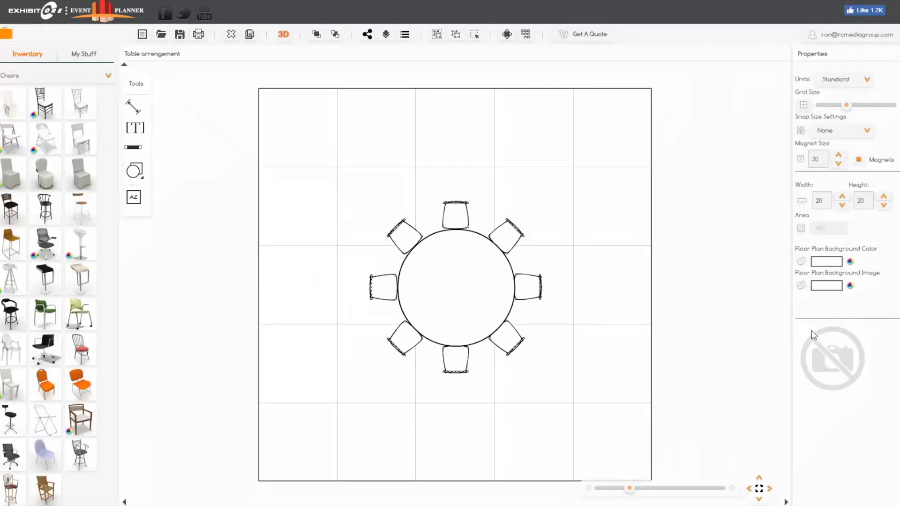
Move the table with its chairs to the lower middle of the plan and place a duplicate in the upper-left corner
{"action": "left_click", "coordinate": [460, 286]}
{"action": "left_click_drag", "start_coordinate": [475, 284], "coordinate": [475, 373]}
{"action": "left_click", "coordinate": [250, 34]}
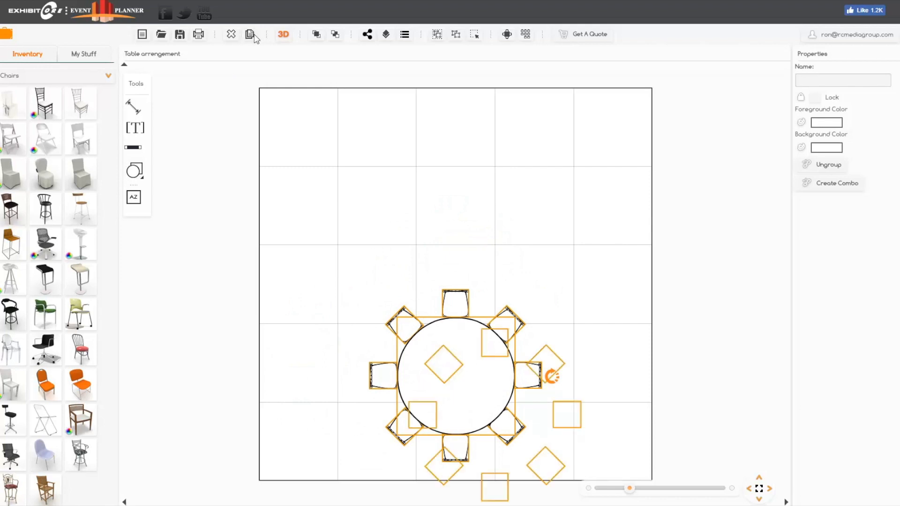
{"action": "left_click_drag", "start_coordinate": [488, 392], "coordinate": [343, 158]}
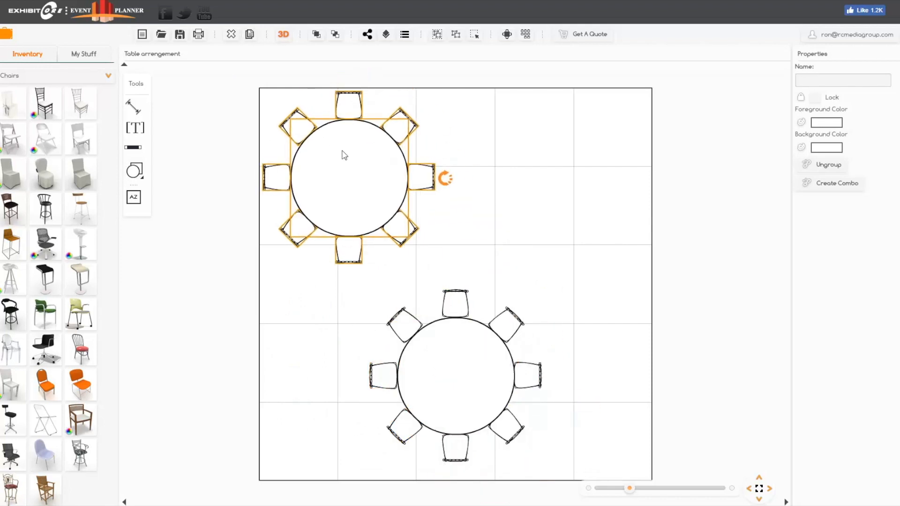
Place another duplicate of the table set in the upper-right corner and shift the lower set slightly left
{"action": "left_click", "coordinate": [250, 34]}
{"action": "left_click_drag", "start_coordinate": [374, 202], "coordinate": [555, 174]}
{"action": "left_click_drag", "start_coordinate": [477, 353], "coordinate": [467, 358]}
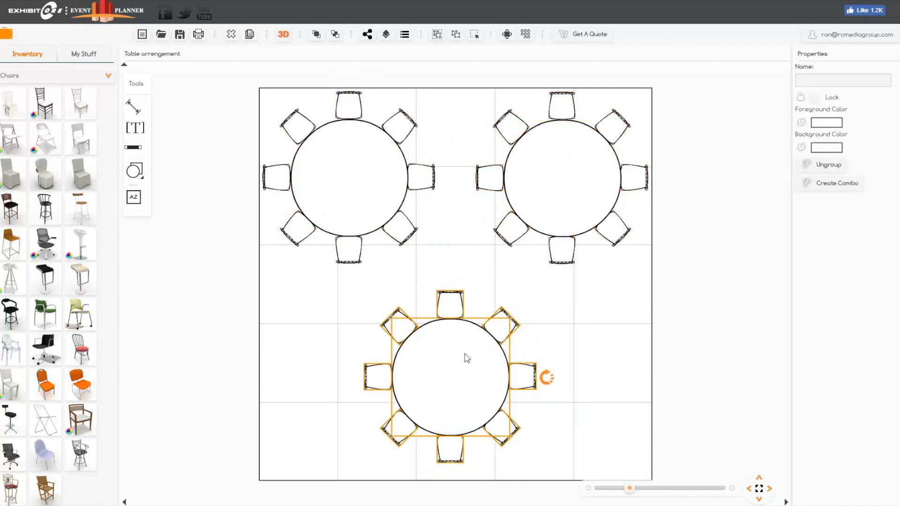
Deselect the table set and save the floor plan under its existing name, Table arrangement
{"action": "left_click", "coordinate": [607, 335]}
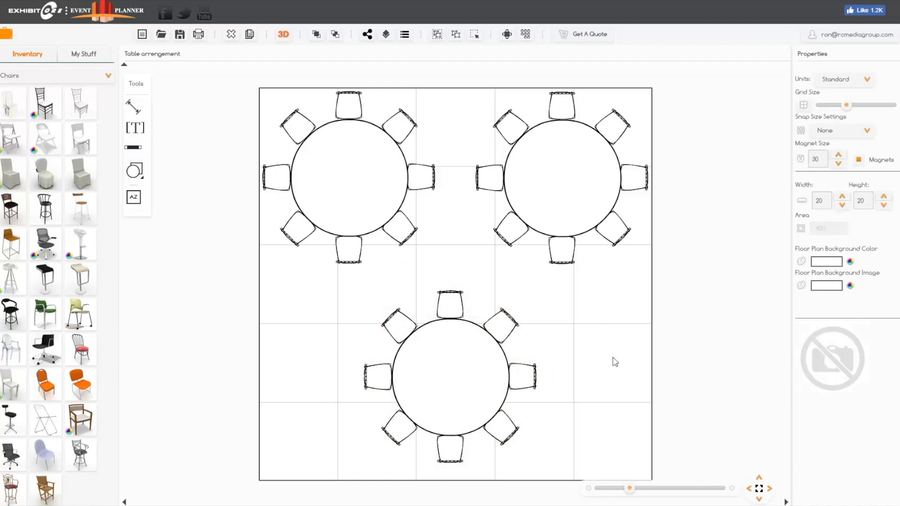
{"action": "left_click", "coordinate": [179, 35]}
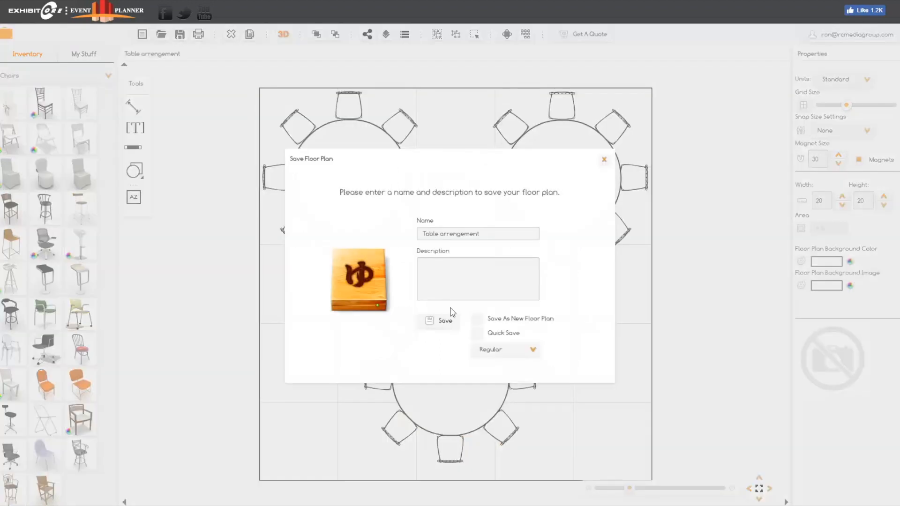
{"action": "left_click", "coordinate": [449, 326]}
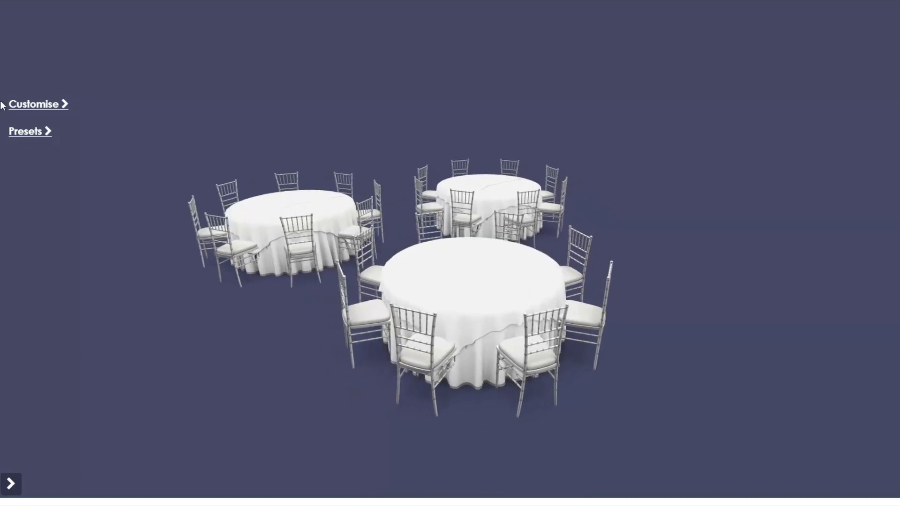
In the 3D view, customise one Banquet Table Split by setting its overlay fabric to Peach
{"action": "left_click", "coordinate": [35, 106]}
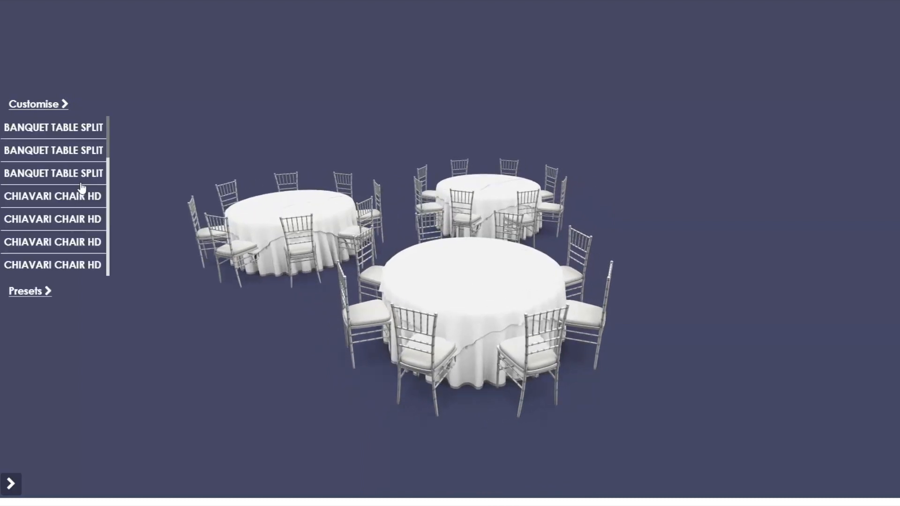
{"action": "left_click", "coordinate": [78, 180]}
{"action": "left_click", "coordinate": [324, 180]}
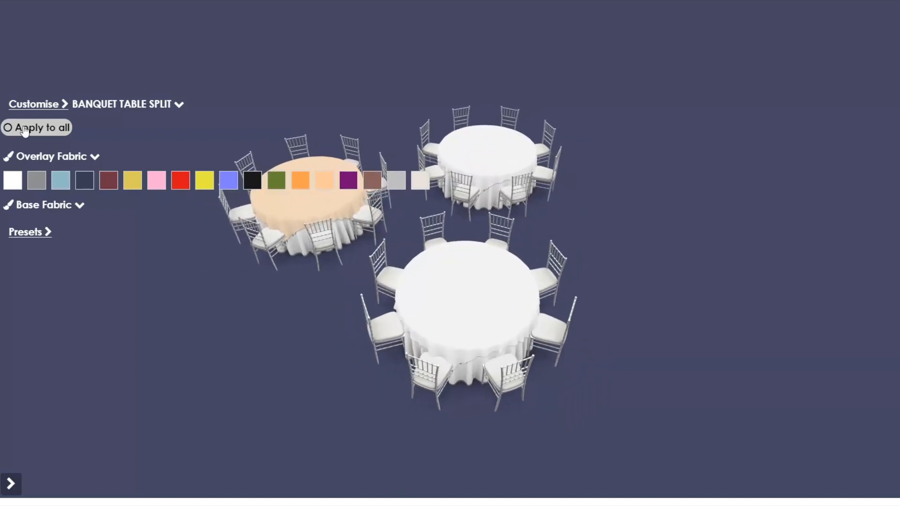
{"action": "left_click", "coordinate": [56, 161]}
{"action": "left_click_drag", "start_coordinate": [374, 269], "coordinate": [524, 280]}
{"action": "left_click_drag", "start_coordinate": [325, 305], "coordinate": [370, 261]}
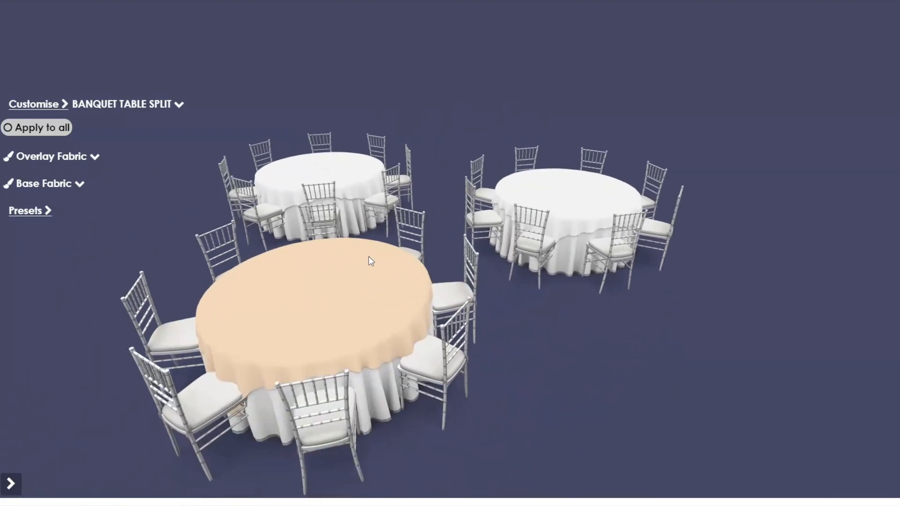
{"action": "left_click_drag", "start_coordinate": [352, 314], "coordinate": [271, 334]}
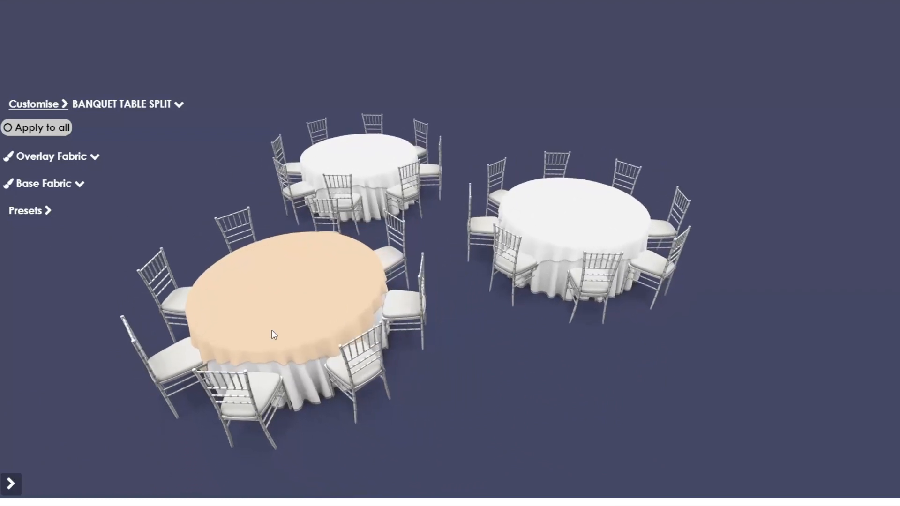
{"action": "left_click_drag", "start_coordinate": [314, 292], "coordinate": [255, 296]}
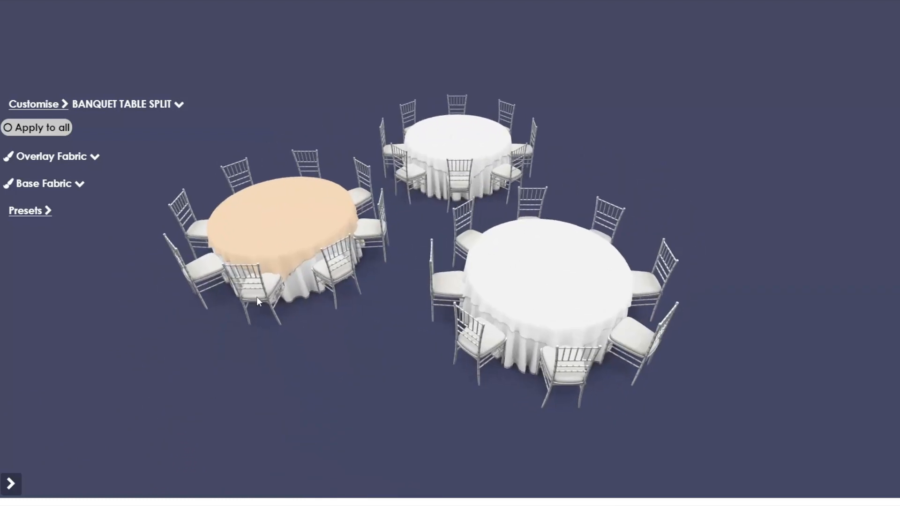
Apply changes to all banquet tables and recolour their overlay fabric, trying pink and settling on light grey
{"action": "left_click", "coordinate": [32, 133]}
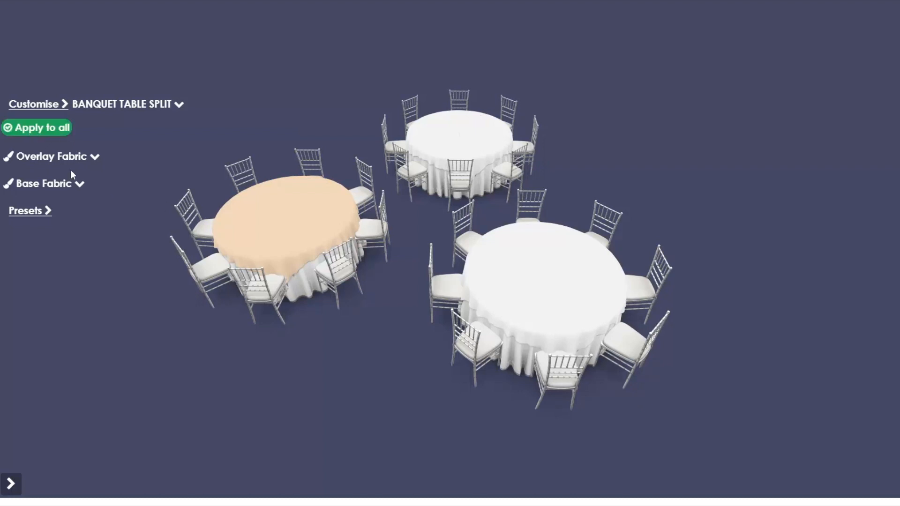
{"action": "left_click", "coordinate": [60, 160]}
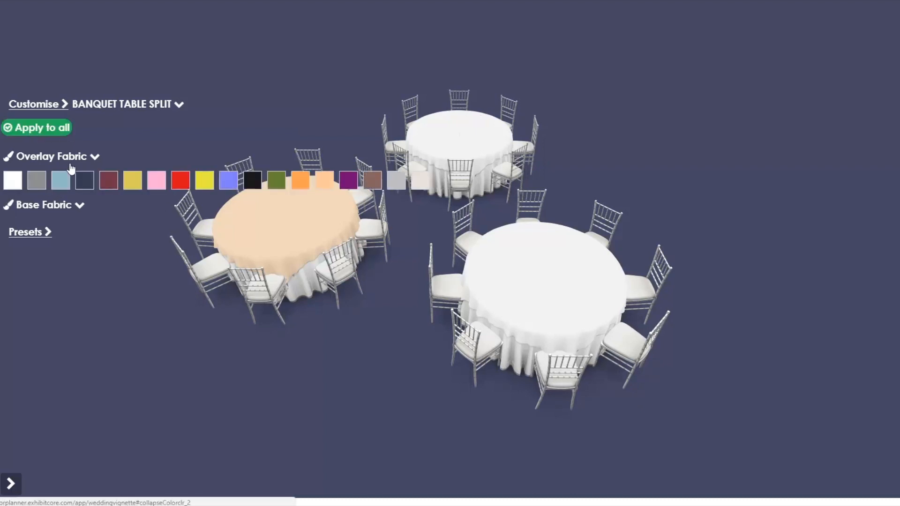
{"action": "left_click", "coordinate": [156, 183]}
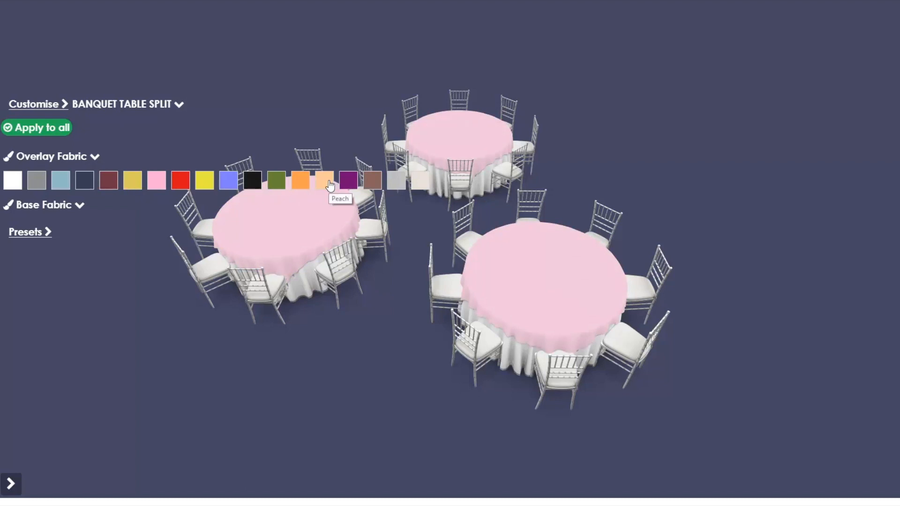
{"action": "left_click", "coordinate": [400, 183]}
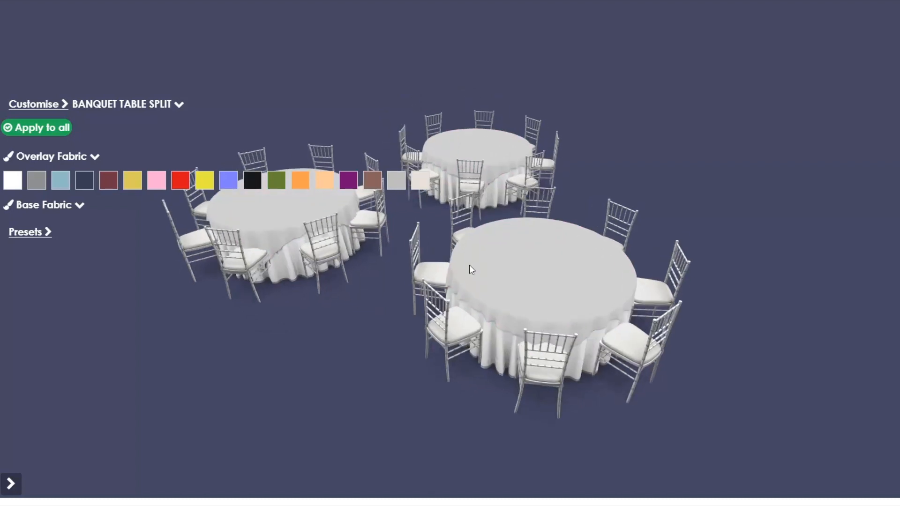
Try a gold base fabric on all the banquet tables
{"action": "left_click", "coordinate": [44, 209]}
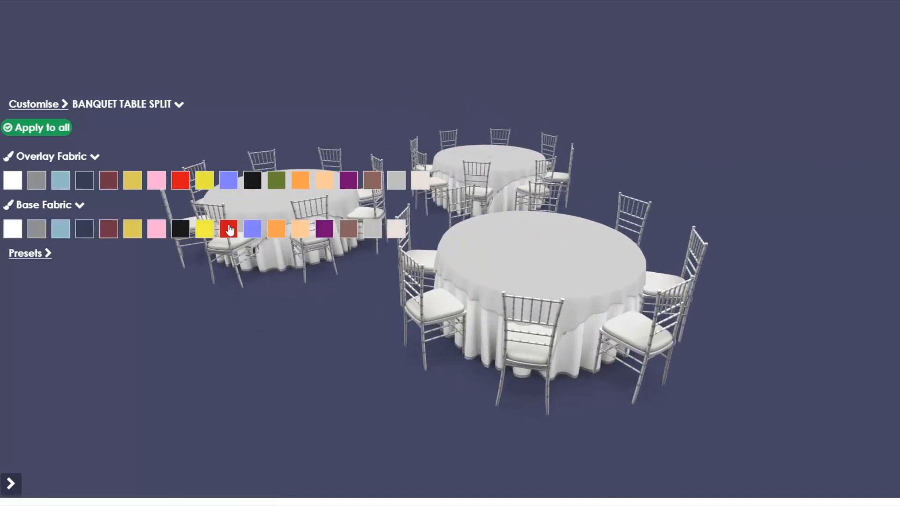
{"action": "left_click", "coordinate": [50, 210]}
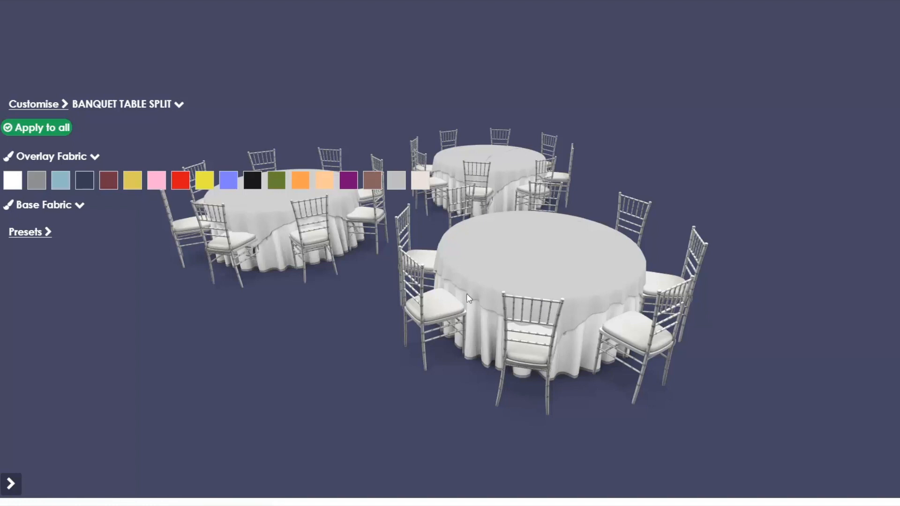
{"action": "left_click", "coordinate": [54, 212]}
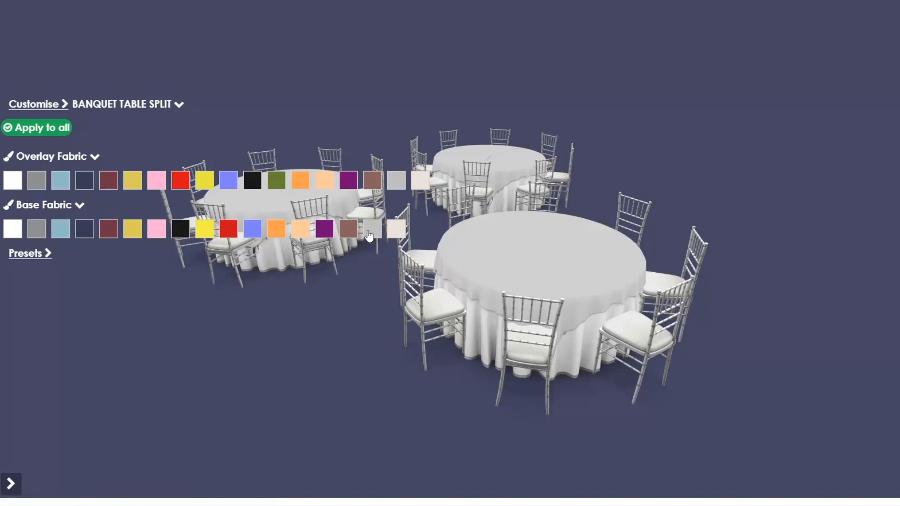
{"action": "left_click_drag", "start_coordinate": [358, 230], "coordinate": [416, 265]}
{"action": "scroll", "coordinate": [436, 265], "scroll_direction": "up", "scroll_amount": 5}
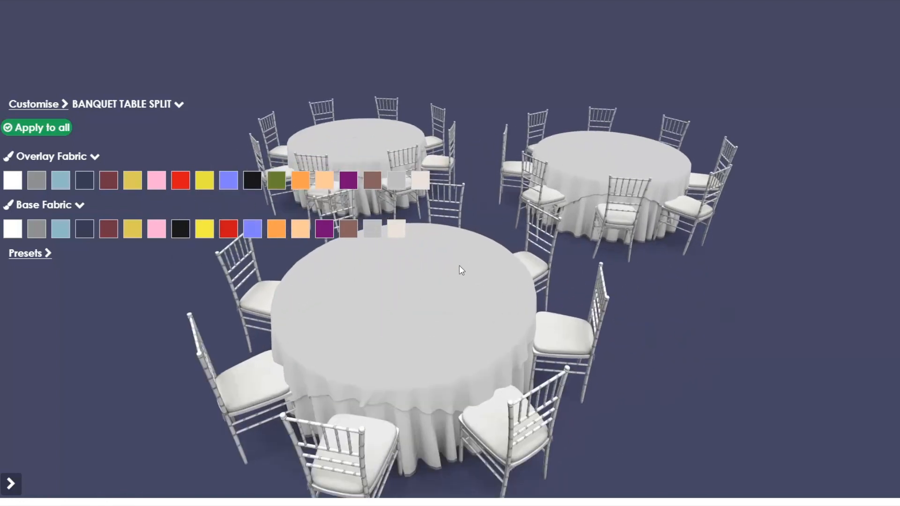
{"action": "left_click_drag", "start_coordinate": [409, 317], "coordinate": [459, 297]}
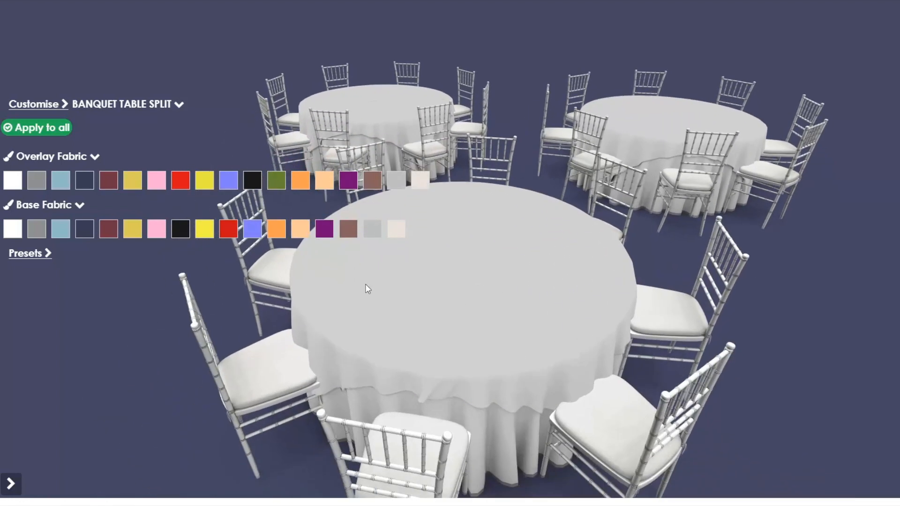
{"action": "left_click", "coordinate": [129, 233]}
{"action": "left_click_drag", "start_coordinate": [382, 282], "coordinate": [457, 281]}
Try purple and light blue overlay fabrics on all the banquet tables
{"action": "left_click", "coordinate": [348, 187]}
{"action": "left_click", "coordinate": [233, 183]}
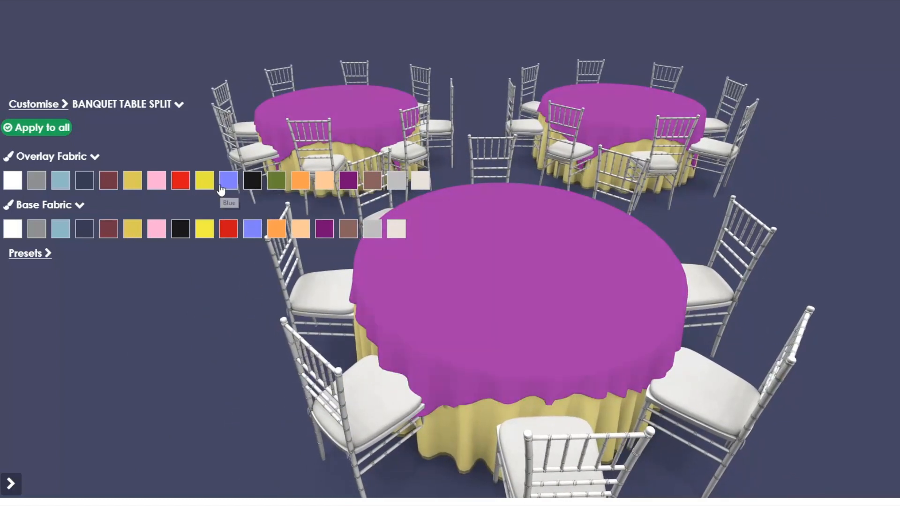
{"action": "left_click", "coordinate": [135, 183]}
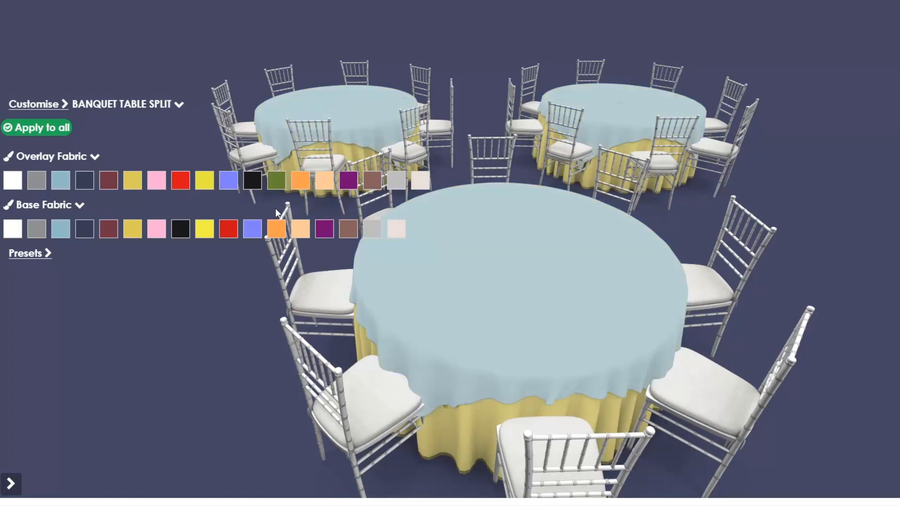
Try blue and Peach base fabrics under the overlay on all the banquet tables
{"action": "left_click", "coordinate": [253, 235]}
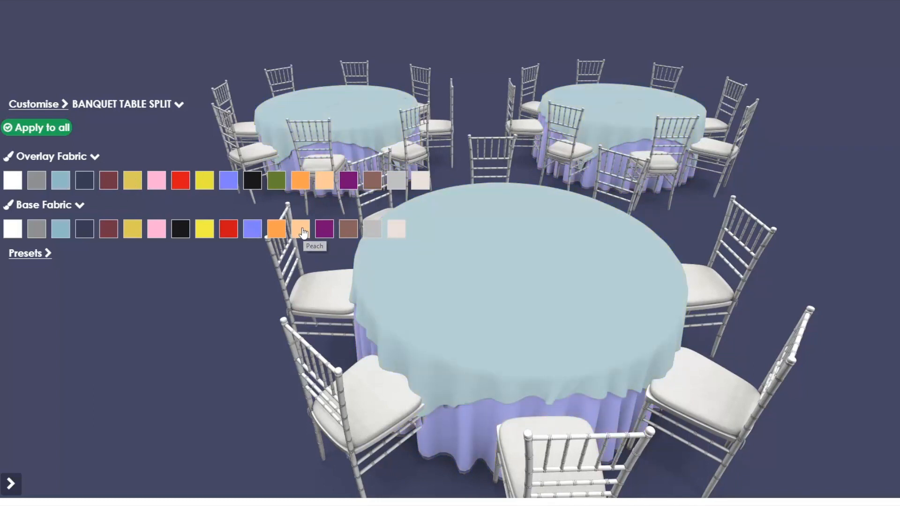
{"action": "left_click", "coordinate": [302, 231]}
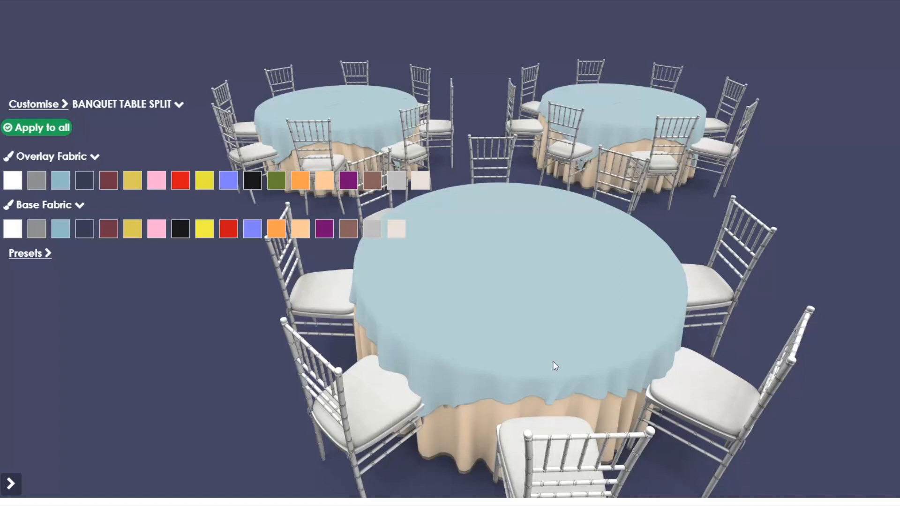
{"action": "left_click_drag", "start_coordinate": [560, 298], "coordinate": [433, 231]}
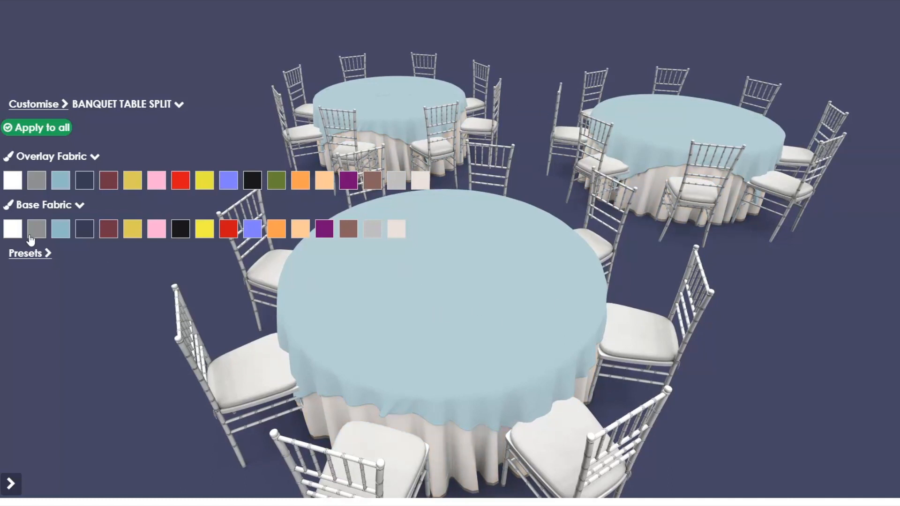
Set both the base and overlay fabrics of all banquet tables to white and close the customisation options
{"action": "left_click", "coordinate": [14, 230]}
{"action": "left_click", "coordinate": [14, 181]}
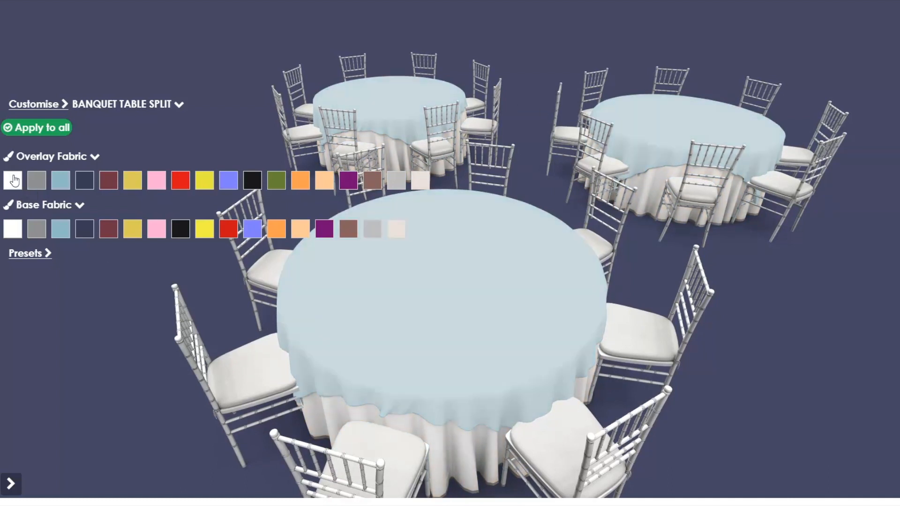
{"action": "left_click_drag", "start_coordinate": [442, 258], "coordinate": [508, 277]}
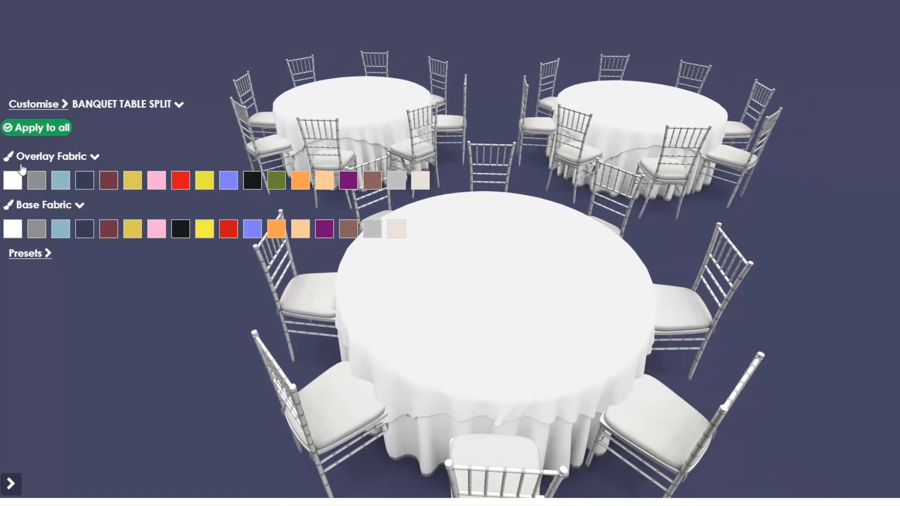
{"action": "left_click", "coordinate": [46, 207]}
{"action": "left_click", "coordinate": [75, 159]}
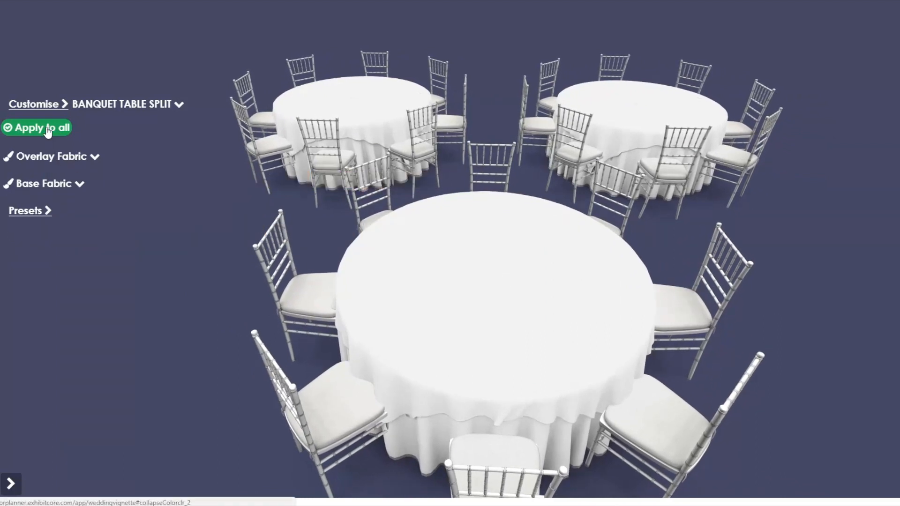
{"action": "left_click_drag", "start_coordinate": [539, 278], "coordinate": [540, 304]}
{"action": "left_click", "coordinate": [44, 108]}
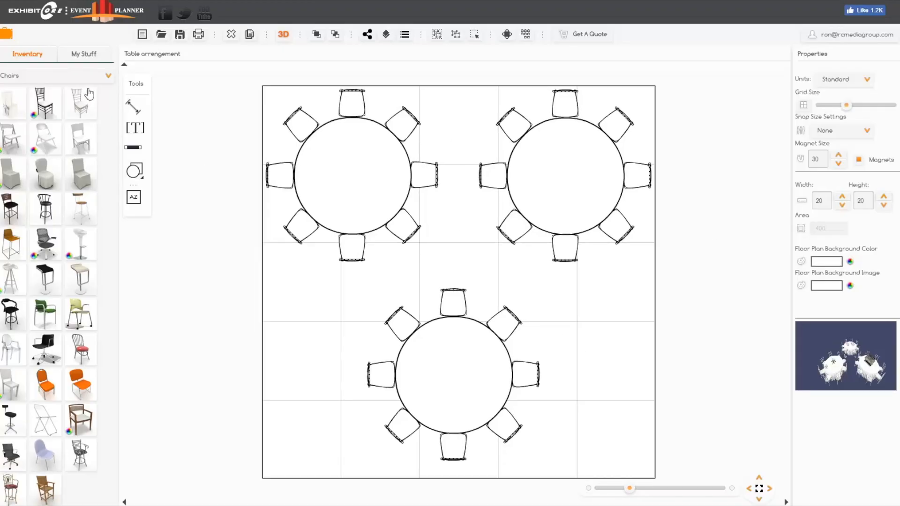
Back in the floor plan, switch the inventory to the Event Catering category
{"action": "left_click", "coordinate": [96, 78]}
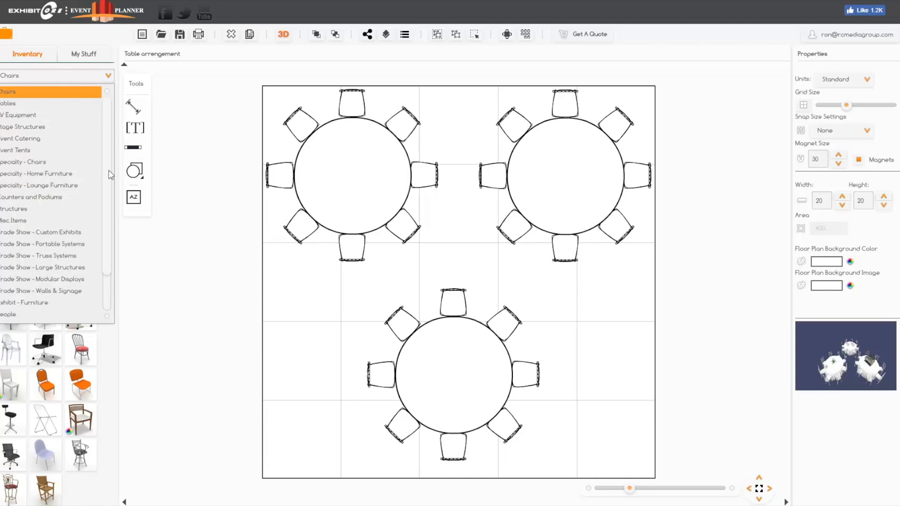
{"action": "scroll", "coordinate": [107, 178], "scroll_direction": "down", "scroll_amount": 1}
{"action": "scroll", "coordinate": [107, 200], "scroll_direction": "up", "scroll_amount": 1}
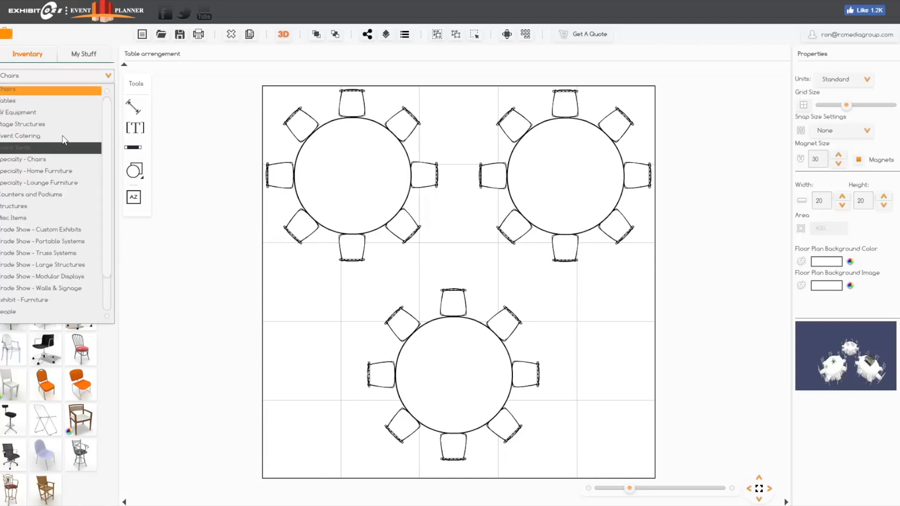
{"action": "left_click", "coordinate": [33, 137]}
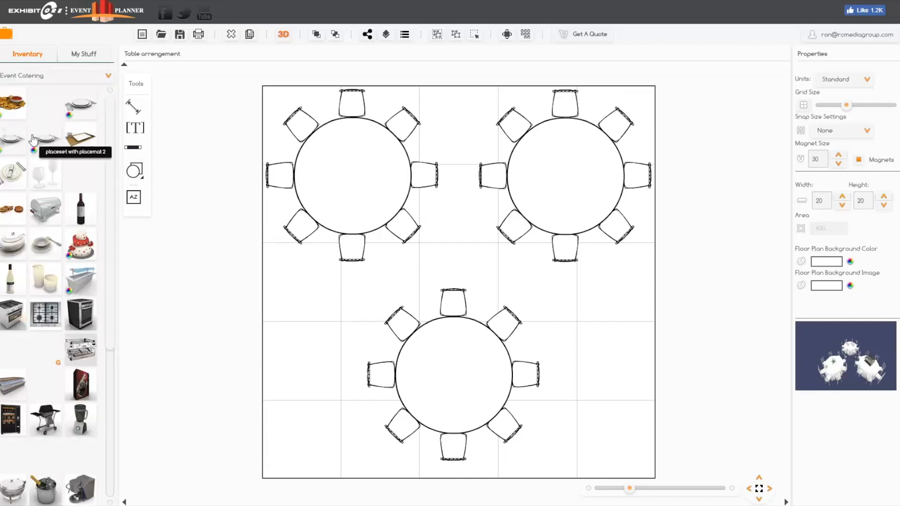
Place a Table set new informal on the lower table, in front of its bottom chair
{"action": "scroll", "coordinate": [556, 413], "scroll_direction": "up", "scroll_amount": 5}
{"action": "scroll", "coordinate": [562, 398], "scroll_direction": "up", "scroll_amount": 3}
{"action": "left_click_drag", "start_coordinate": [549, 370], "coordinate": [648, 383]}
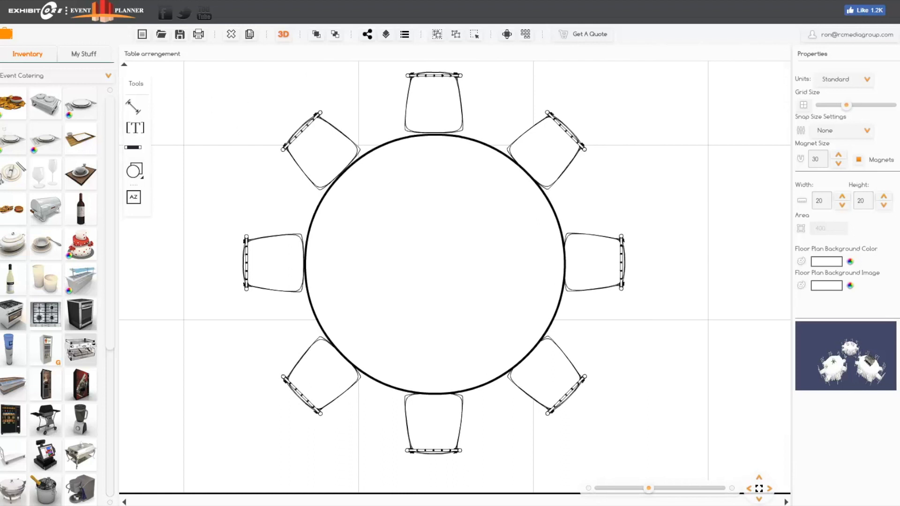
{"action": "left_click_drag", "start_coordinate": [18, 177], "coordinate": [432, 363]}
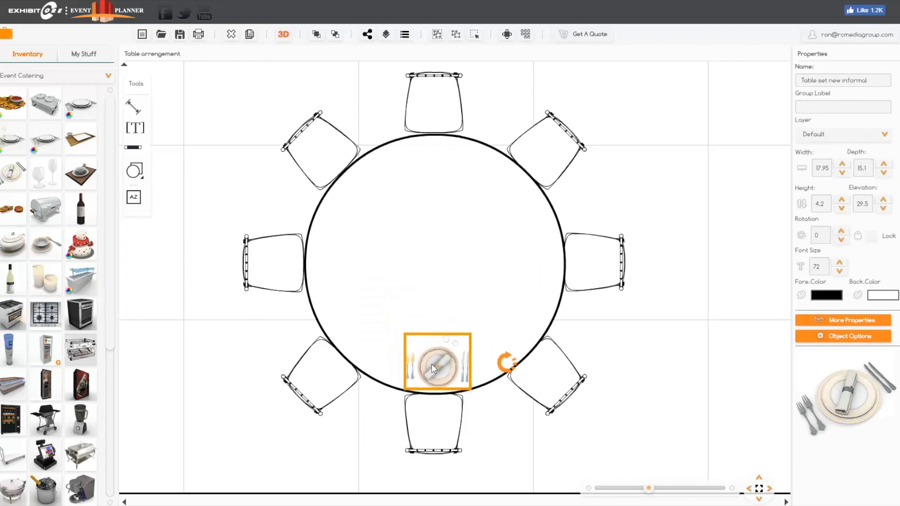
{"action": "left_click_drag", "start_coordinate": [435, 365], "coordinate": [431, 367]}
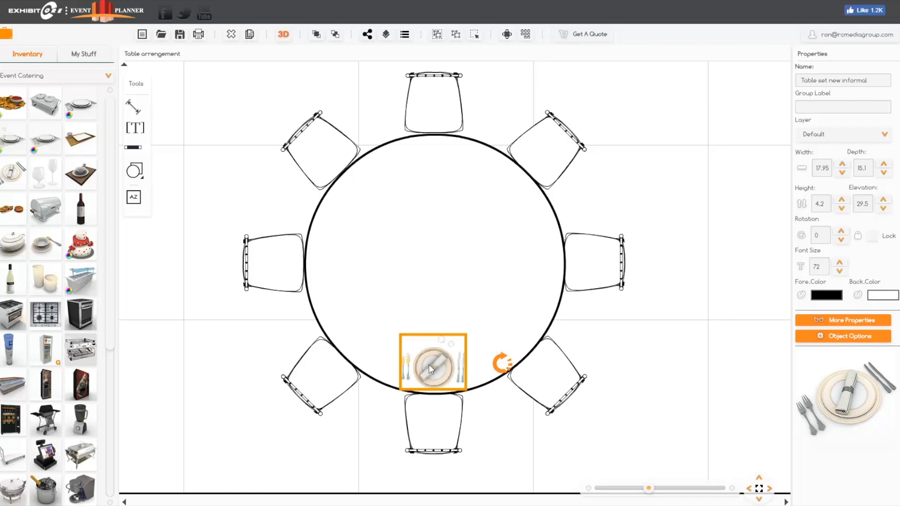
{"action": "left_click", "coordinate": [192, 209]}
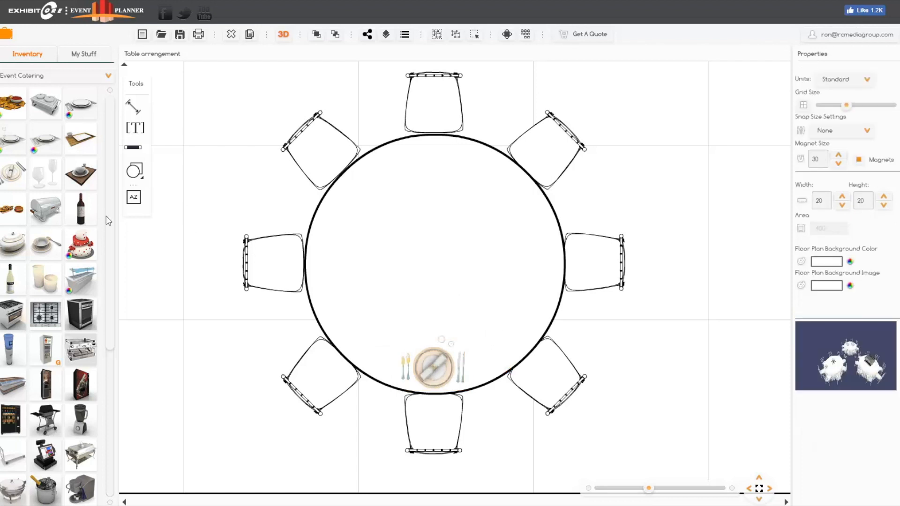
Add a Wine glass pair just above the plate, rotated 25 degrees towards the knives
{"action": "left_click_drag", "start_coordinate": [49, 180], "coordinate": [440, 332]}
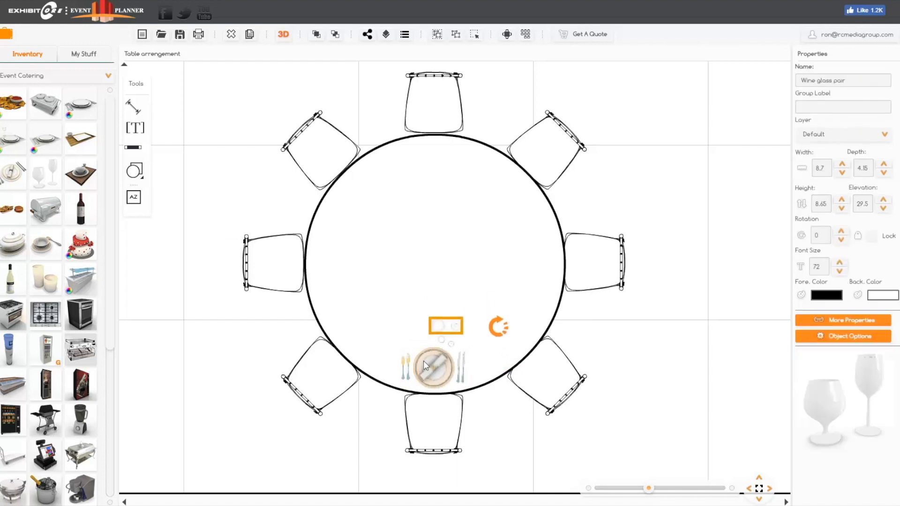
{"action": "left_click", "coordinate": [412, 356]}
{"action": "scroll", "coordinate": [411, 355], "scroll_direction": "up", "scroll_amount": 3}
{"action": "left_click", "coordinate": [481, 313]}
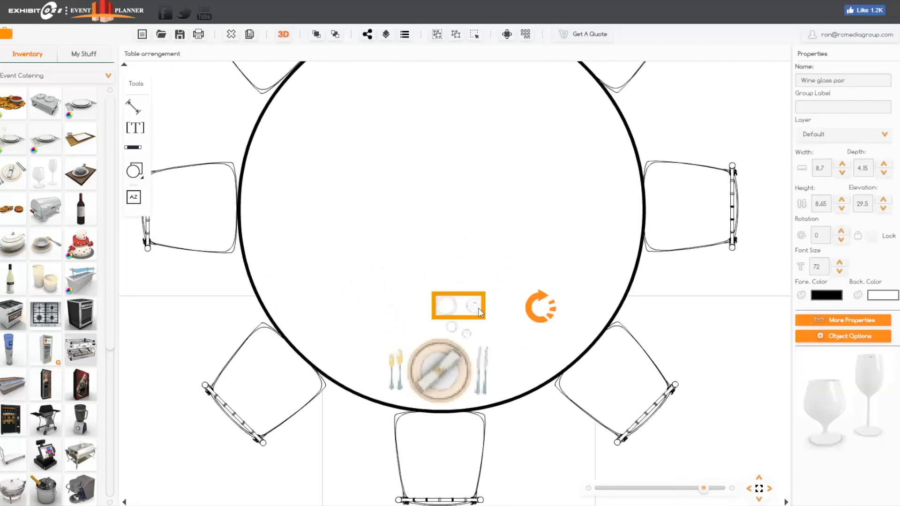
{"action": "left_click_drag", "start_coordinate": [542, 321], "coordinate": [476, 344]}
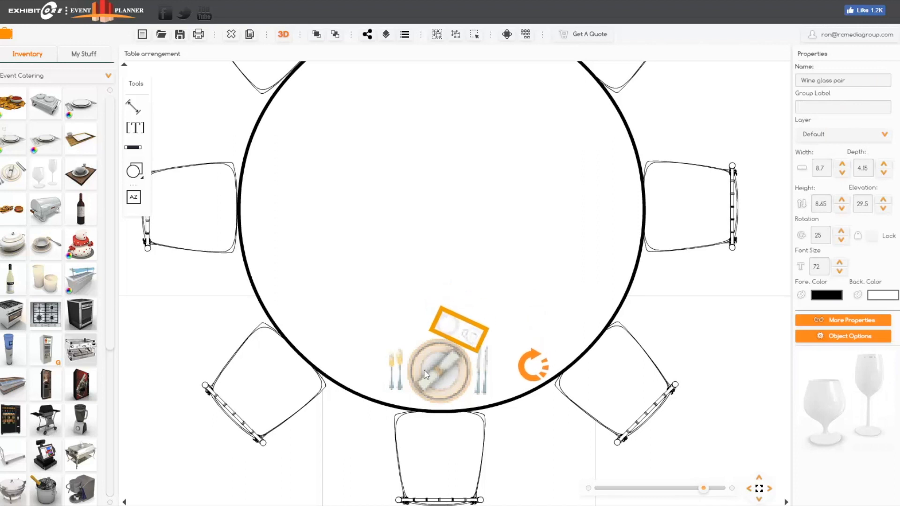
Group the informal table set with the wine glass pair, then deselect the group
{"action": "left_click", "coordinate": [464, 389]}
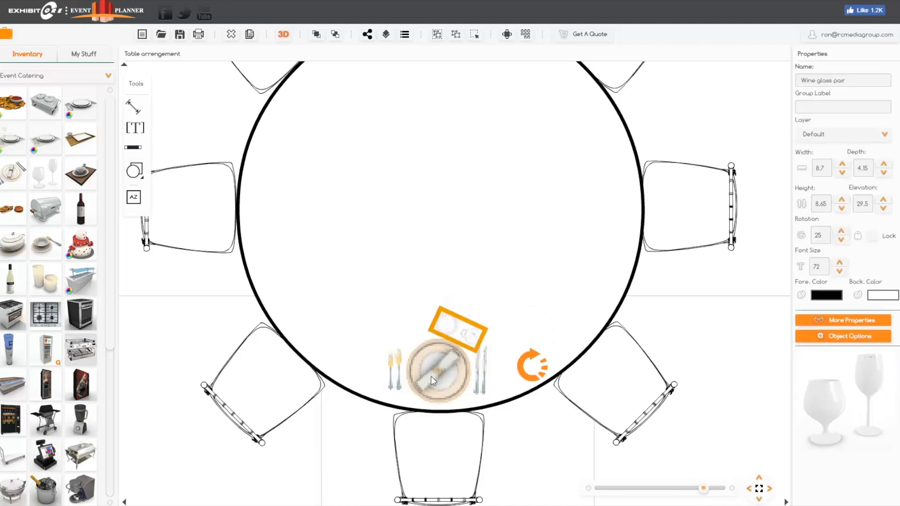
{"action": "left_click", "coordinate": [393, 389]}
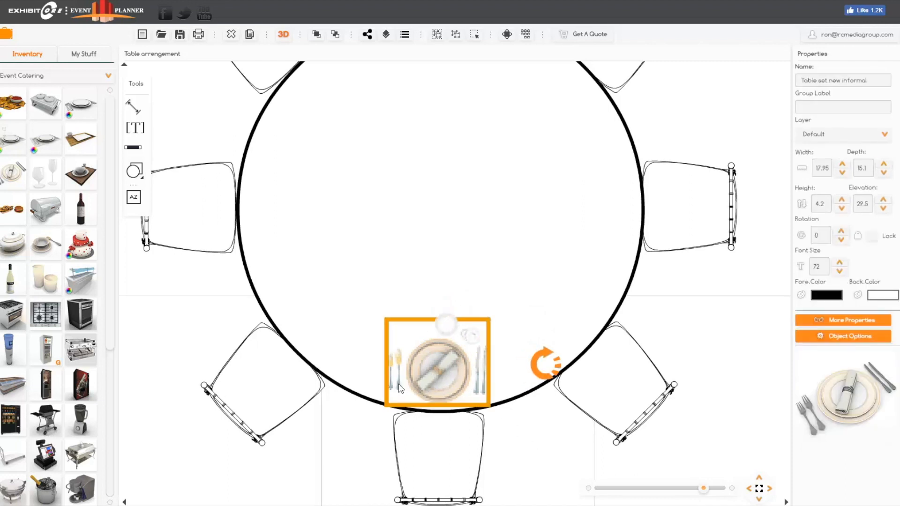
{"action": "left_click", "coordinate": [447, 328]}
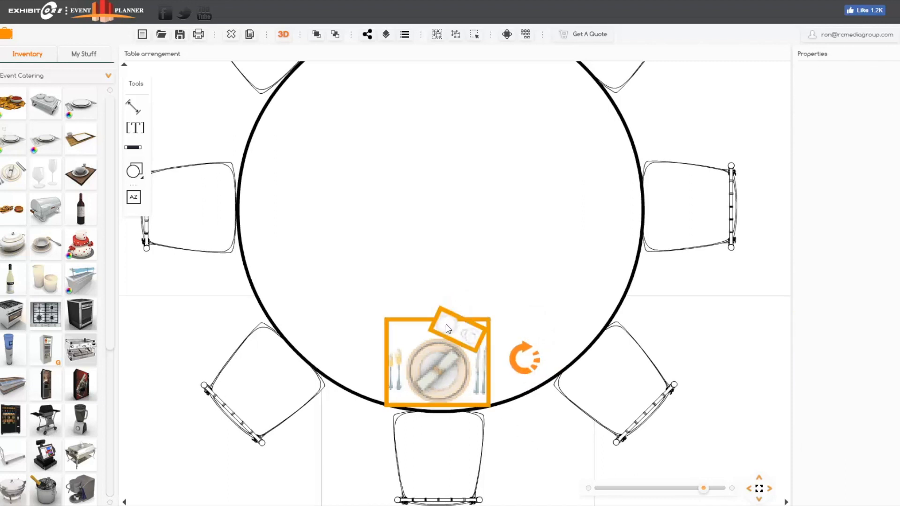
{"action": "left_click", "coordinate": [437, 34]}
{"action": "left_click", "coordinate": [667, 314]}
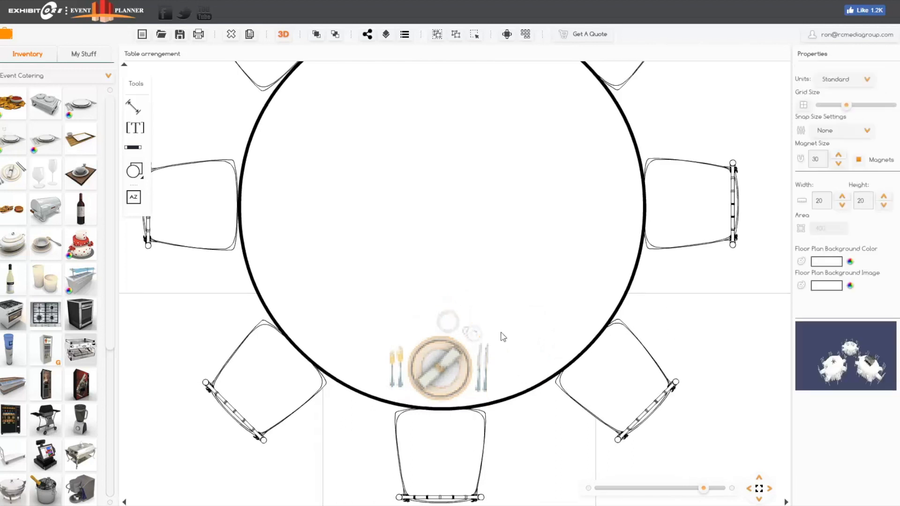
Duplicate the grouped place setting and position the copy, rotated to face the lower-right chair
{"action": "mouse_move", "coordinate": [435, 369]}
{"action": "left_mouse_down"}
{"action": "mouse_move", "coordinate": [461, 353]}
{"action": "mouse_move", "coordinate": [449, 300]}
{"action": "mouse_move", "coordinate": [443, 372]}
{"action": "left_mouse_up"}
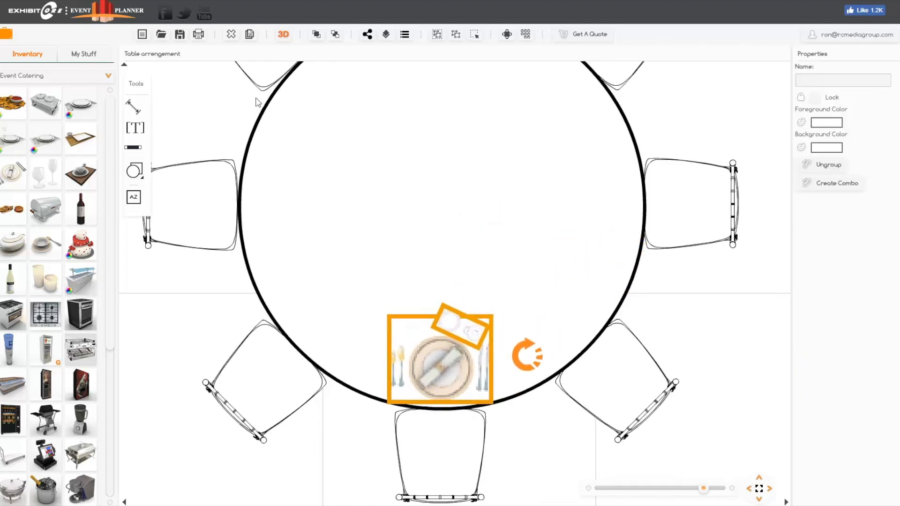
{"action": "left_click", "coordinate": [250, 35]}
{"action": "left_click_drag", "start_coordinate": [567, 495], "coordinate": [539, 339]}
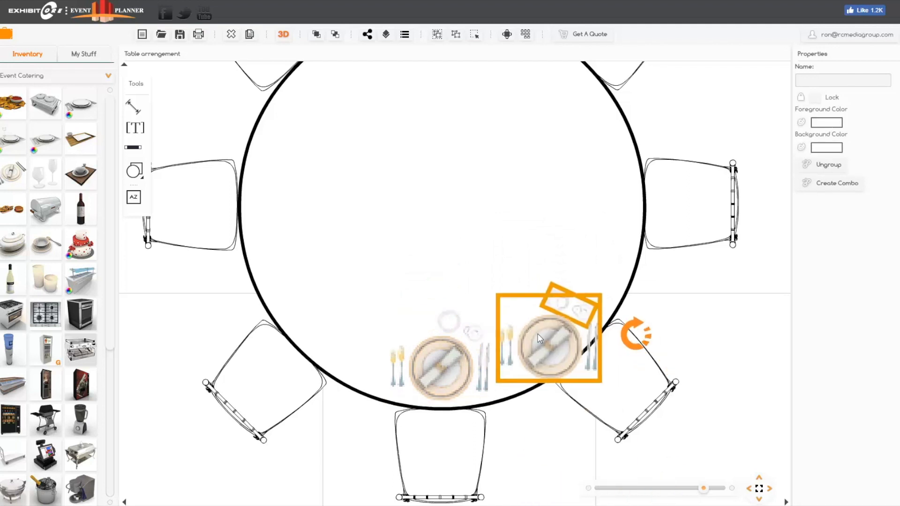
{"action": "left_click_drag", "start_coordinate": [632, 345], "coordinate": [624, 277]}
{"action": "left_click_drag", "start_coordinate": [553, 359], "coordinate": [549, 339]}
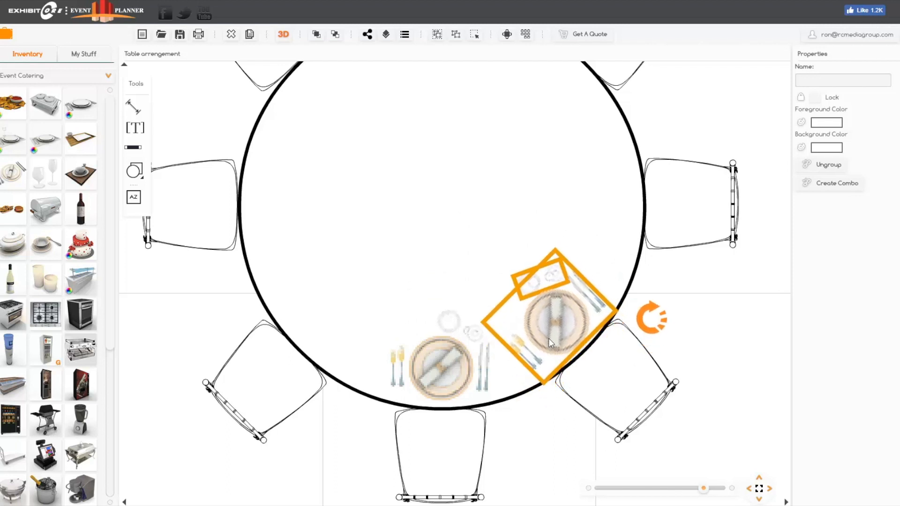
Duplicate the place setting again and rotate the copy into position facing the right-hand chair
{"action": "left_click", "coordinate": [248, 36]}
{"action": "left_click_drag", "start_coordinate": [677, 445], "coordinate": [567, 175]}
{"action": "left_click_drag", "start_coordinate": [652, 164], "coordinate": [633, 117]}
{"action": "left_click_drag", "start_coordinate": [580, 188], "coordinate": [602, 215]}
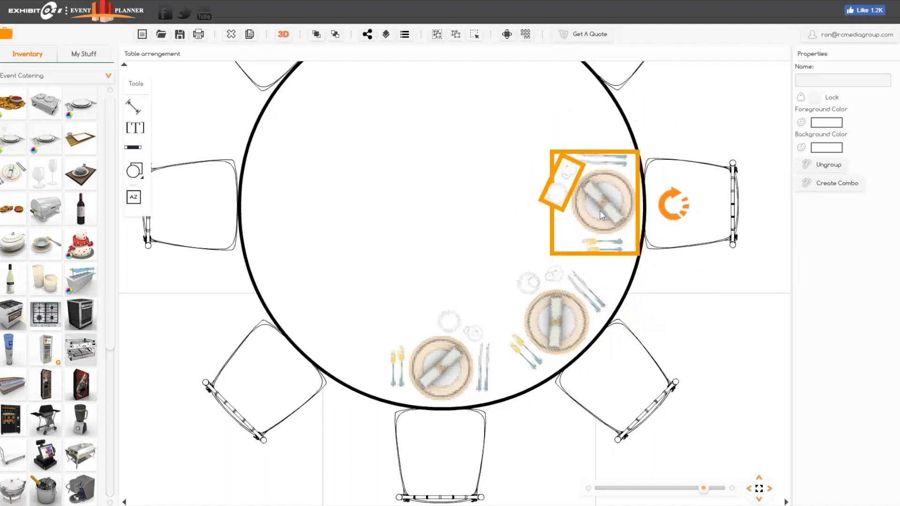
Add another duplicate of the place setting at the upper-right chair, rotated to face it
{"action": "left_click_drag", "start_coordinate": [698, 338], "coordinate": [692, 421]}
{"action": "left_click", "coordinate": [603, 286]}
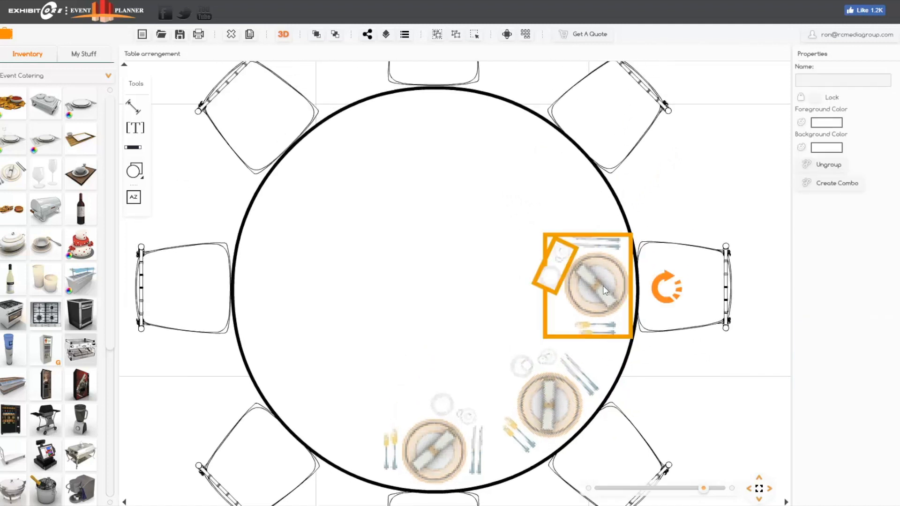
{"action": "left_click", "coordinate": [250, 34]}
{"action": "left_click_drag", "start_coordinate": [724, 406], "coordinate": [518, 170]}
{"action": "left_click_drag", "start_coordinate": [586, 177], "coordinate": [579, 123]}
{"action": "left_click_drag", "start_coordinate": [534, 166], "coordinate": [559, 171]}
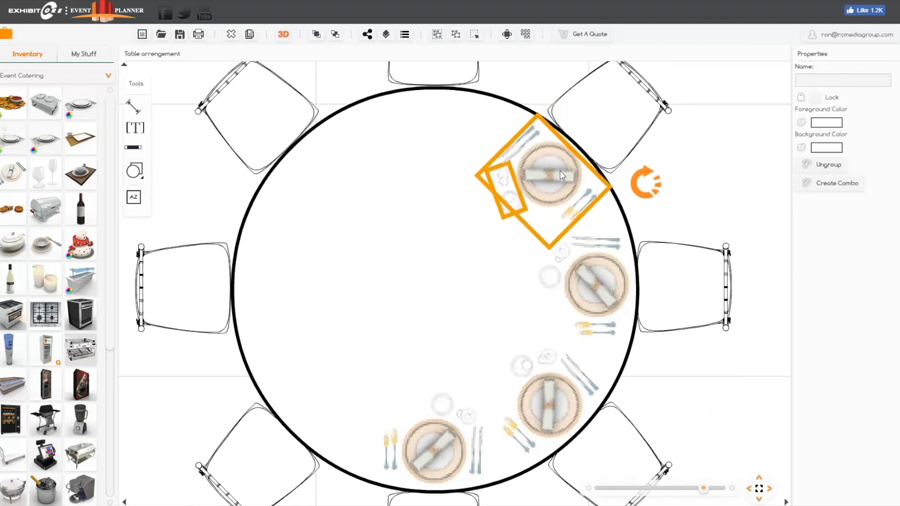
Duplicate the place setting once more and rotate the copy into position in front of the top chair
{"action": "left_click", "coordinate": [249, 37]}
{"action": "left_click_drag", "start_coordinate": [692, 310], "coordinate": [415, 151]}
{"action": "left_click_drag", "start_coordinate": [494, 154], "coordinate": [474, 80]}
{"action": "left_click_drag", "start_coordinate": [420, 128], "coordinate": [444, 121]}
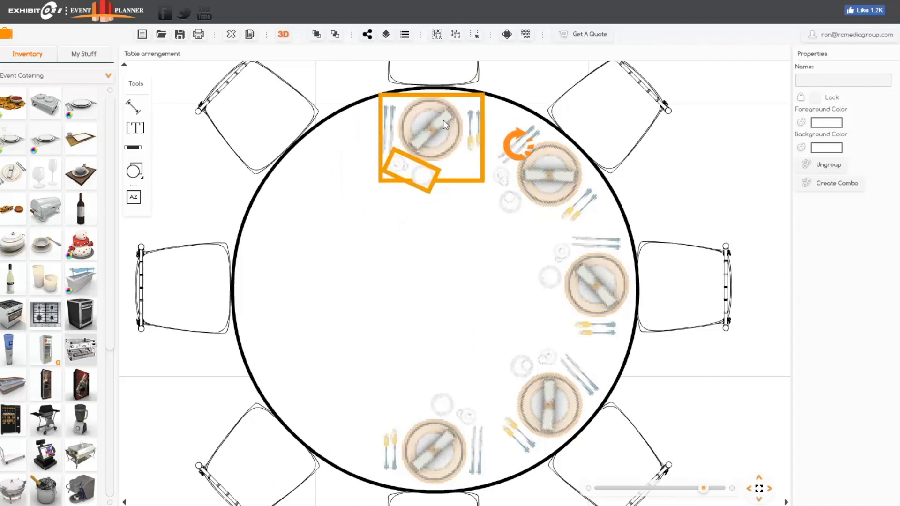
Duplicate the place setting in front of the top chair and position the copy, rotated to face the upper-left chair
{"action": "left_click", "coordinate": [250, 34]}
{"action": "left_click_drag", "start_coordinate": [567, 269], "coordinate": [298, 199]}
{"action": "left_click_drag", "start_coordinate": [378, 214], "coordinate": [350, 142]}
{"action": "left_click_drag", "start_coordinate": [301, 197], "coordinate": [336, 174]}
{"action": "left_click_drag", "start_coordinate": [432, 195], "coordinate": [433, 199]}
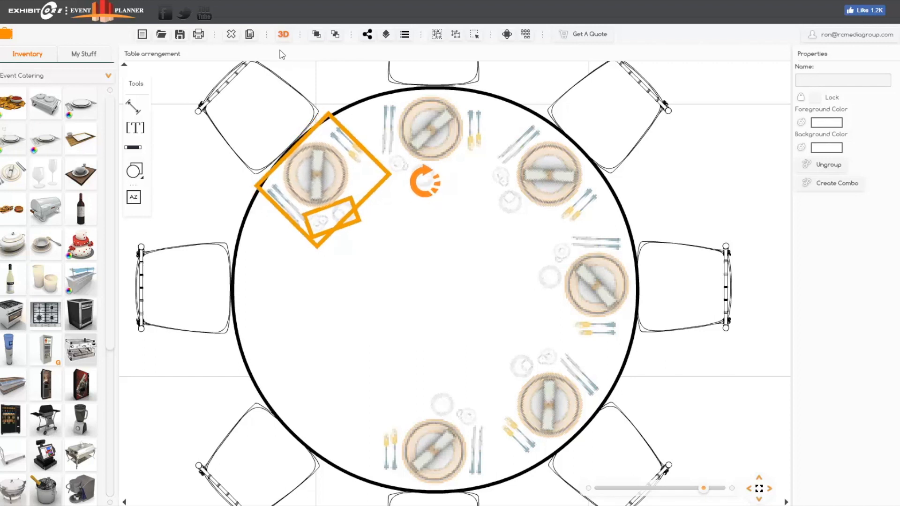
Duplicate the upper-left place setting and rotate the copy into position facing the left-hand chair
{"action": "left_click", "coordinate": [253, 35]}
{"action": "left_click_drag", "start_coordinate": [463, 311], "coordinate": [288, 305]}
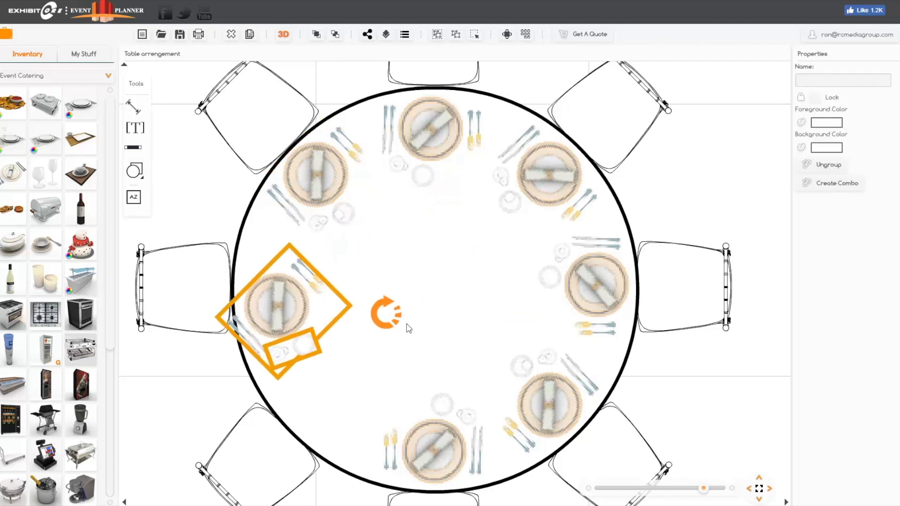
{"action": "left_click_drag", "start_coordinate": [391, 311], "coordinate": [360, 248]}
{"action": "left_click_drag", "start_coordinate": [303, 294], "coordinate": [285, 264]}
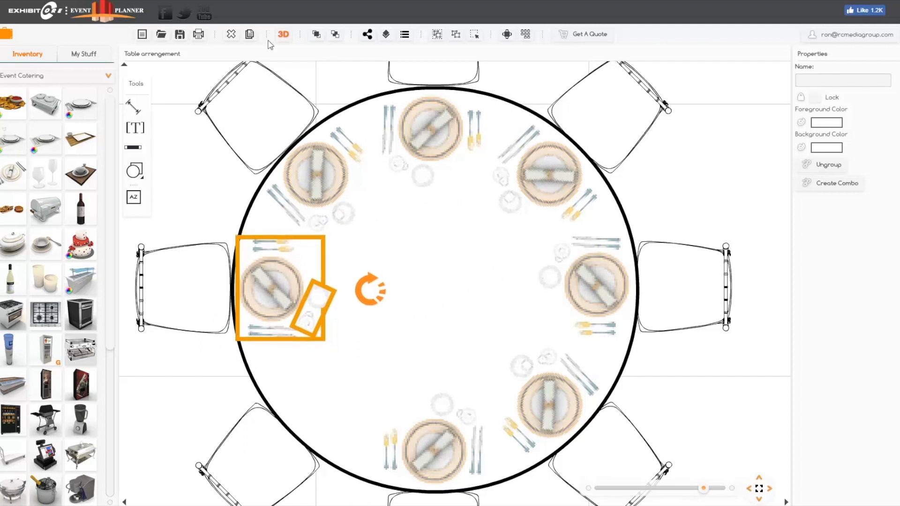
Add a final duplicate of the place setting at the lower-left chair, rotated to face it
{"action": "left_click", "coordinate": [252, 37]}
{"action": "left_click_drag", "start_coordinate": [440, 429], "coordinate": [366, 418]}
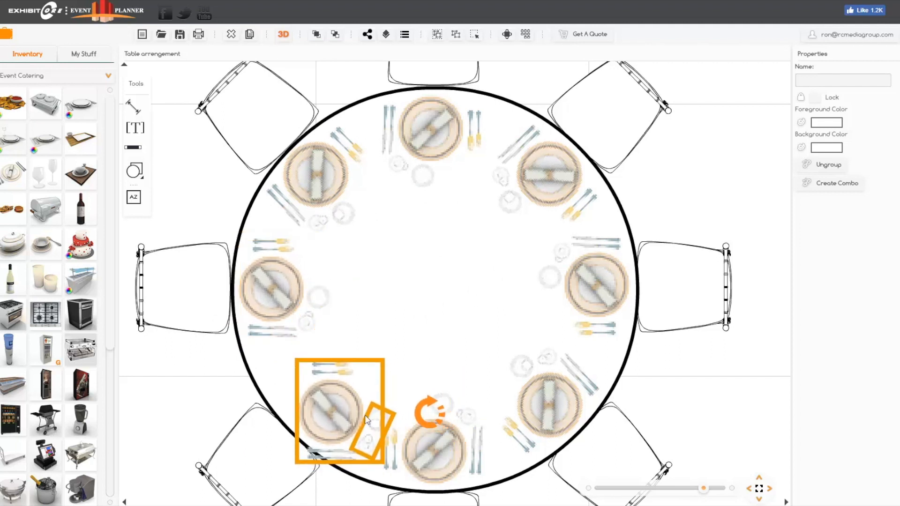
{"action": "left_click_drag", "start_coordinate": [427, 425], "coordinate": [404, 368]}
{"action": "left_click_drag", "start_coordinate": [334, 414], "coordinate": [318, 401]}
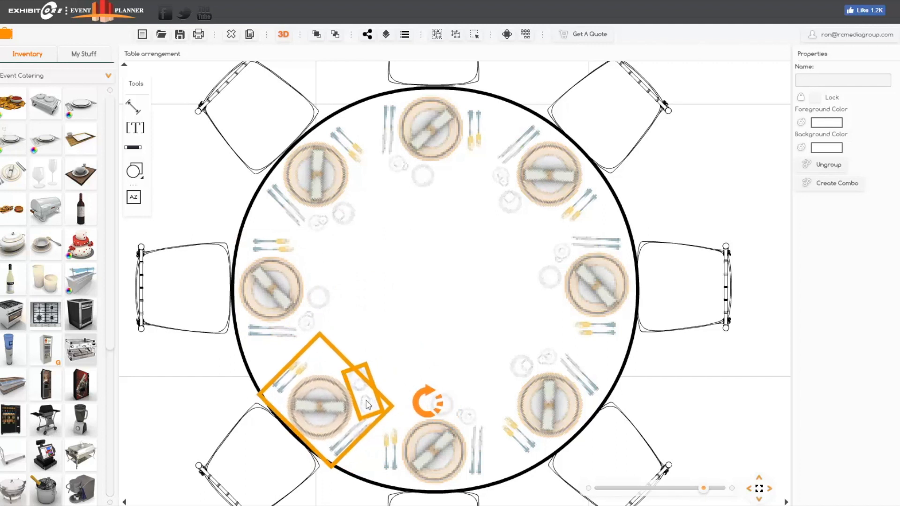
{"action": "left_click", "coordinate": [432, 453]}
{"action": "left_click", "coordinate": [548, 404], "text": "shift"}
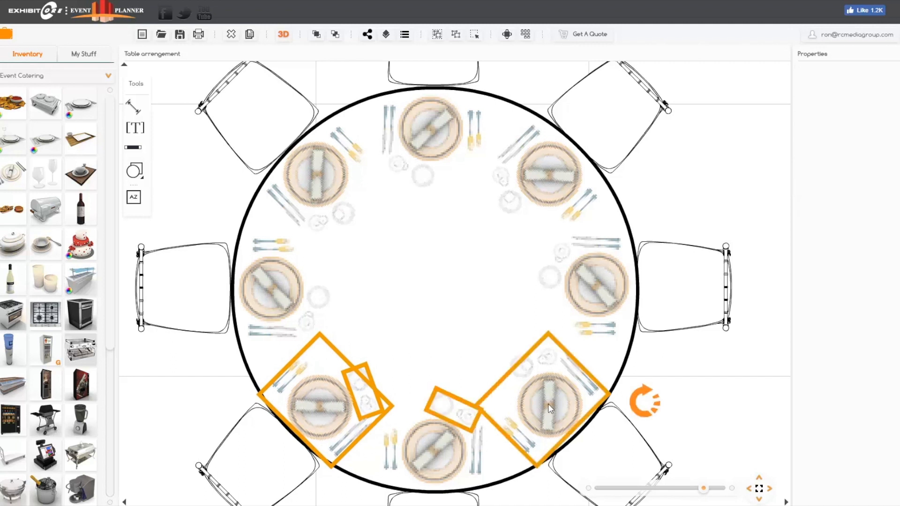
{"action": "left_click", "coordinate": [431, 454], "text": "shift"}
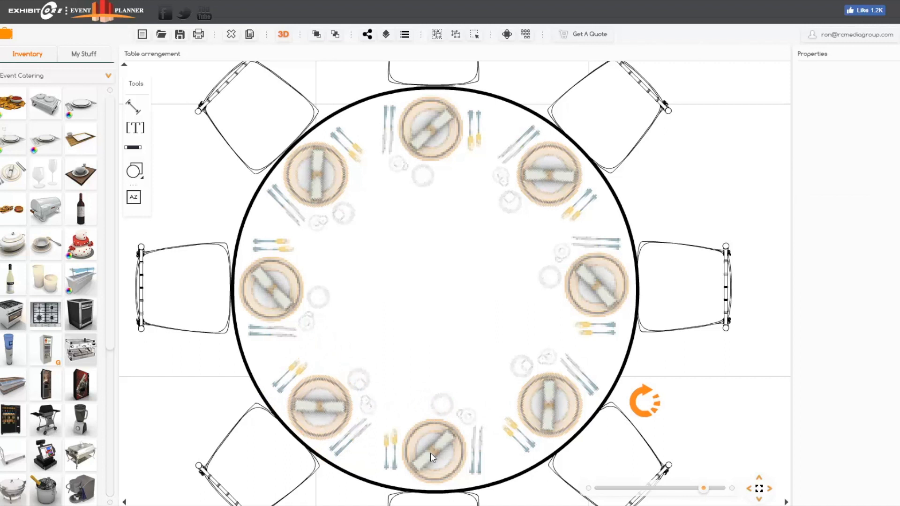
{"action": "left_click", "coordinate": [430, 453]}
Select all eight place settings around the table and group them together
{"action": "left_click", "coordinate": [321, 414]}
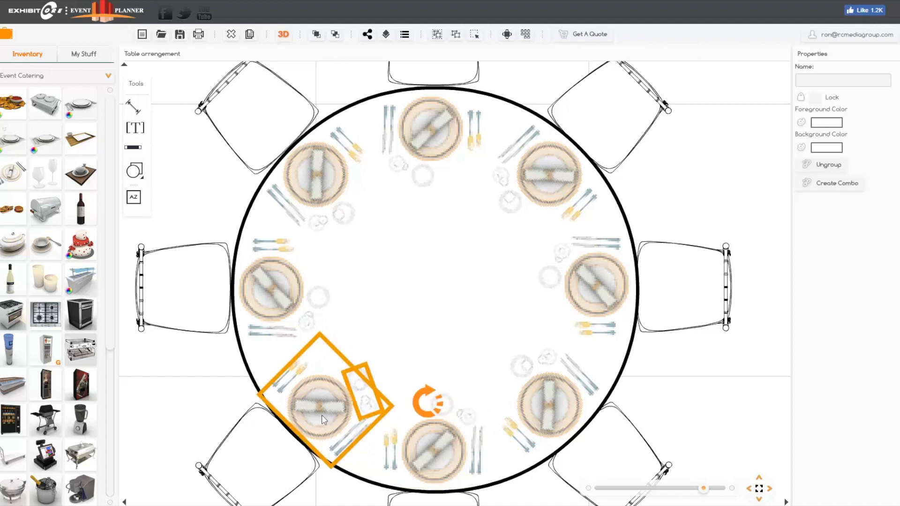
{"action": "left_click", "coordinate": [455, 437], "text": "shift"}
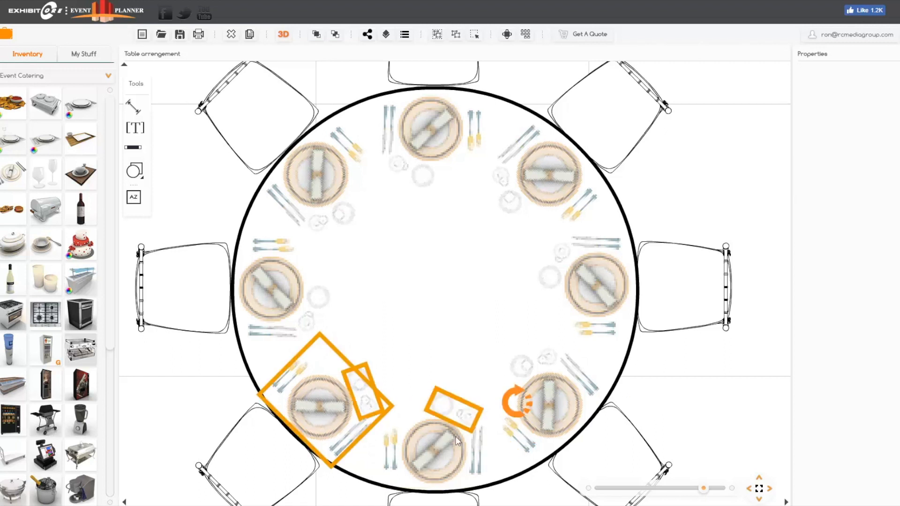
{"action": "left_click", "coordinate": [555, 410], "text": "shift"}
{"action": "left_click", "coordinate": [555, 267], "text": "shift"}
{"action": "left_click", "coordinate": [553, 182], "text": "shift"}
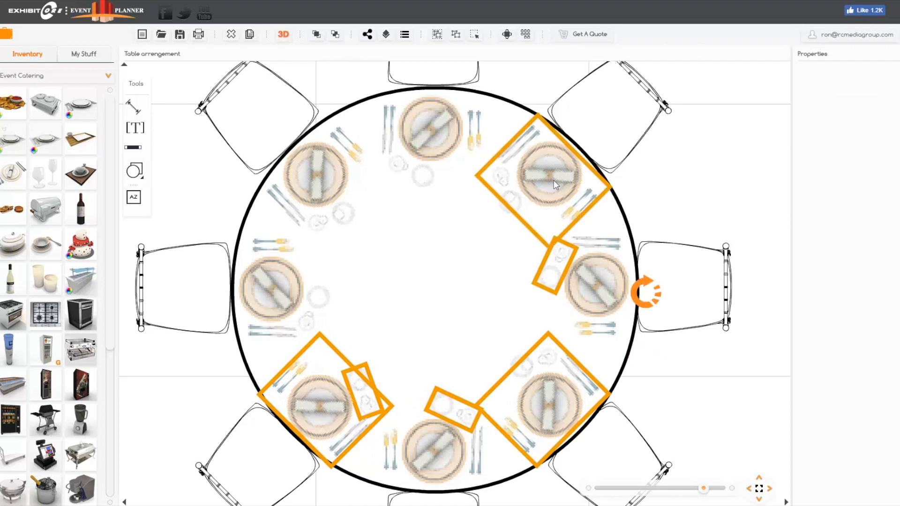
{"action": "left_click", "coordinate": [411, 170], "text": "shift"}
{"action": "left_click", "coordinate": [311, 183], "text": "shift"}
{"action": "left_click", "coordinate": [313, 306], "text": "shift"}
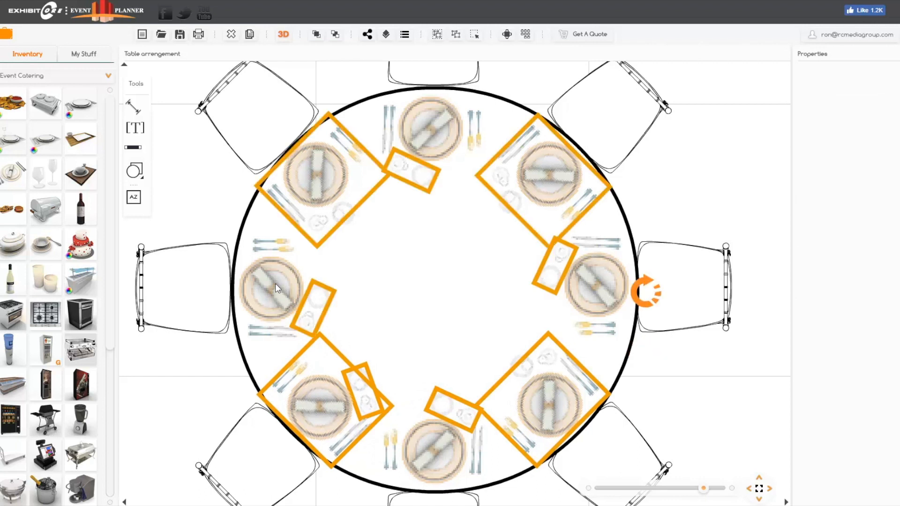
{"action": "left_click", "coordinate": [437, 35]}
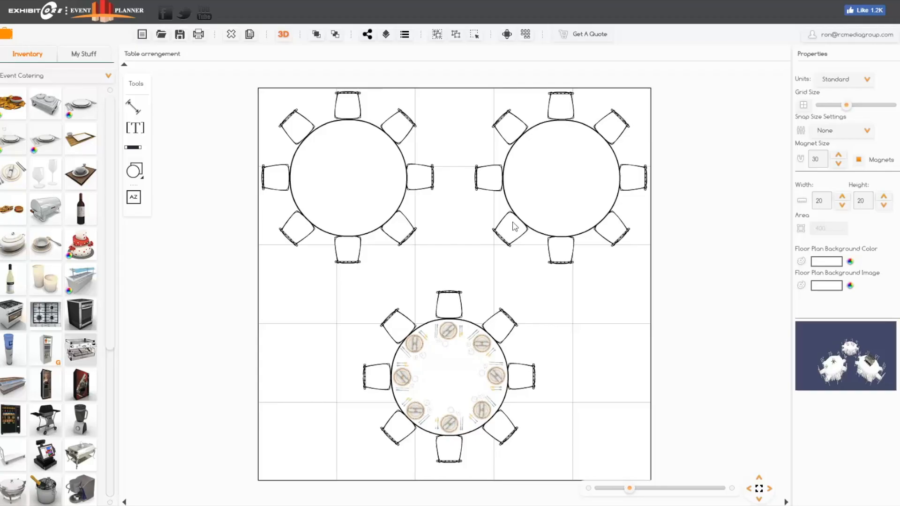
Place a red wine bottle and a white wine bottle side by side on the table, near the left-hand place settings
{"action": "scroll", "coordinate": [564, 391], "scroll_direction": "up", "scroll_amount": 5}
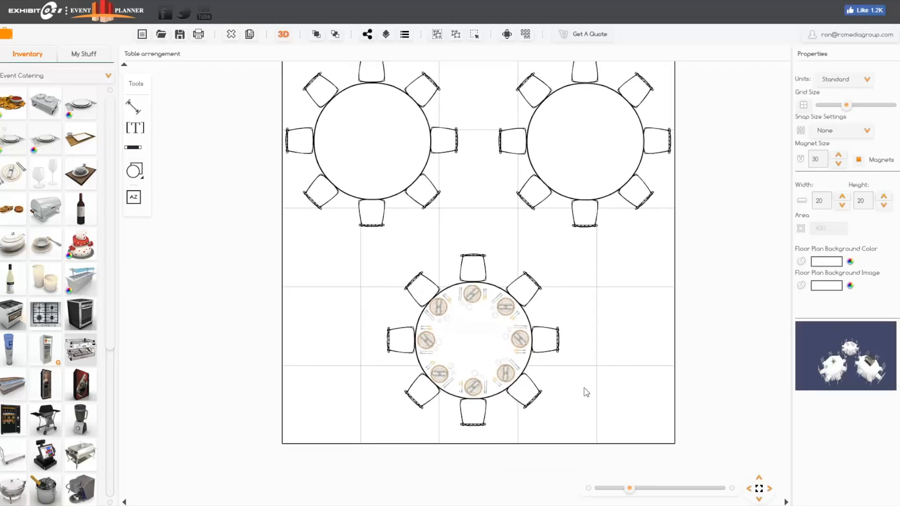
{"action": "scroll", "coordinate": [609, 304], "scroll_direction": "up", "scroll_amount": 4}
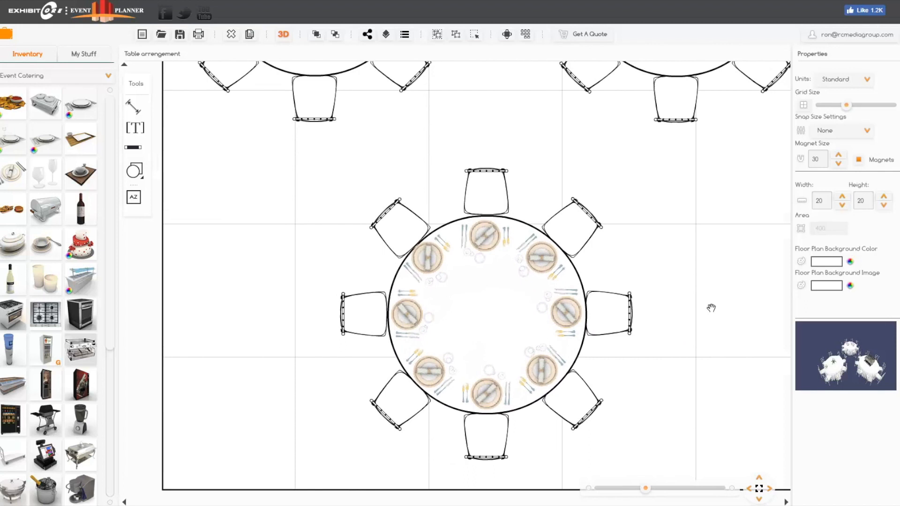
{"action": "left_click_drag", "start_coordinate": [698, 261], "coordinate": [774, 226]}
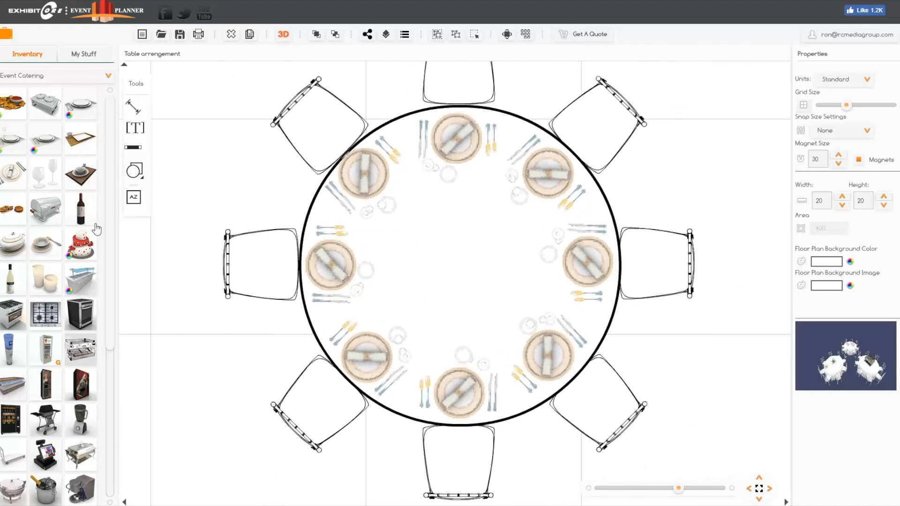
{"action": "left_click_drag", "start_coordinate": [317, 277], "coordinate": [391, 300]}
{"action": "left_click_drag", "start_coordinate": [13, 284], "coordinate": [403, 311]}
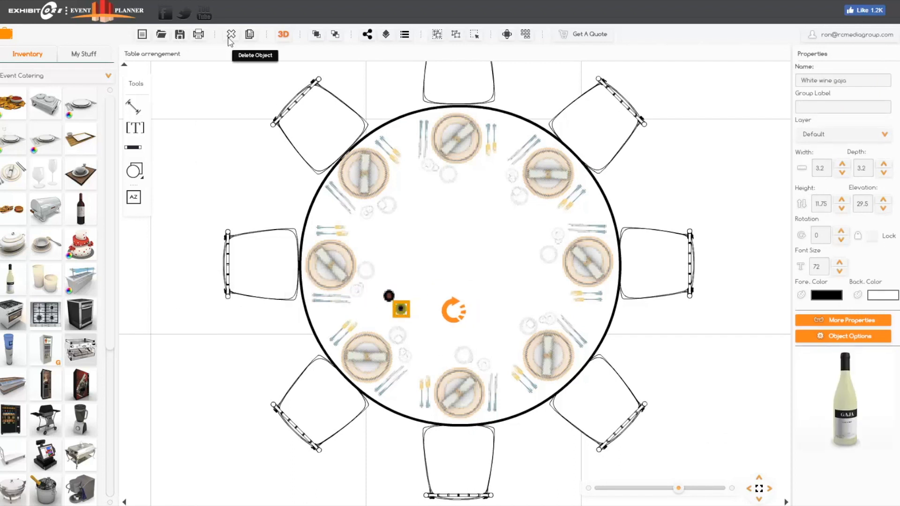
Add a second red and white wine bottle pair near the right-hand place setting, using a duplicate of the white wine bottle
{"action": "left_click", "coordinate": [252, 36]}
{"action": "left_click_drag", "start_coordinate": [508, 416], "coordinate": [532, 307]}
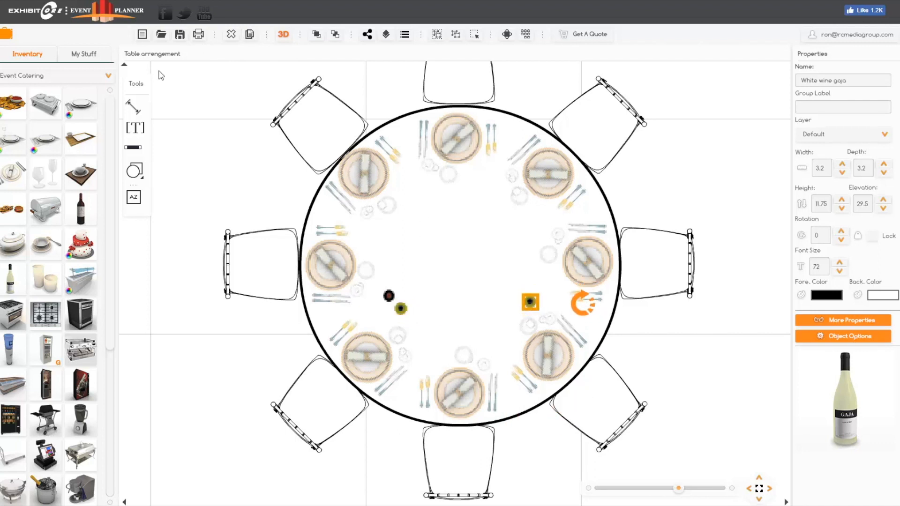
{"action": "left_click_drag", "start_coordinate": [80, 208], "coordinate": [530, 248]}
{"action": "left_click_drag", "start_coordinate": [529, 303], "coordinate": [533, 242]}
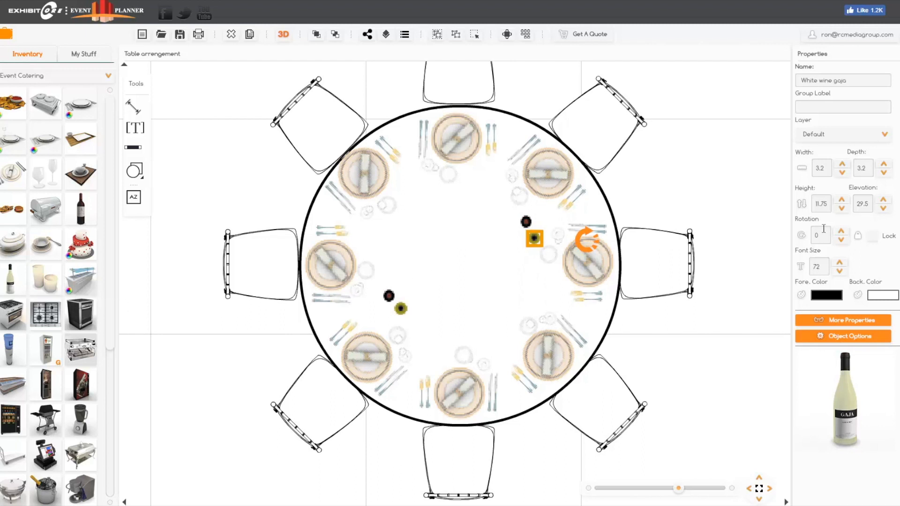
Check the elevation setting of the second white wine bottle and deselect the bottle
{"action": "left_click", "coordinate": [870, 207]}
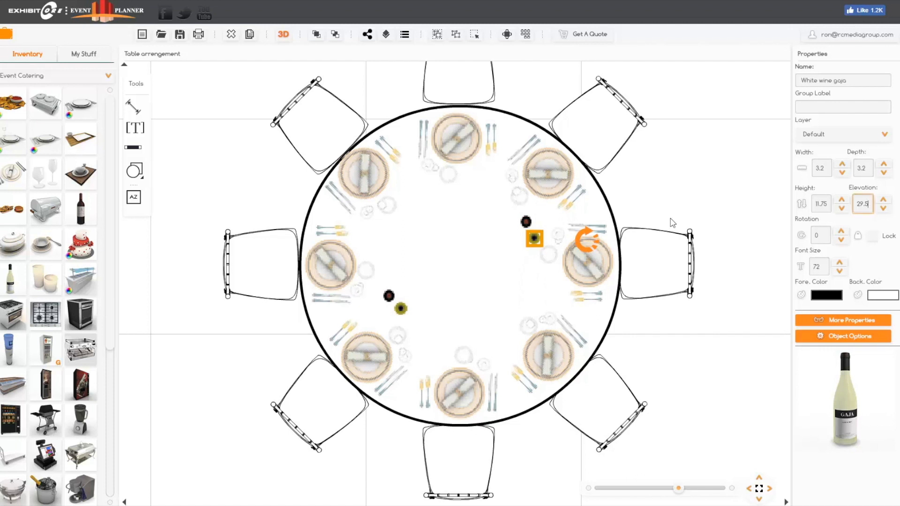
{"action": "left_click", "coordinate": [596, 203]}
{"action": "left_click", "coordinate": [686, 197]}
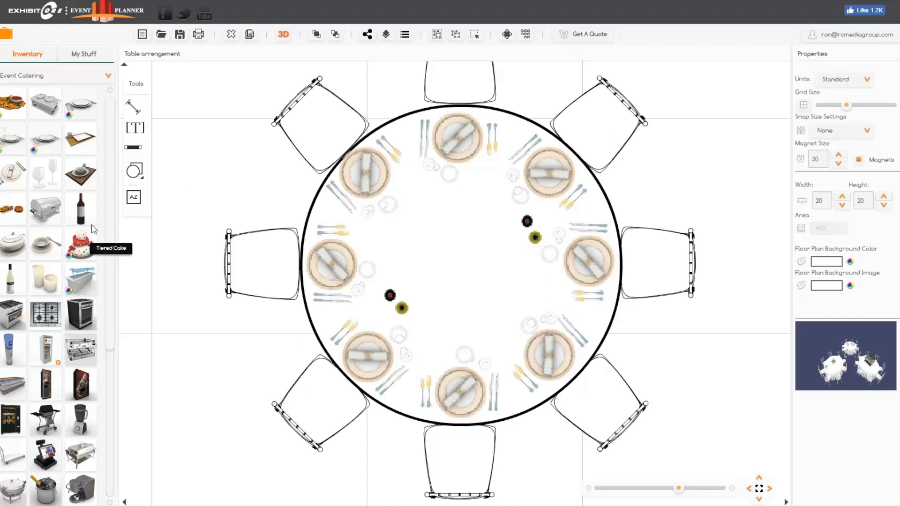
{"action": "left_click_drag", "start_coordinate": [78, 207], "coordinate": [327, 212]}
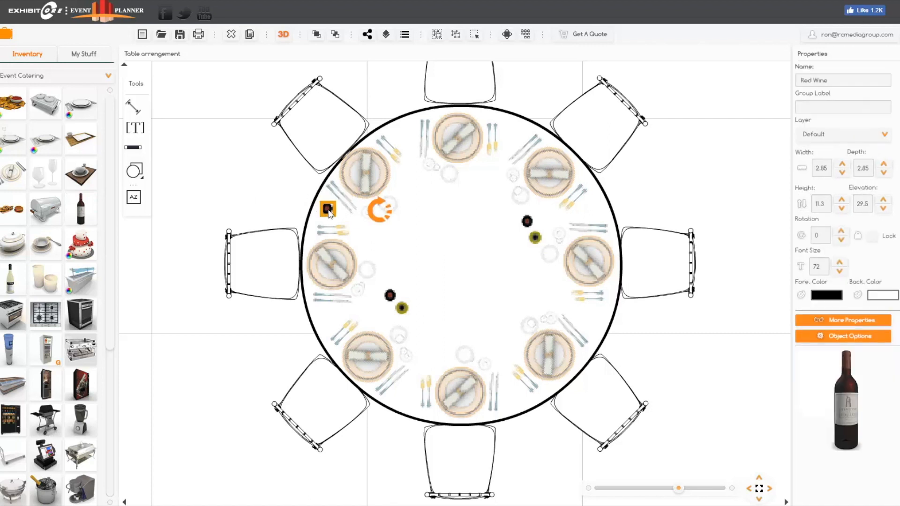
{"action": "left_click_drag", "start_coordinate": [327, 213], "coordinate": [276, 188]}
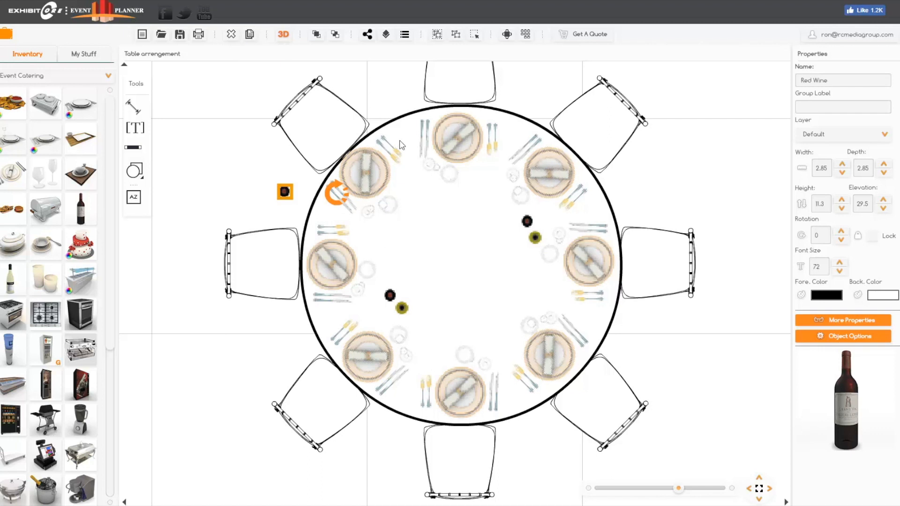
{"action": "left_click", "coordinate": [232, 35]}
Place a twin-pot warmer and a roll-top catering food warmer on the empty upper-left table
{"action": "scroll", "coordinate": [211, 160], "scroll_direction": "down", "scroll_amount": 3}
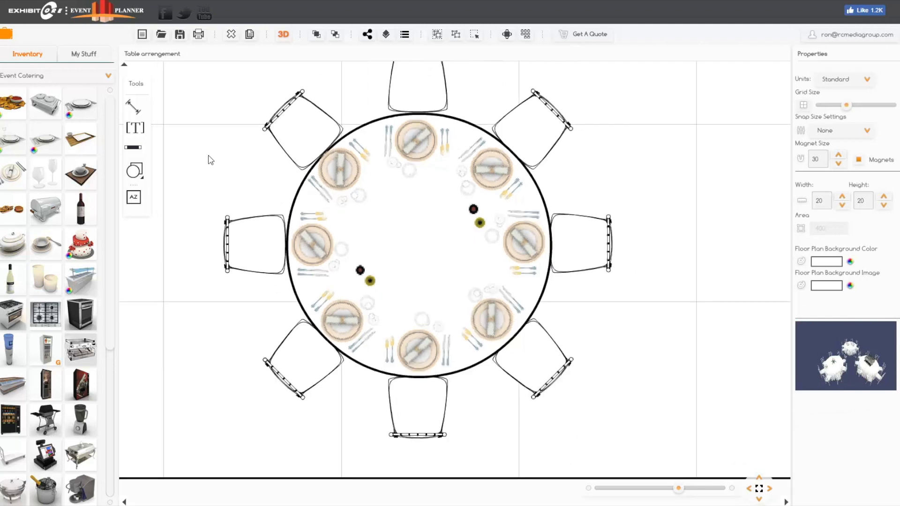
{"action": "left_click_drag", "start_coordinate": [205, 120], "coordinate": [369, 311]}
{"action": "left_click_drag", "start_coordinate": [433, 187], "coordinate": [438, 308]}
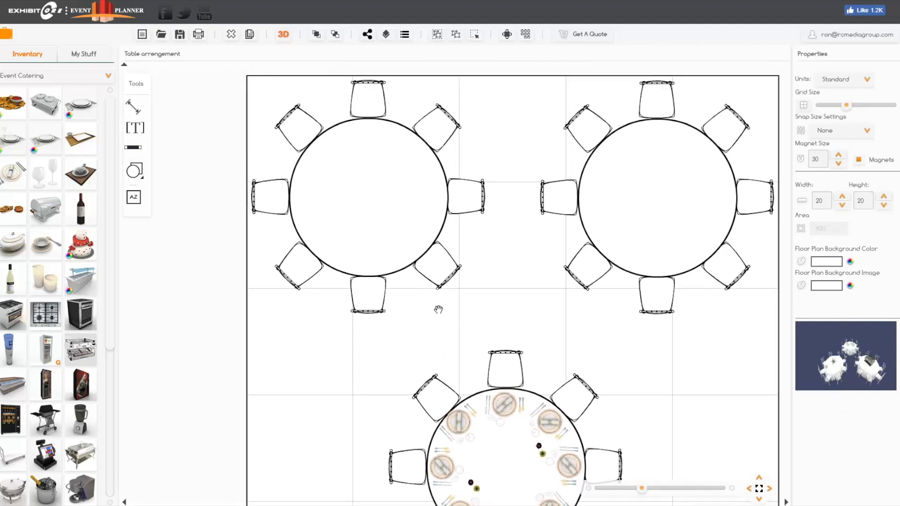
{"action": "left_click_drag", "start_coordinate": [50, 106], "coordinate": [364, 165]}
{"action": "left_click_drag", "start_coordinate": [44, 215], "coordinate": [394, 233]}
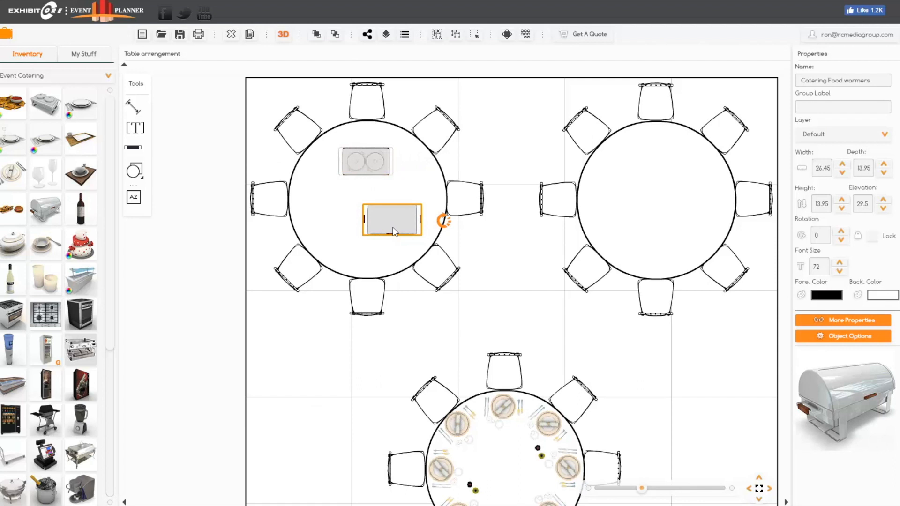
{"action": "left_click", "coordinate": [381, 336]}
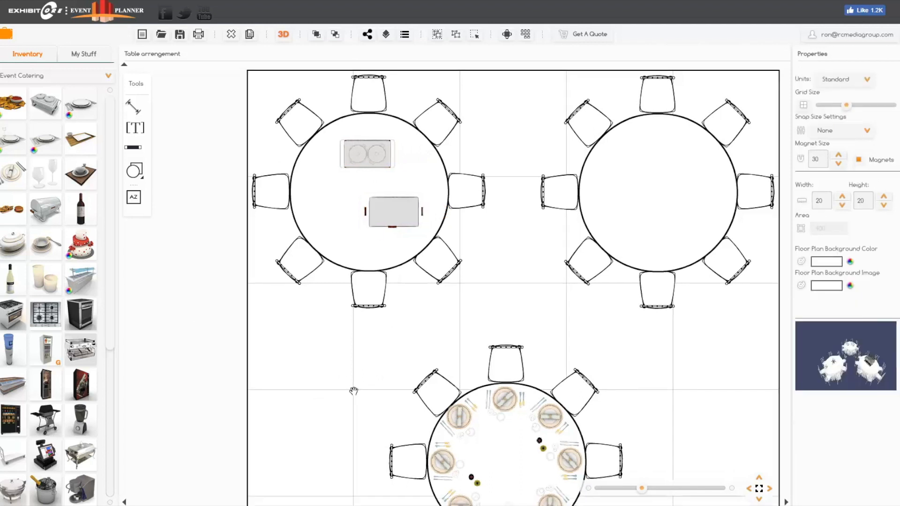
Place a set of candles near the lower part of the set table and a duplicate near its top place setting
{"action": "left_click_drag", "start_coordinate": [353, 392], "coordinate": [318, 225]}
{"action": "scroll", "coordinate": [536, 330], "scroll_direction": "up", "scroll_amount": 5}
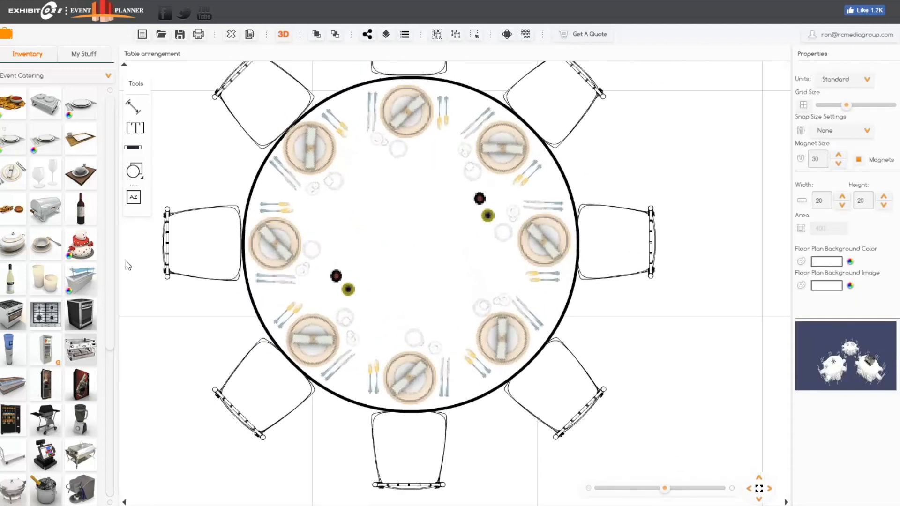
{"action": "left_click_drag", "start_coordinate": [82, 302], "coordinate": [400, 314]}
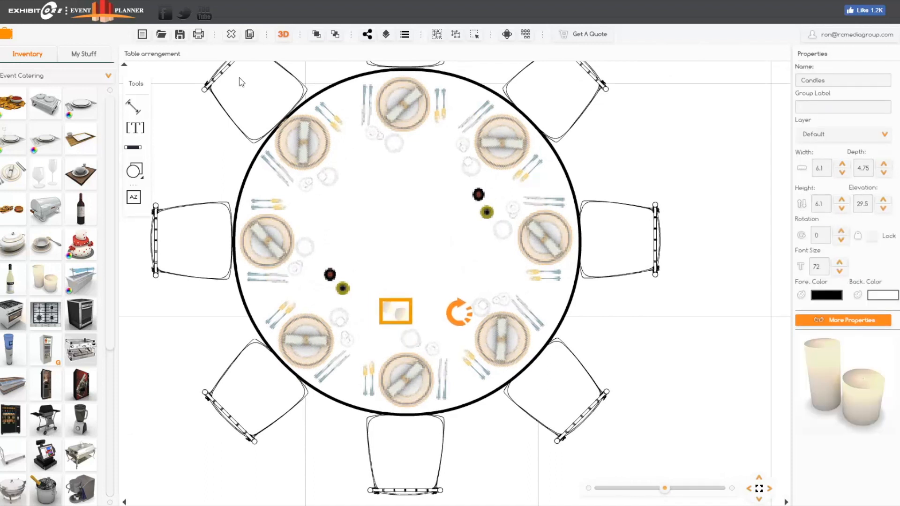
{"action": "left_click", "coordinate": [250, 36]}
{"action": "left_click_drag", "start_coordinate": [517, 430], "coordinate": [422, 168]}
{"action": "left_click", "coordinate": [192, 166]}
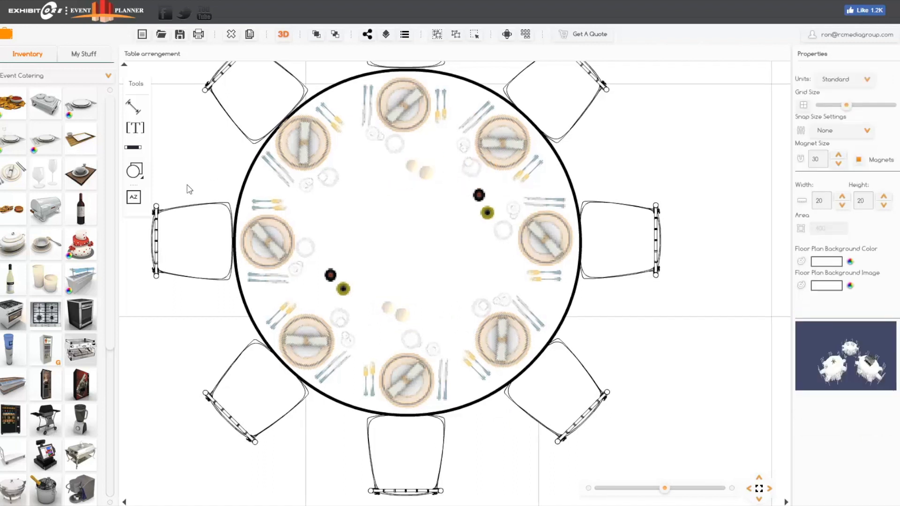
Add a soup container set rotated to -35 degrees near the lower-right place setting and place a duplicate near the upper-left one
{"action": "left_click_drag", "start_coordinate": [23, 244], "coordinate": [469, 281]}
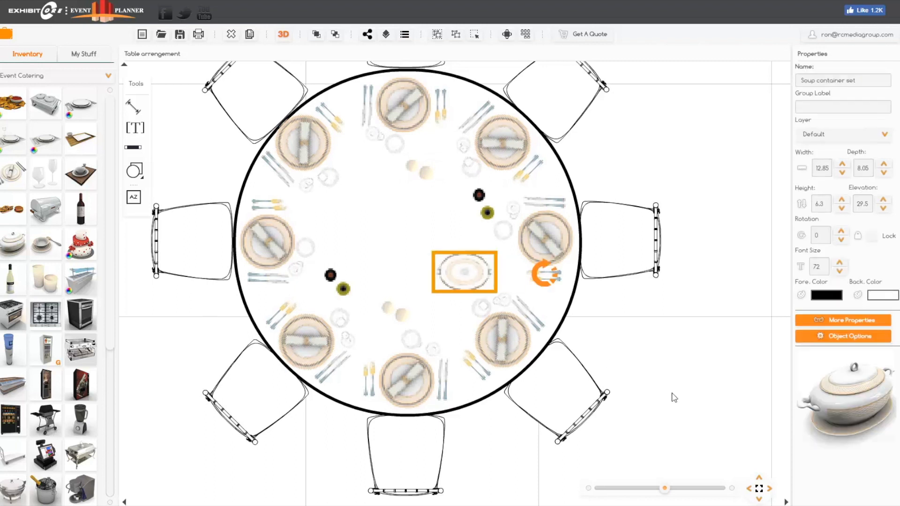
{"action": "left_click_drag", "start_coordinate": [534, 286], "coordinate": [530, 236]}
{"action": "left_click_drag", "start_coordinate": [468, 270], "coordinate": [467, 260]}
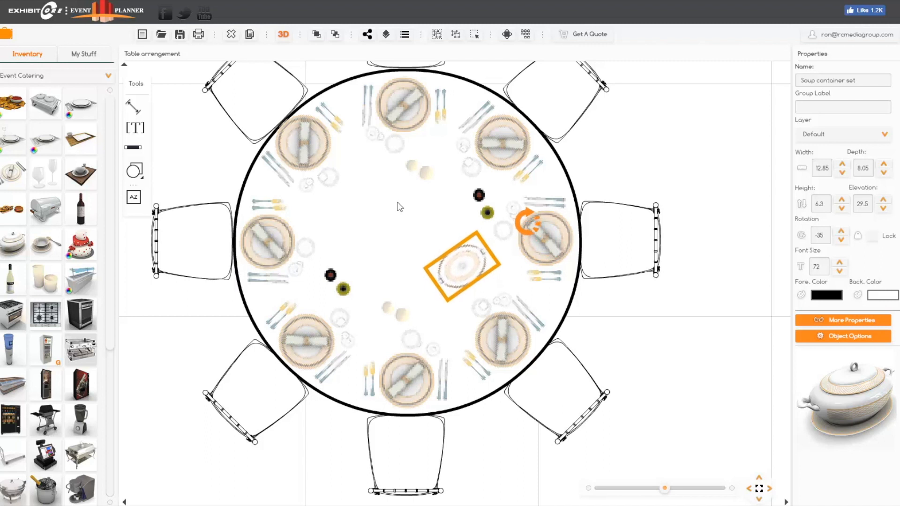
{"action": "left_click", "coordinate": [249, 34]}
{"action": "left_click_drag", "start_coordinate": [559, 383], "coordinate": [366, 199]}
{"action": "left_click", "coordinate": [626, 348]}
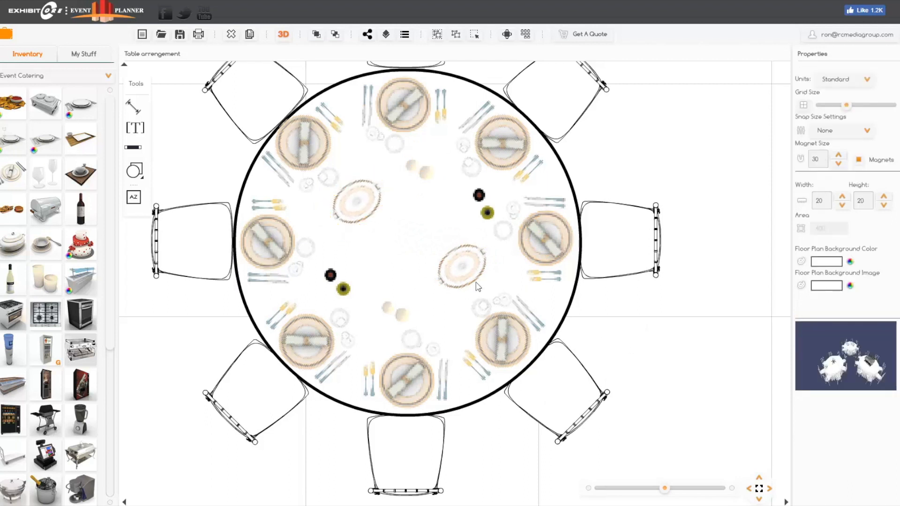
{"action": "left_click_drag", "start_coordinate": [192, 323], "coordinate": [253, 329]}
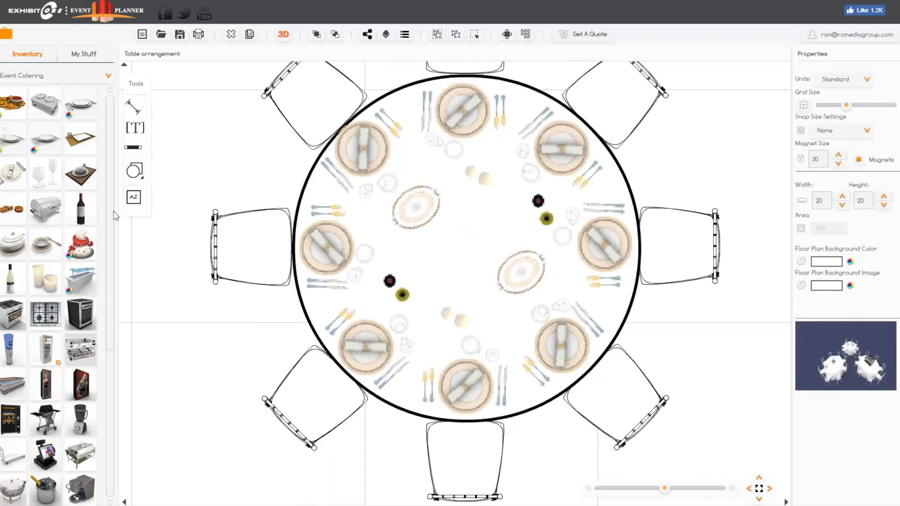
{"action": "scroll", "coordinate": [115, 210], "scroll_direction": "down", "scroll_amount": 5}
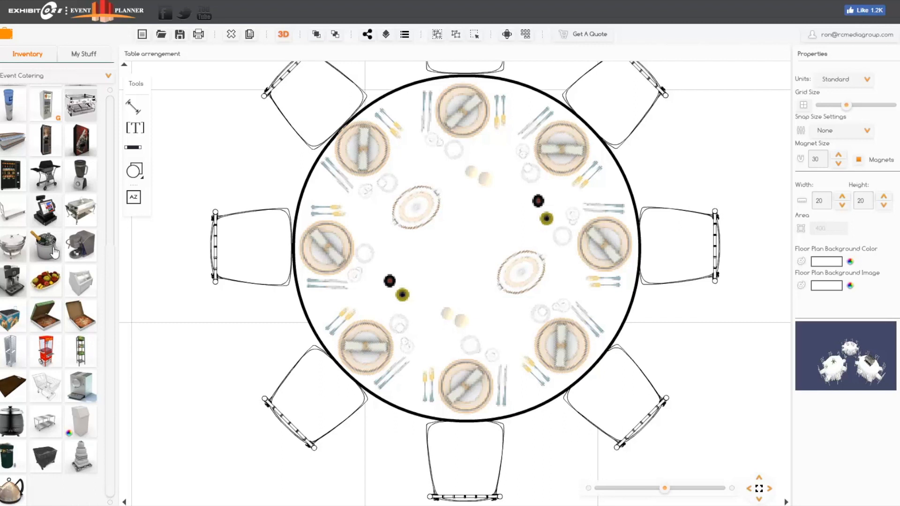
{"action": "scroll", "coordinate": [114, 377], "scroll_direction": "up", "scroll_amount": 3}
{"action": "scroll", "coordinate": [123, 224], "scroll_direction": "up", "scroll_amount": 2}
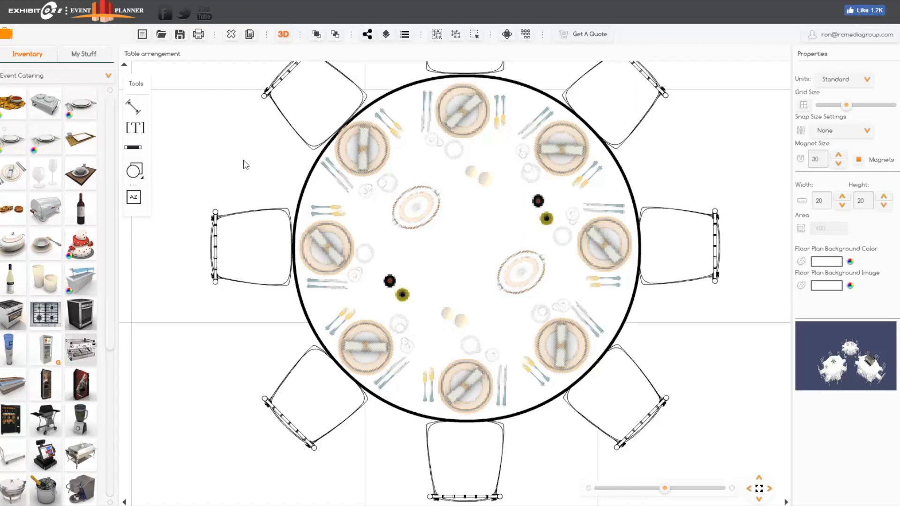
Place the Flowers 26 vase from the Plants & Trees inventory on the upper-left table beside the food warmers
{"action": "scroll", "coordinate": [243, 165], "scroll_direction": "down", "scroll_amount": 3}
{"action": "left_click_drag", "start_coordinate": [182, 161], "coordinate": [312, 257]}
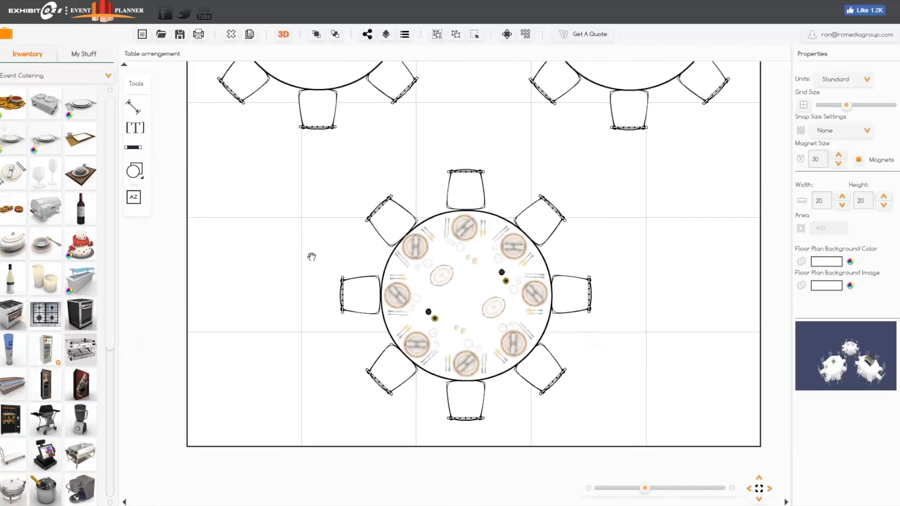
{"action": "left_click", "coordinate": [50, 76]}
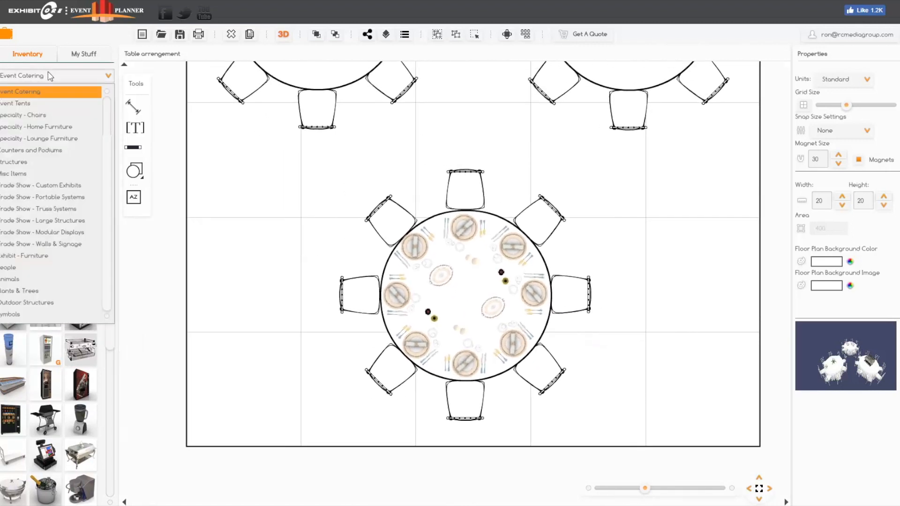
{"action": "left_click", "coordinate": [40, 292]}
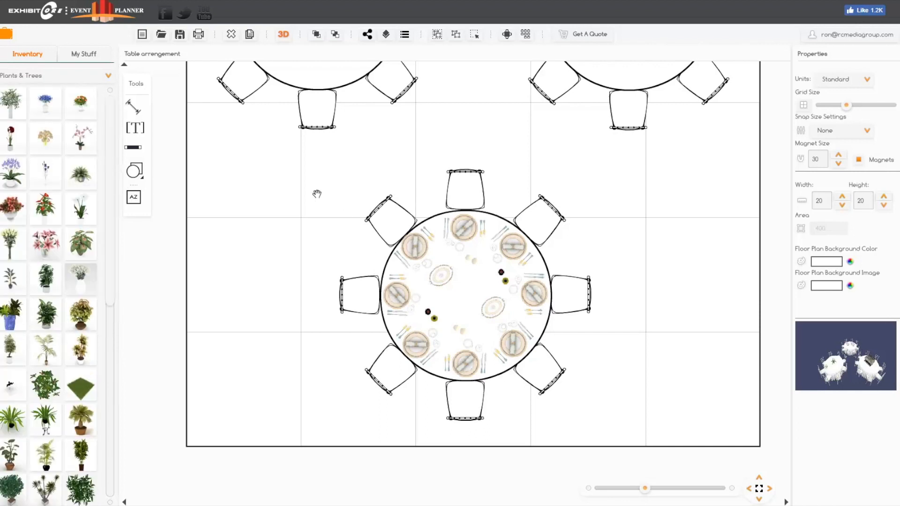
{"action": "left_click_drag", "start_coordinate": [315, 195], "coordinate": [352, 308]}
{"action": "left_click_drag", "start_coordinate": [195, 203], "coordinate": [353, 147]}
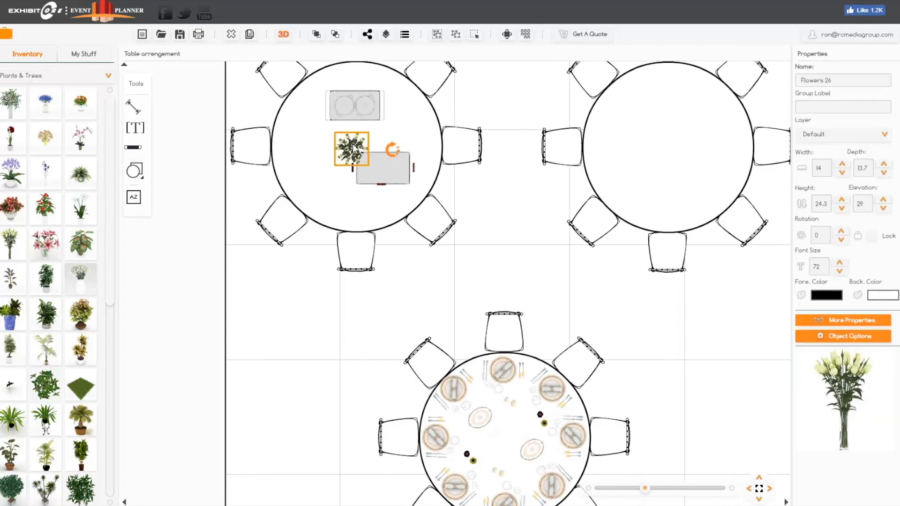
Place a Flowers HD arrangement at the centre of the set table and a duplicate at the centre of the upper-right table
{"action": "left_click_drag", "start_coordinate": [18, 114], "coordinate": [501, 440]}
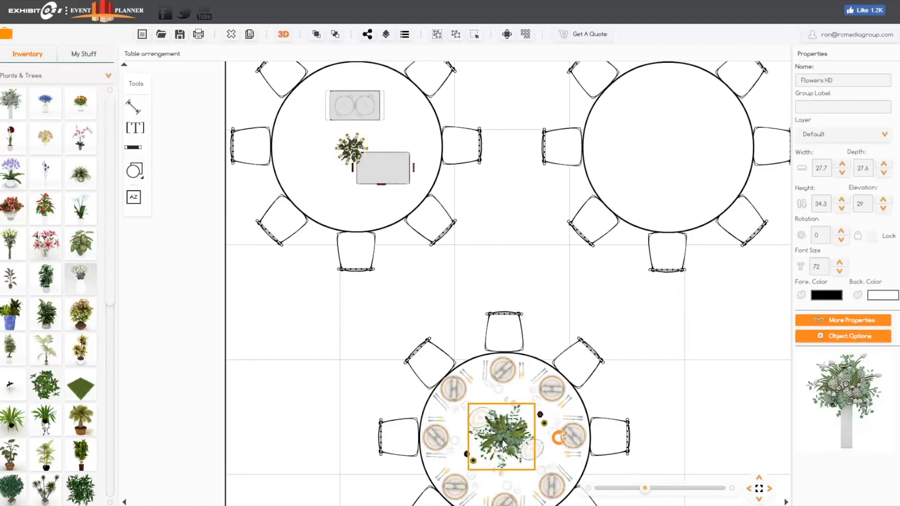
{"action": "left_click_drag", "start_coordinate": [501, 439], "coordinate": [501, 440]}
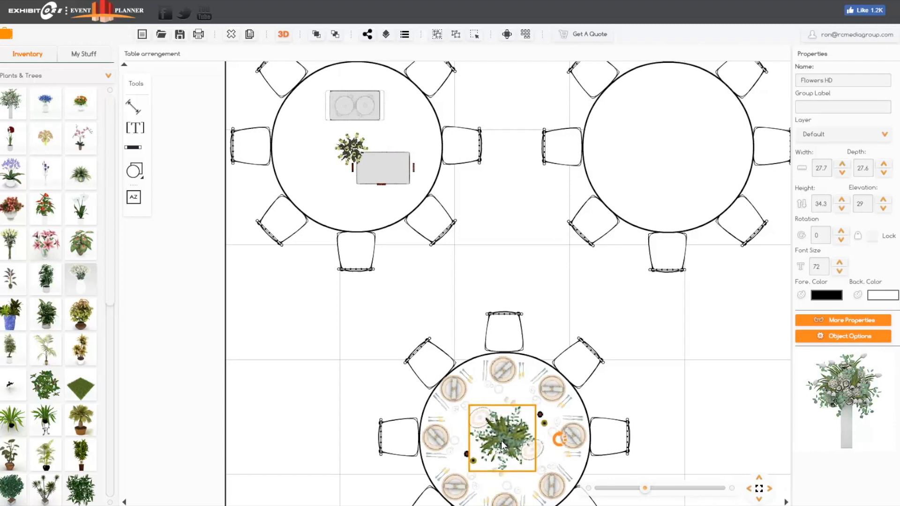
{"action": "left_click", "coordinate": [249, 34]}
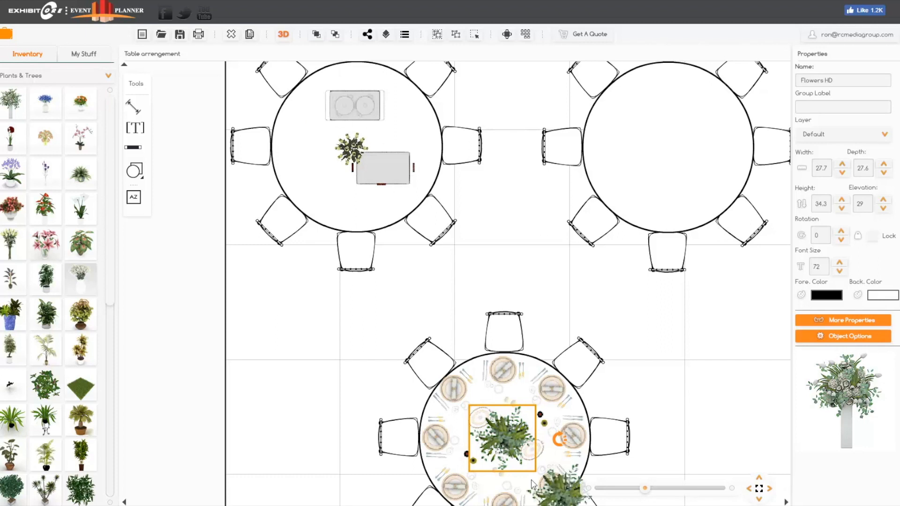
{"action": "left_click_drag", "start_coordinate": [555, 492], "coordinate": [656, 134]}
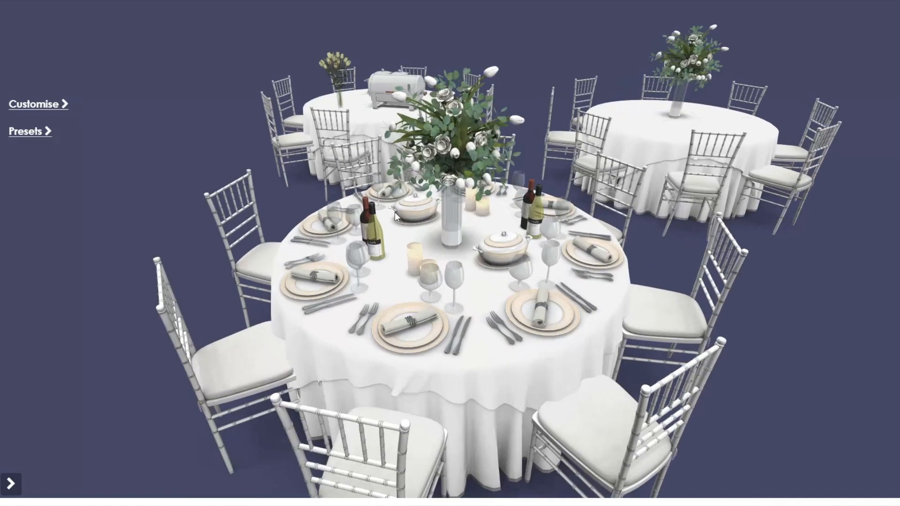
Examine the floral centrepiece and place settings on the set table in the 3D view
{"action": "left_click_drag", "start_coordinate": [394, 216], "coordinate": [510, 196]}
{"action": "scroll", "coordinate": [480, 207], "scroll_direction": "up", "scroll_amount": 5}
{"action": "left_click_drag", "start_coordinate": [665, 195], "coordinate": [443, 294]}
{"action": "left_click_drag", "start_coordinate": [314, 281], "coordinate": [352, 362]}
{"action": "right_click_drag", "start_coordinate": [351, 362], "coordinate": [429, 308]}
{"action": "left_click_drag", "start_coordinate": [424, 306], "coordinate": [487, 307]}
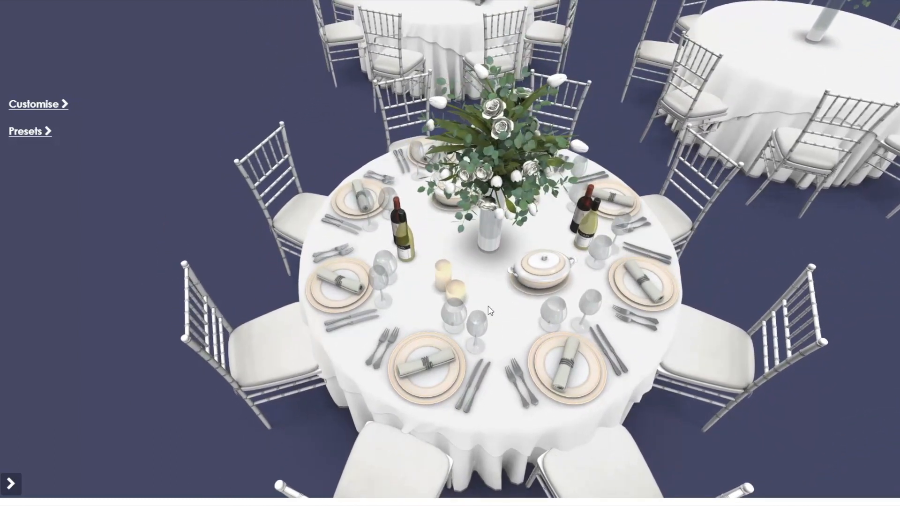
{"action": "left_click_drag", "start_coordinate": [474, 221], "coordinate": [522, 236]}
Examine the rose vase and the two food warmers on the buffet table in the 3D view
{"action": "scroll", "coordinate": [379, 218], "scroll_direction": "down", "scroll_amount": 4}
{"action": "scroll", "coordinate": [361, 228], "scroll_direction": "down", "scroll_amount": 3}
{"action": "right_click_drag", "start_coordinate": [211, 220], "coordinate": [430, 263]}
{"action": "scroll", "coordinate": [426, 256], "scroll_direction": "up", "scroll_amount": 8}
{"action": "left_click_drag", "start_coordinate": [230, 240], "coordinate": [284, 255]}
{"action": "scroll", "coordinate": [455, 189], "scroll_direction": "up", "scroll_amount": 3}
{"action": "left_click_drag", "start_coordinate": [482, 240], "coordinate": [462, 244]}
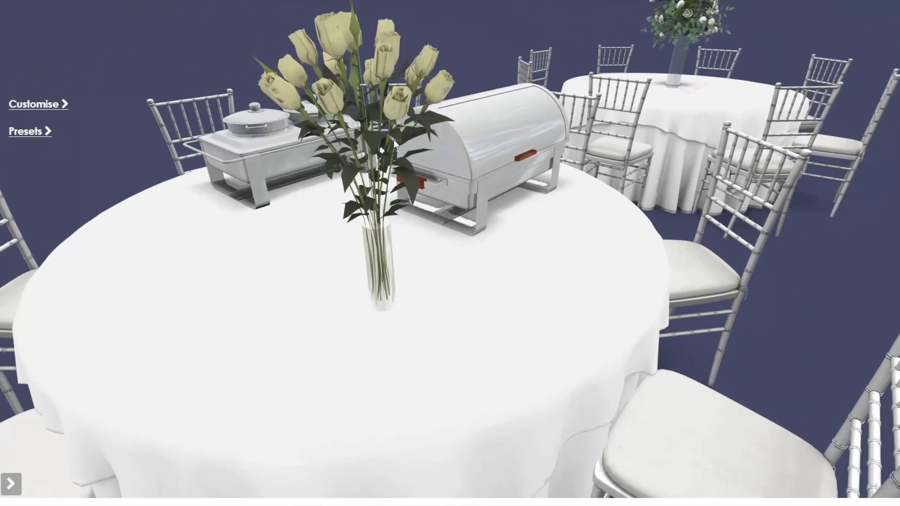
{"action": "left_click_drag", "start_coordinate": [375, 182], "coordinate": [496, 165]}
{"action": "scroll", "coordinate": [500, 161], "scroll_direction": "down", "scroll_amount": 10}
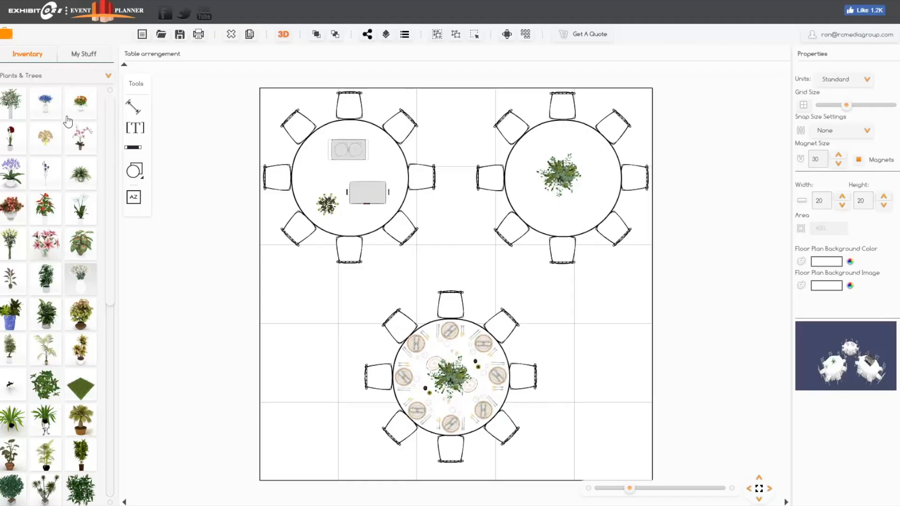
Delete the flower vase and twin-pot warmer from the upper-left table and move the roll-top food warmer to its centre
{"action": "left_click", "coordinate": [328, 204]}
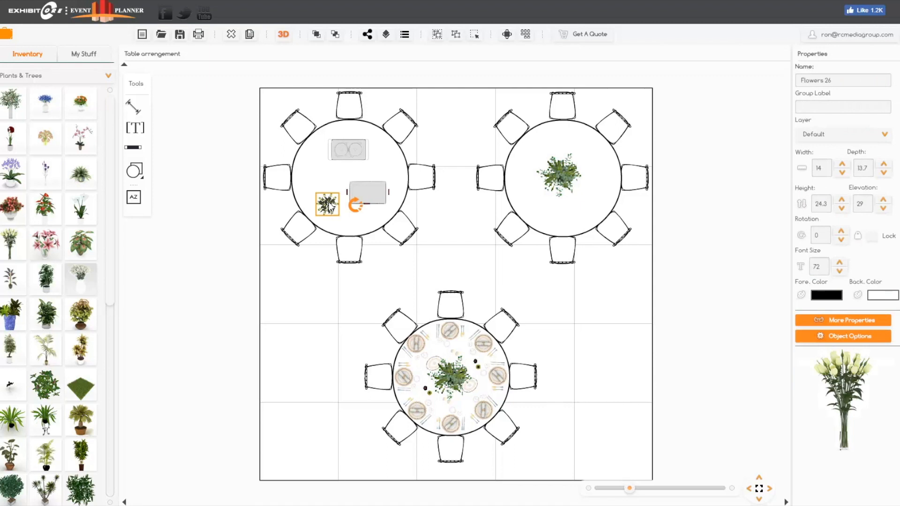
{"action": "left_click", "coordinate": [231, 35]}
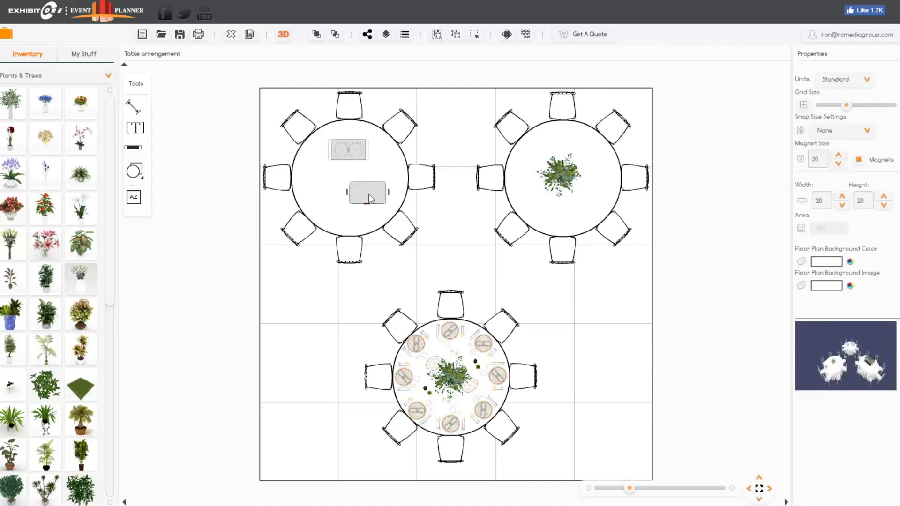
{"action": "left_click_drag", "start_coordinate": [371, 199], "coordinate": [356, 187]}
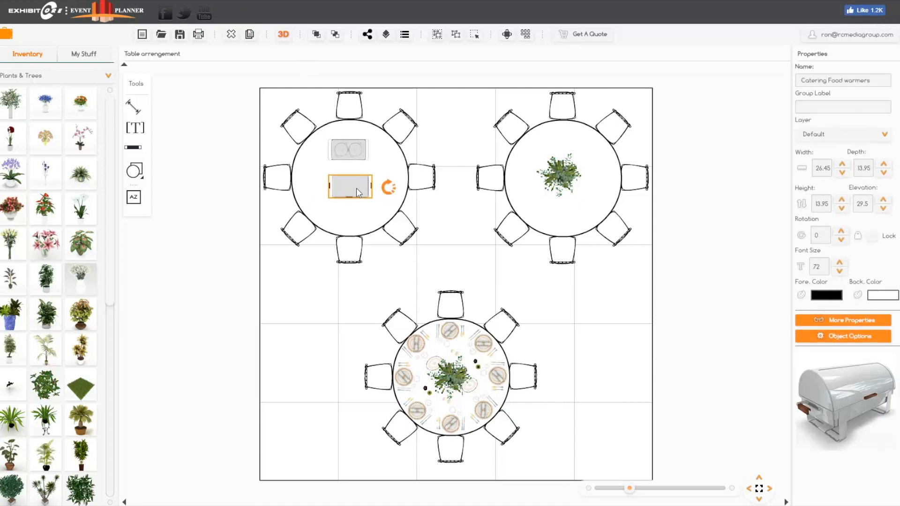
{"action": "left_click", "coordinate": [348, 156]}
{"action": "left_click", "coordinate": [232, 34]}
{"action": "left_click_drag", "start_coordinate": [350, 181], "coordinate": [348, 173]}
{"action": "left_click", "coordinate": [312, 290]}
{"action": "left_click_drag", "start_coordinate": [313, 377], "coordinate": [305, 354]}
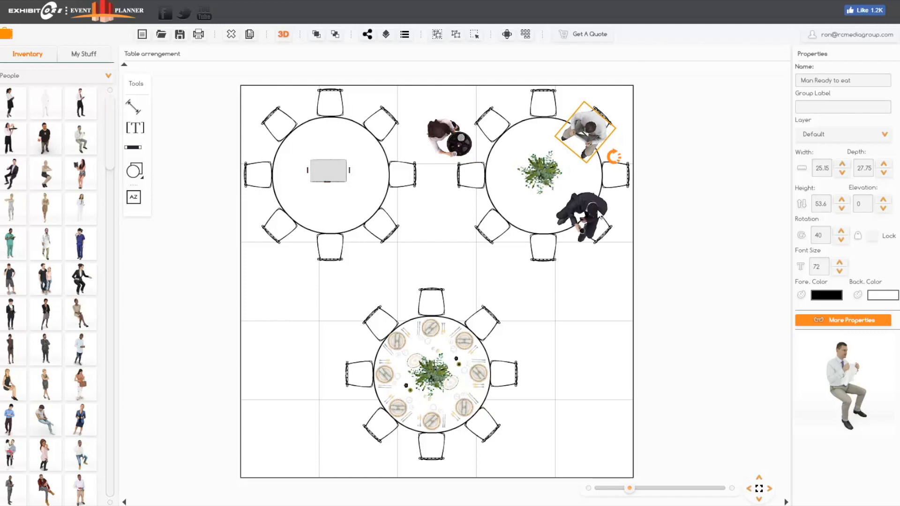
Rotate the seated man drinking wine to 105 degrees at the lower-right chair of the upper-right table
{"action": "left_click", "coordinate": [601, 216]}
{"action": "left_click_drag", "start_coordinate": [626, 222], "coordinate": [589, 229]}
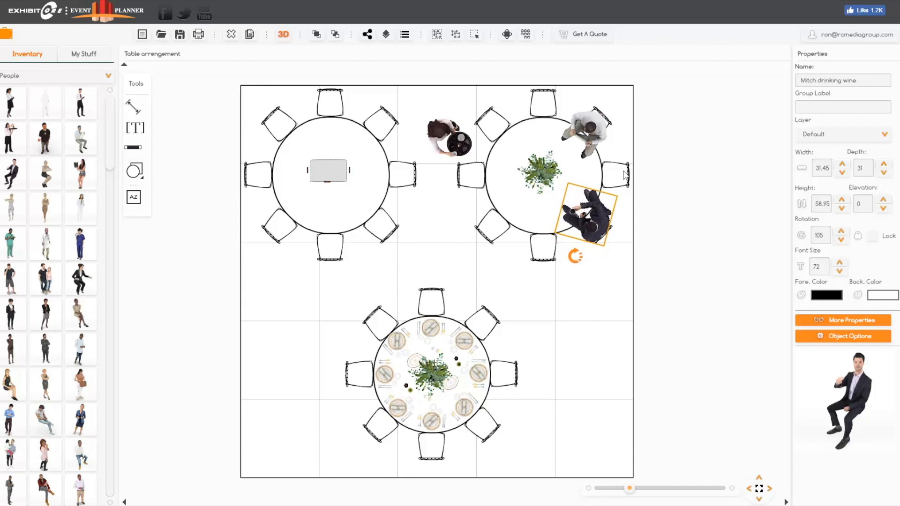
{"action": "left_click", "coordinate": [228, 308]}
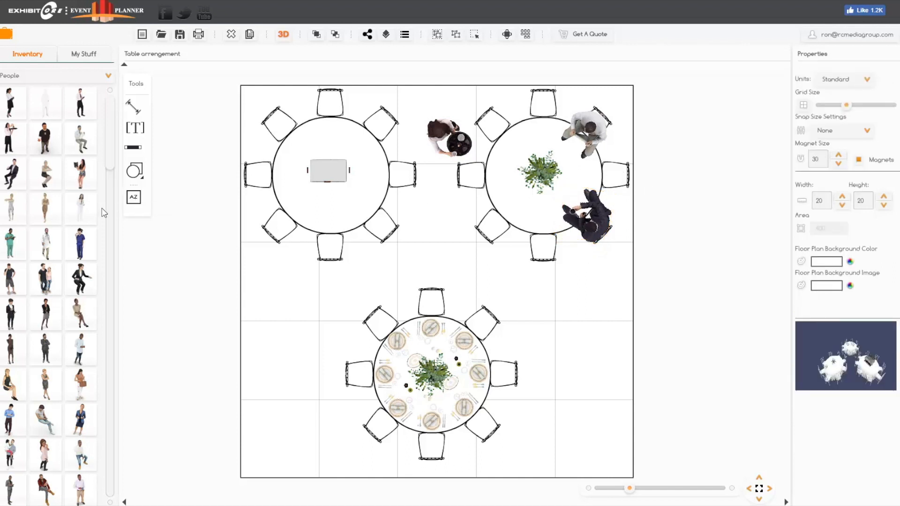
Seat the Women elbow on table figure on the lower-left chair of the upper-right table, rotated to -135 degrees
{"action": "left_click_drag", "start_coordinate": [47, 171], "coordinate": [466, 220]}
{"action": "left_click_drag", "start_coordinate": [519, 252], "coordinate": [474, 202]}
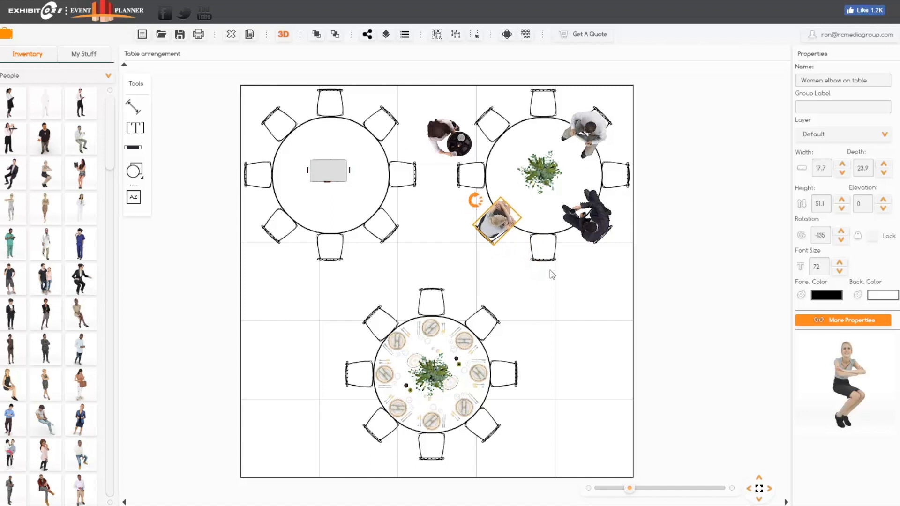
{"action": "left_click", "coordinate": [655, 262]}
{"action": "left_click", "coordinate": [502, 230]}
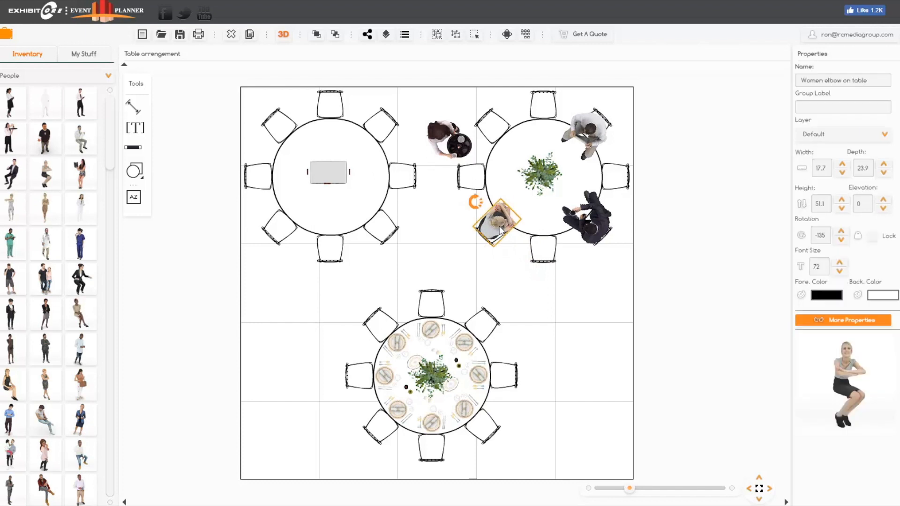
{"action": "left_click_drag", "start_coordinate": [500, 227], "coordinate": [502, 231]}
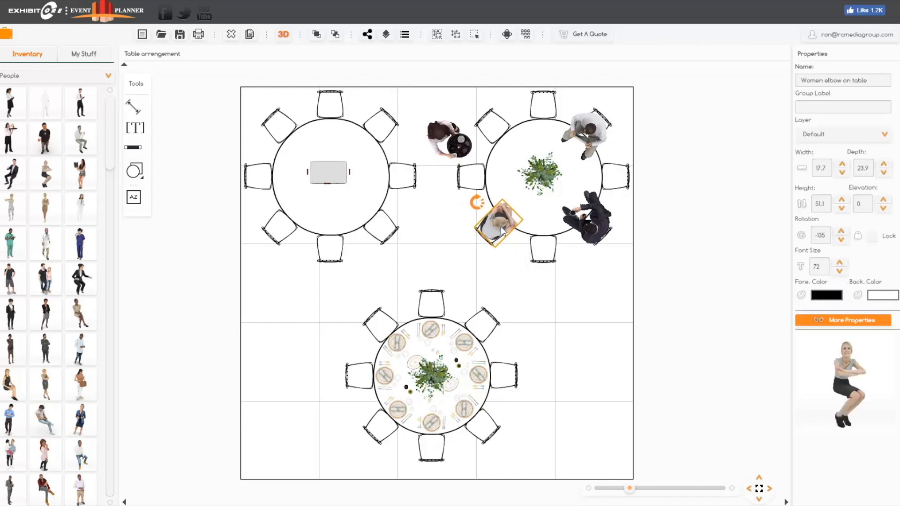
{"action": "left_click", "coordinate": [424, 252]}
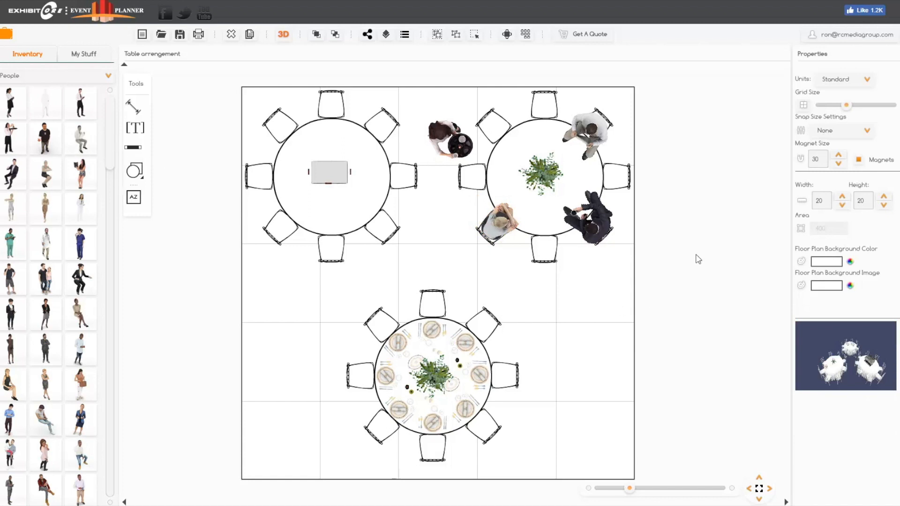
Add a standing waiter just below the upper-right table and turn him towards the seated guests
{"action": "scroll", "coordinate": [698, 259], "scroll_direction": "up", "scroll_amount": 5}
{"action": "left_click_drag", "start_coordinate": [596, 318], "coordinate": [720, 357]}
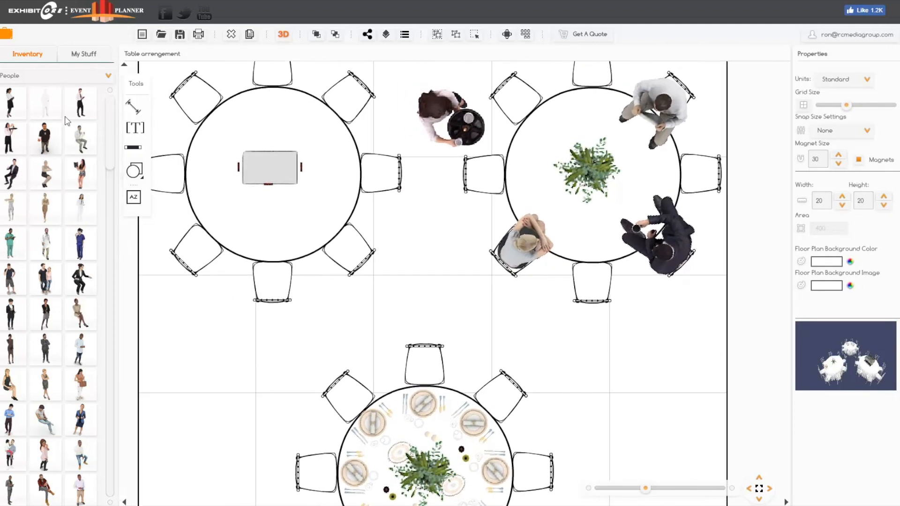
{"action": "left_click_drag", "start_coordinate": [80, 108], "coordinate": [632, 340]}
{"action": "left_click_drag", "start_coordinate": [694, 332], "coordinate": [596, 356]}
{"action": "left_click_drag", "start_coordinate": [547, 372], "coordinate": [590, 365]}
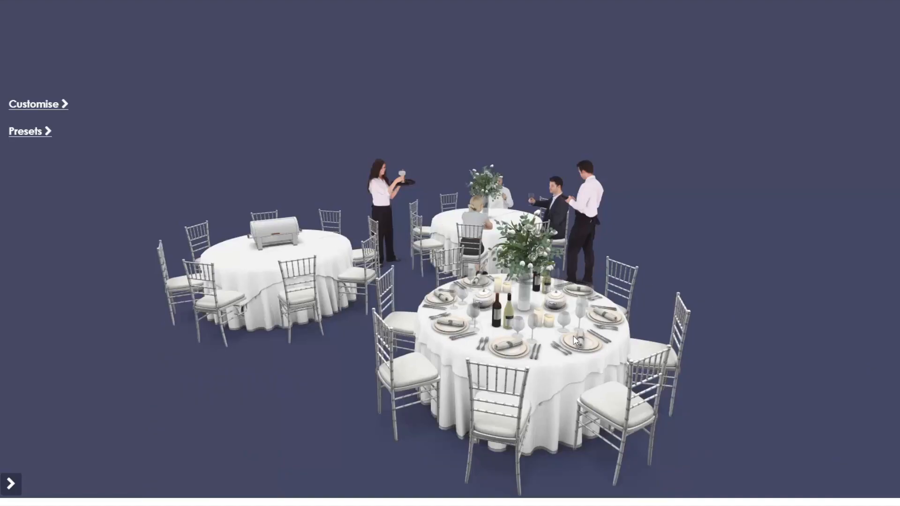
Examine the waiting staff and seated guests around the tables in the 3D view
{"action": "right_click_drag", "start_coordinate": [550, 349], "coordinate": [558, 328]}
{"action": "scroll", "coordinate": [558, 328], "scroll_direction": "up", "scroll_amount": 6}
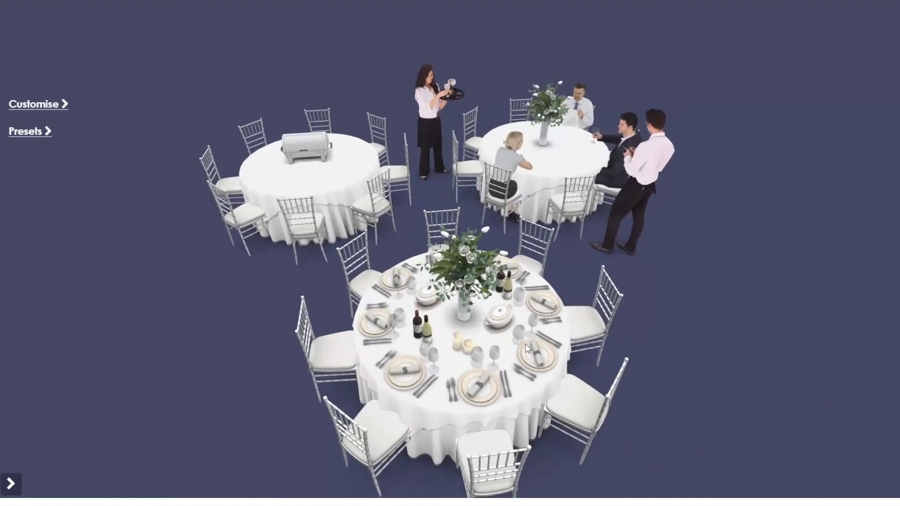
{"action": "left_click_drag", "start_coordinate": [558, 327], "coordinate": [420, 312]}
{"action": "left_click_drag", "start_coordinate": [597, 322], "coordinate": [525, 318]}
{"action": "left_click_drag", "start_coordinate": [565, 362], "coordinate": [586, 332]}
{"action": "scroll", "coordinate": [522, 355], "scroll_direction": "down", "scroll_amount": 3}
{"action": "scroll", "coordinate": [513, 350], "scroll_direction": "up", "scroll_amount": 2}
{"action": "scroll", "coordinate": [479, 354], "scroll_direction": "down", "scroll_amount": 2}
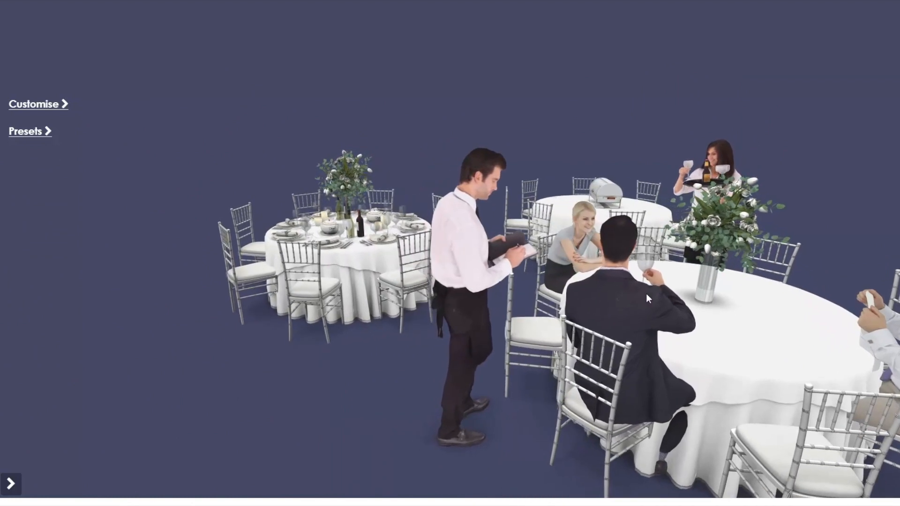
Examine the fully dressed table with its plates, glasses, wine, candles and flowers up close in 3D
{"action": "left_click_drag", "start_coordinate": [380, 255], "coordinate": [515, 271]}
{"action": "right_click_drag", "start_coordinate": [380, 311], "coordinate": [405, 297]}
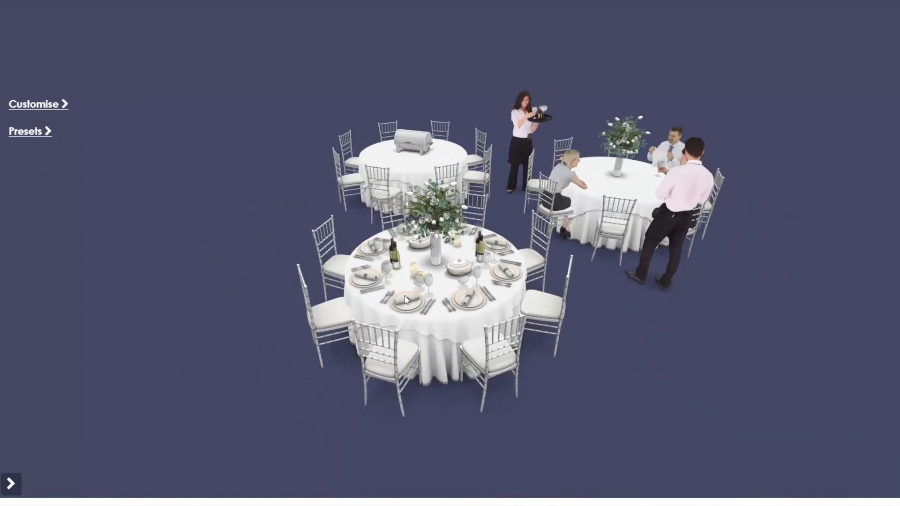
{"action": "scroll", "coordinate": [474, 282], "scroll_direction": "up", "scroll_amount": 5}
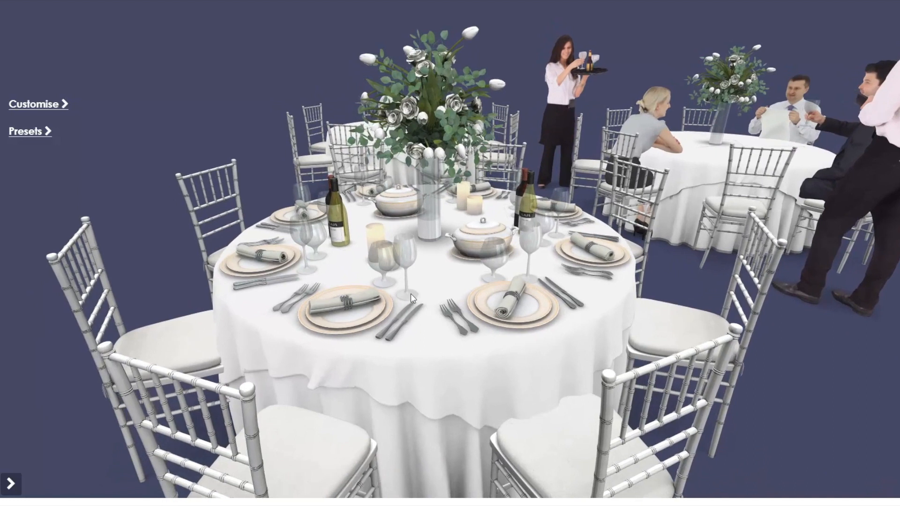
{"action": "scroll", "coordinate": [409, 293], "scroll_direction": "up", "scroll_amount": 3}
{"action": "left_click_drag", "start_coordinate": [405, 291], "coordinate": [426, 291]}
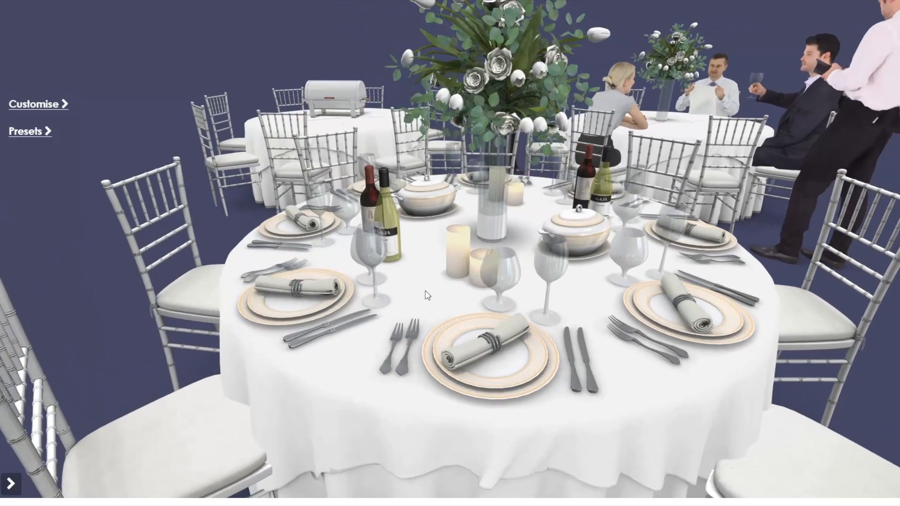
{"action": "left_click_drag", "start_coordinate": [365, 216], "coordinate": [508, 252]}
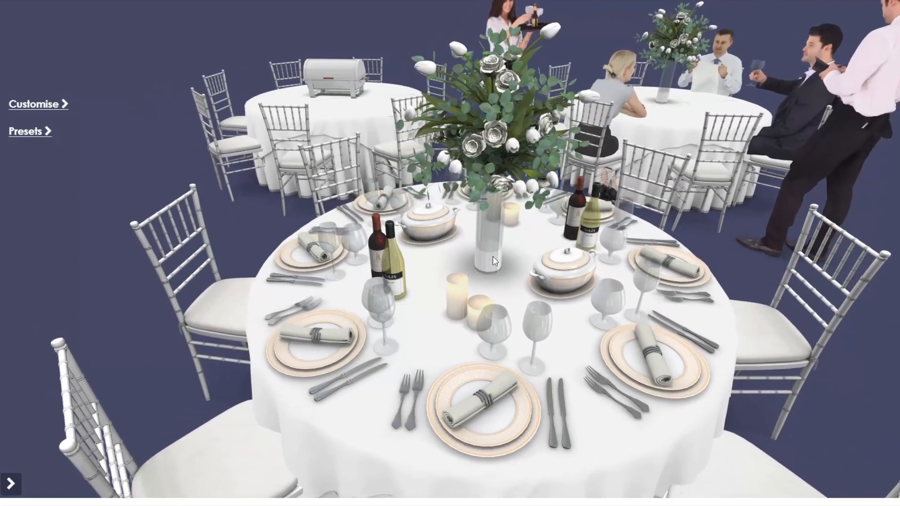
{"action": "right_click_drag", "start_coordinate": [551, 313], "coordinate": [529, 284]}
{"action": "scroll", "coordinate": [516, 279], "scroll_direction": "down", "scroll_amount": 3}
{"action": "left_click_drag", "start_coordinate": [539, 291], "coordinate": [570, 299]}
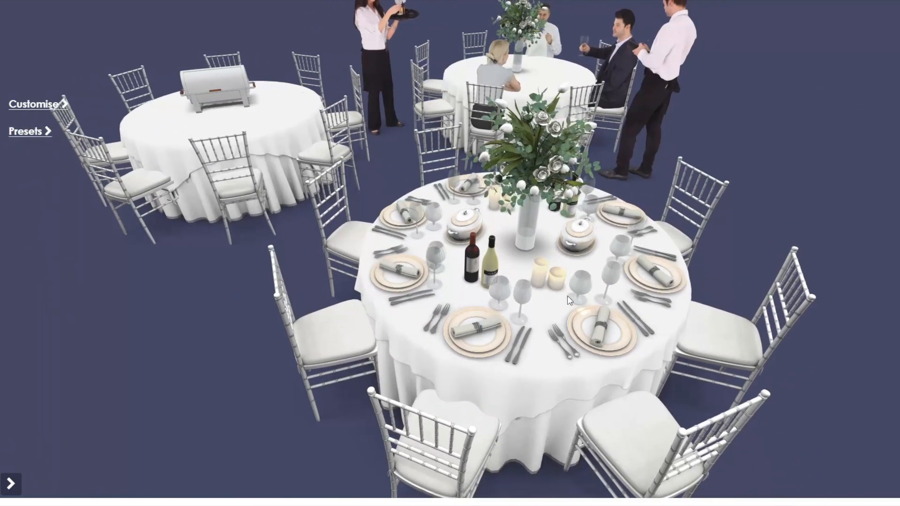
Customise a single Chiavari chair at the set table, trying the olive seat colour and choosing pink
{"action": "left_click", "coordinate": [42, 105]}
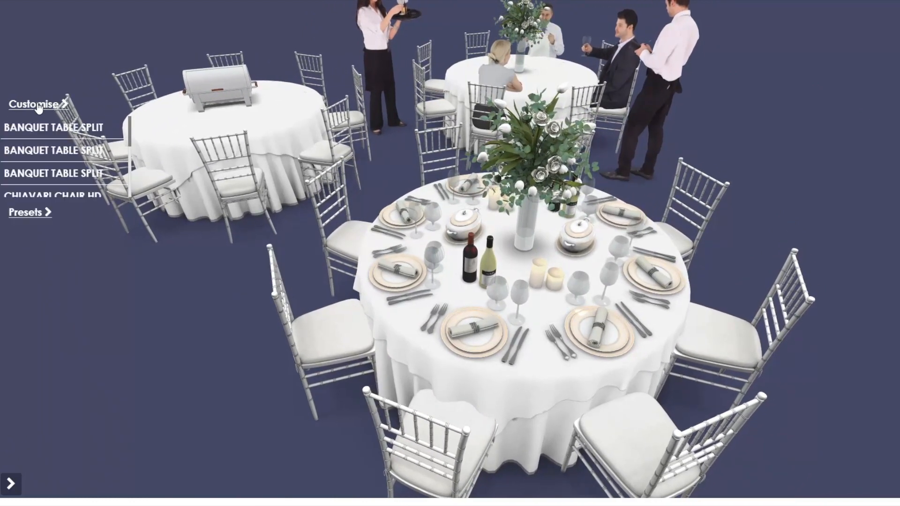
{"action": "left_click_drag", "start_coordinate": [266, 249], "coordinate": [396, 279]}
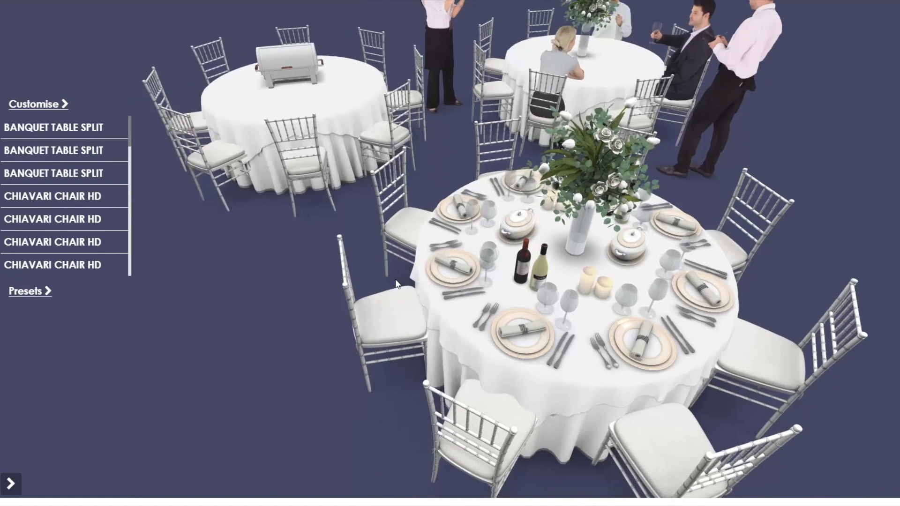
{"action": "left_click", "coordinate": [53, 265]}
{"action": "left_click", "coordinate": [32, 205]}
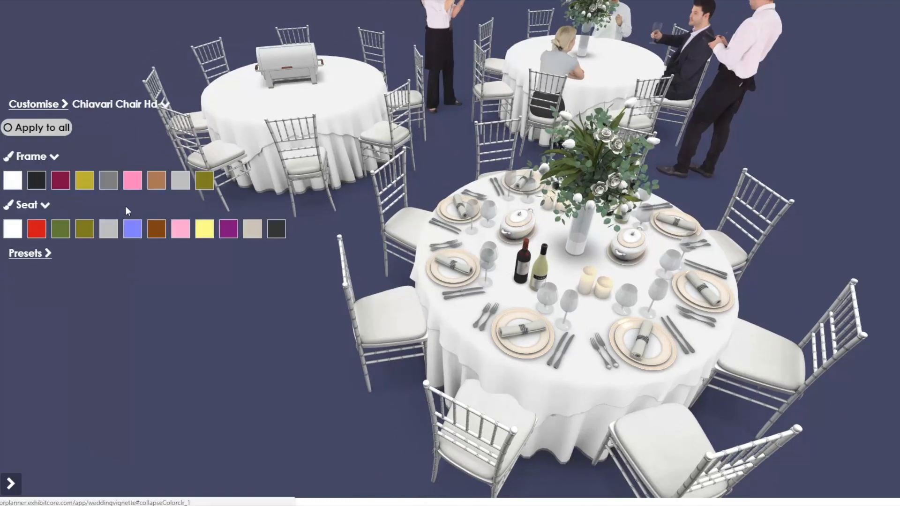
{"action": "scroll", "coordinate": [495, 269], "scroll_direction": "down", "scroll_amount": 3}
{"action": "left_click_drag", "start_coordinate": [417, 274], "coordinate": [477, 277]}
{"action": "right_click_drag", "start_coordinate": [477, 277], "coordinate": [536, 315]}
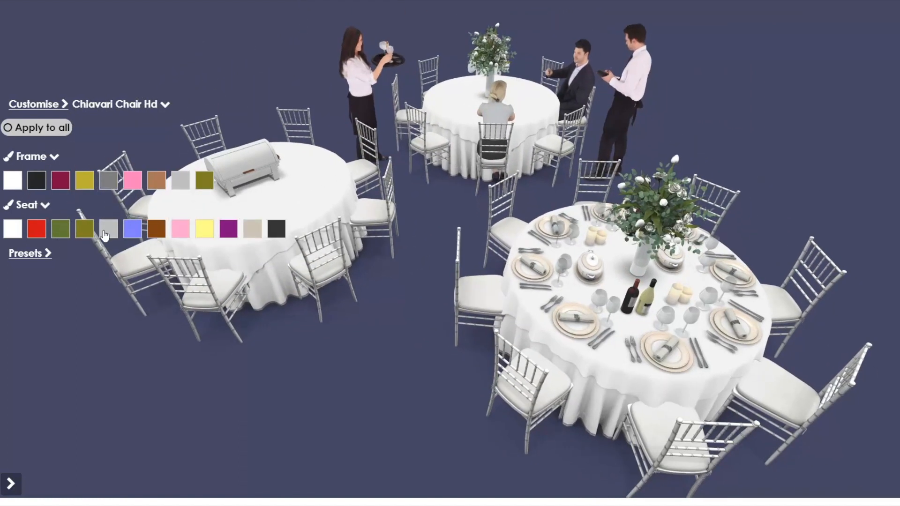
{"action": "left_click", "coordinate": [86, 232]}
{"action": "left_click", "coordinate": [174, 233]}
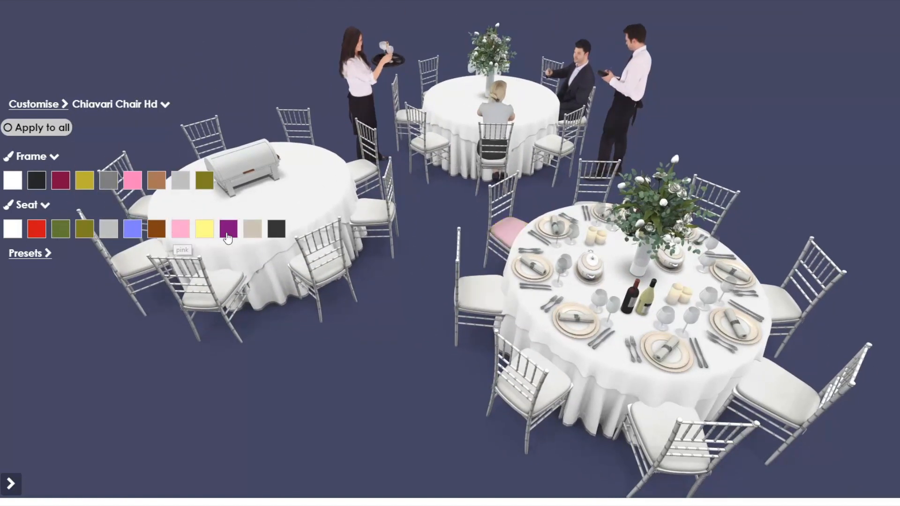
Apply seat colour changes to all Chiavari chairs and try the light blue seat around the three tables
{"action": "left_click", "coordinate": [13, 128]}
{"action": "left_click", "coordinate": [133, 229]}
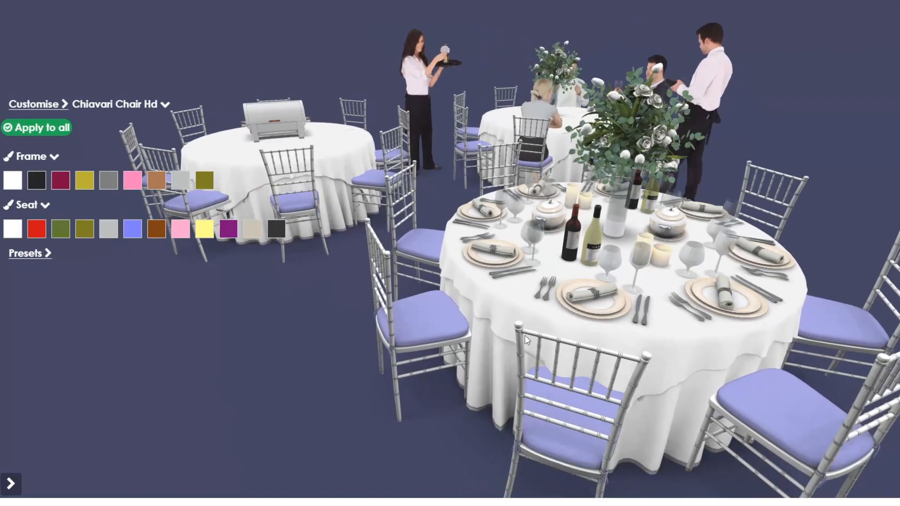
{"action": "right_click_drag", "start_coordinate": [525, 335], "coordinate": [474, 319]}
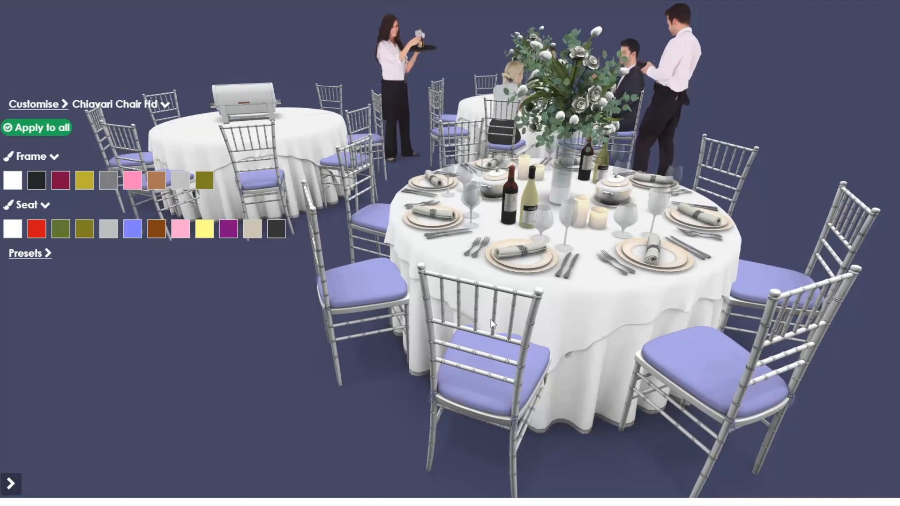
{"action": "scroll", "coordinate": [450, 291], "scroll_direction": "down", "scroll_amount": 2}
{"action": "left_click_drag", "start_coordinate": [413, 253], "coordinate": [410, 280]}
{"action": "scroll", "coordinate": [422, 274], "scroll_direction": "up", "scroll_amount": 2}
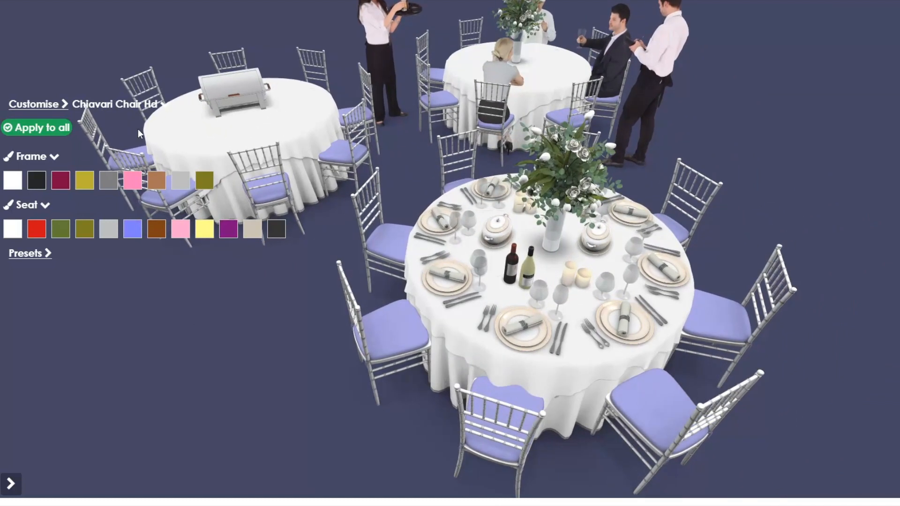
Try pink, purple, beige and black seats on all chairs, and choose green seats with black frames
{"action": "left_click", "coordinate": [181, 230]}
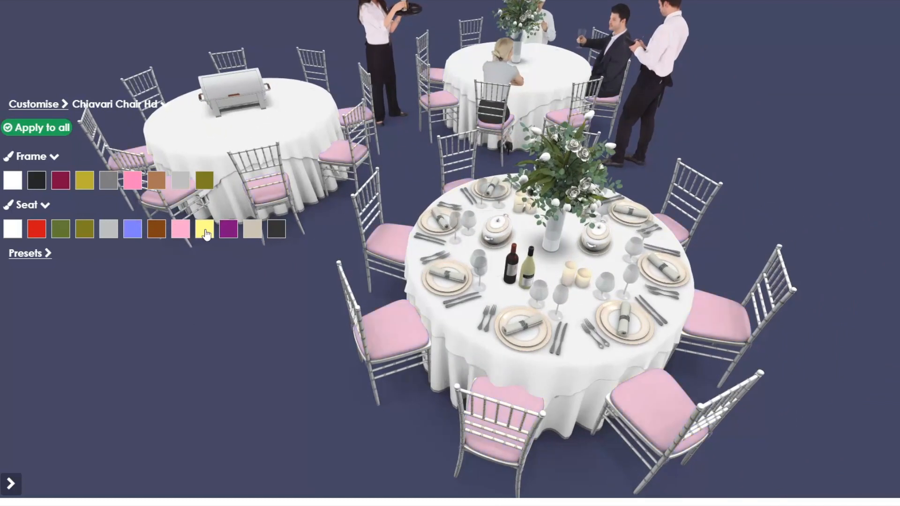
{"action": "left_click", "coordinate": [227, 235]}
{"action": "left_click", "coordinate": [256, 233]}
{"action": "left_click", "coordinate": [276, 229]}
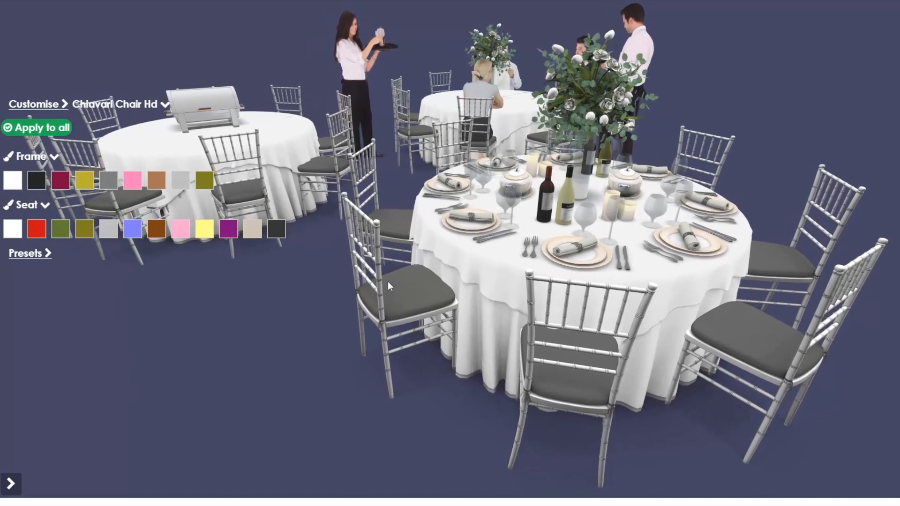
{"action": "left_click", "coordinate": [64, 235]}
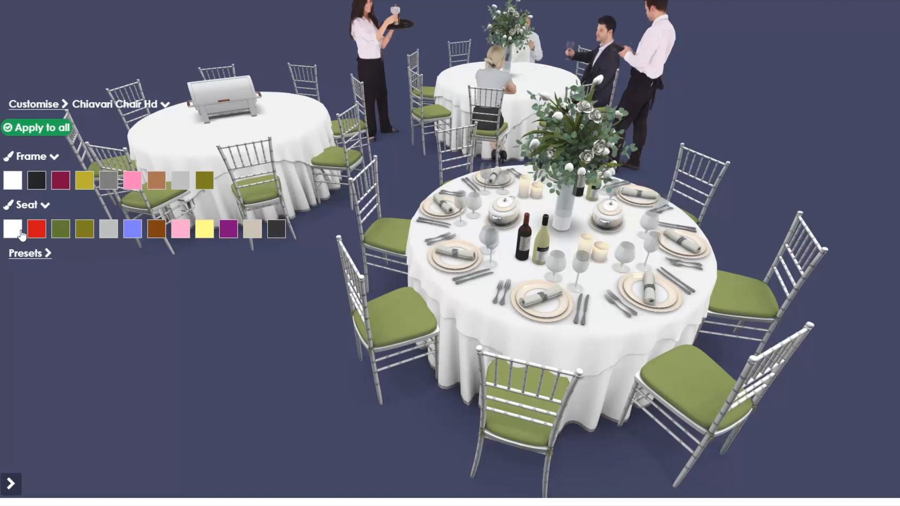
{"action": "left_click", "coordinate": [32, 186]}
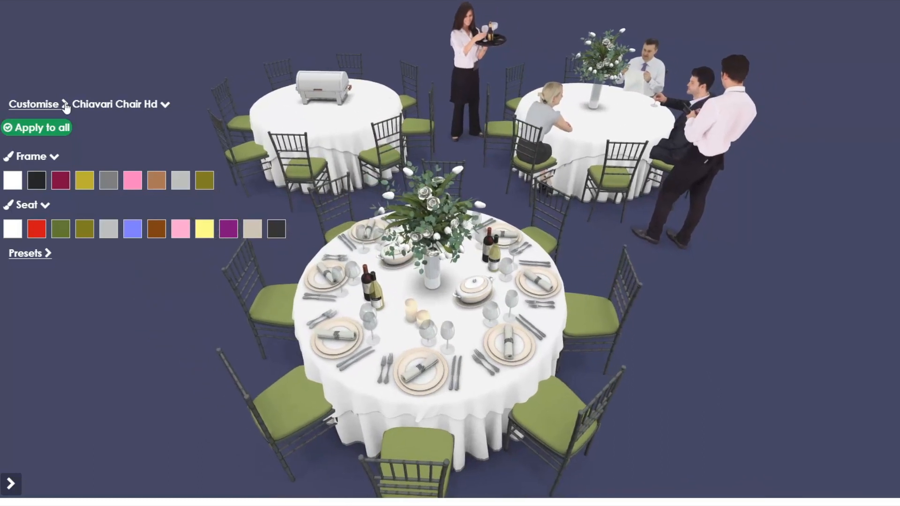
Choose the flower arrangement of the set table for customising and colour its tulips light pink
{"action": "left_click", "coordinate": [107, 106]}
{"action": "scroll", "coordinate": [131, 236], "scroll_direction": "down", "scroll_amount": 3}
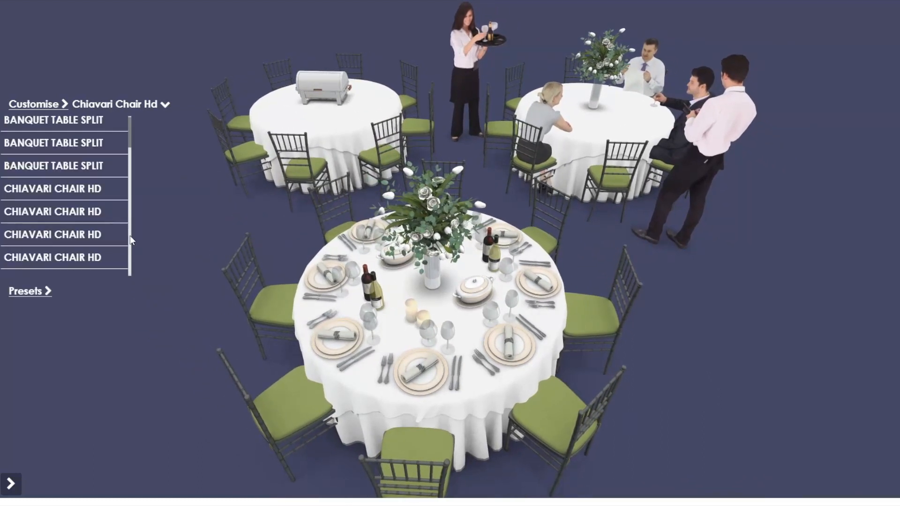
{"action": "scroll", "coordinate": [130, 239], "scroll_direction": "down", "scroll_amount": 4}
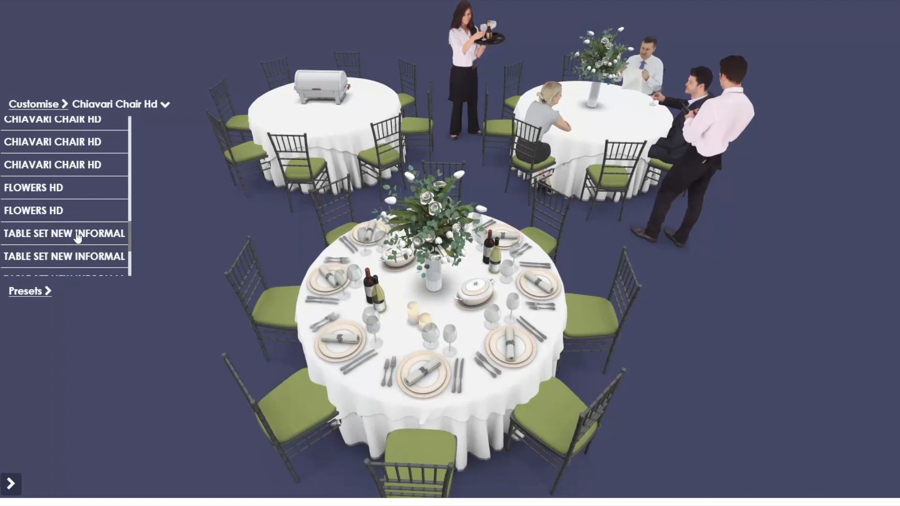
{"action": "left_click", "coordinate": [44, 192]}
{"action": "left_click", "coordinate": [19, 210]}
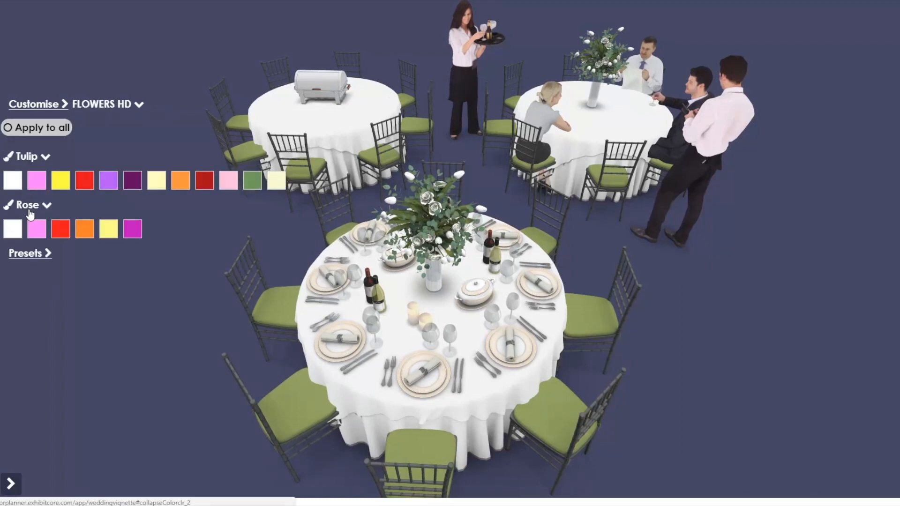
{"action": "left_click", "coordinate": [203, 181]}
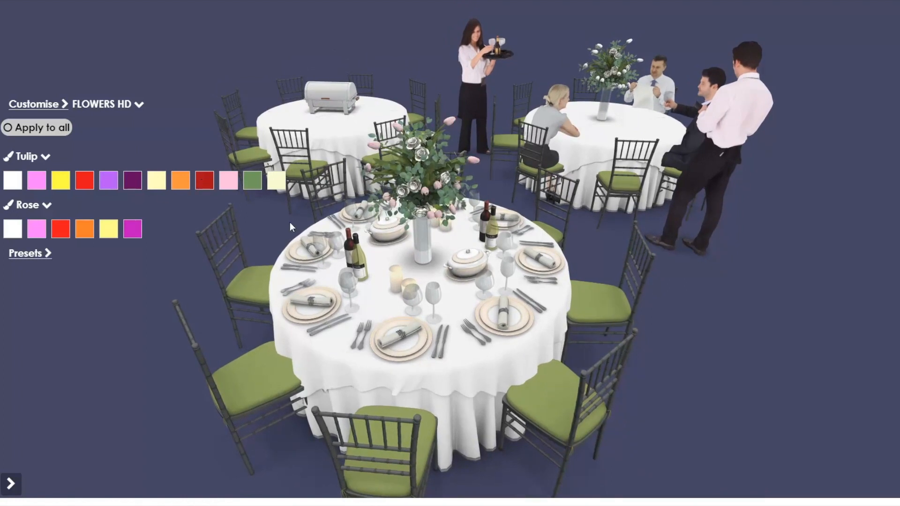
Apply colour changes to all flower arrangements, giving them light purple tulips and magenta roses
{"action": "left_click", "coordinate": [7, 128]}
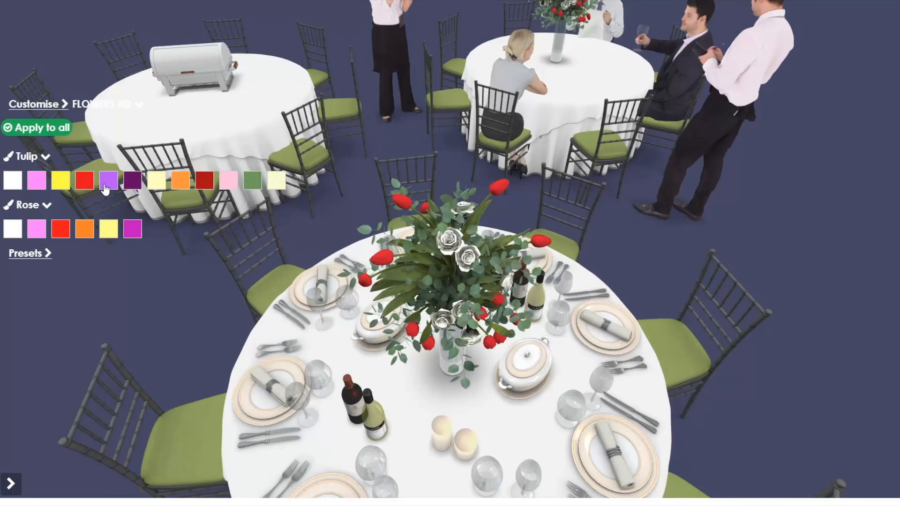
{"action": "left_click", "coordinate": [108, 188]}
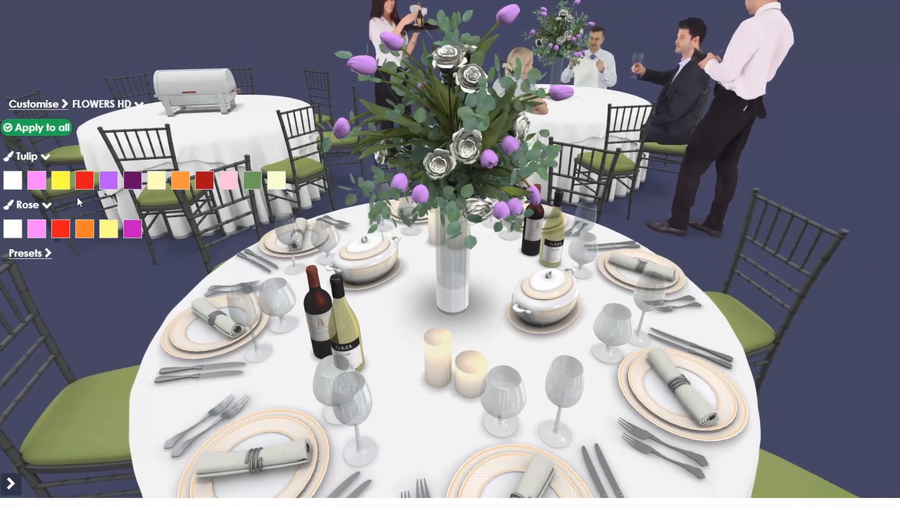
{"action": "left_click", "coordinate": [60, 230]}
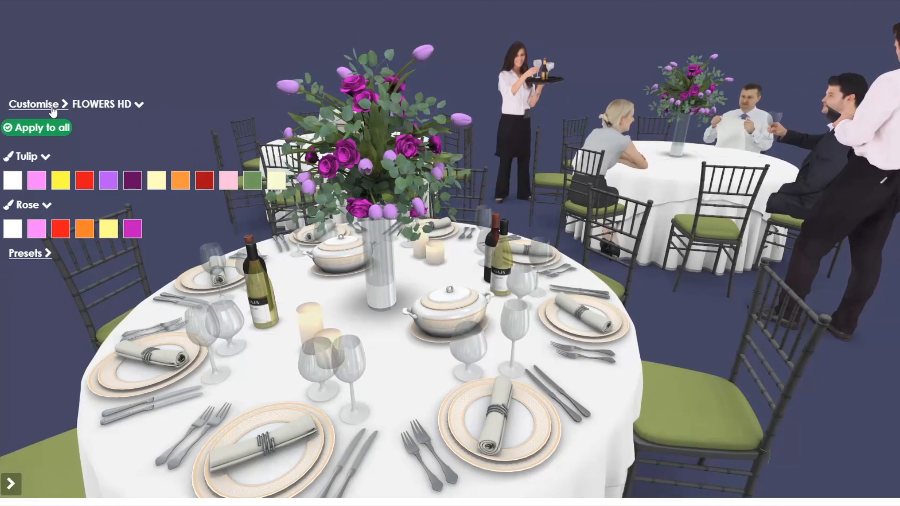
Customise all Chiavari chairs together, trying brown seats and choosing purple ones to match the flowers
{"action": "left_click", "coordinate": [53, 111]}
{"action": "left_click", "coordinate": [64, 112]}
{"action": "left_click", "coordinate": [121, 107]}
{"action": "left_click", "coordinate": [75, 169]}
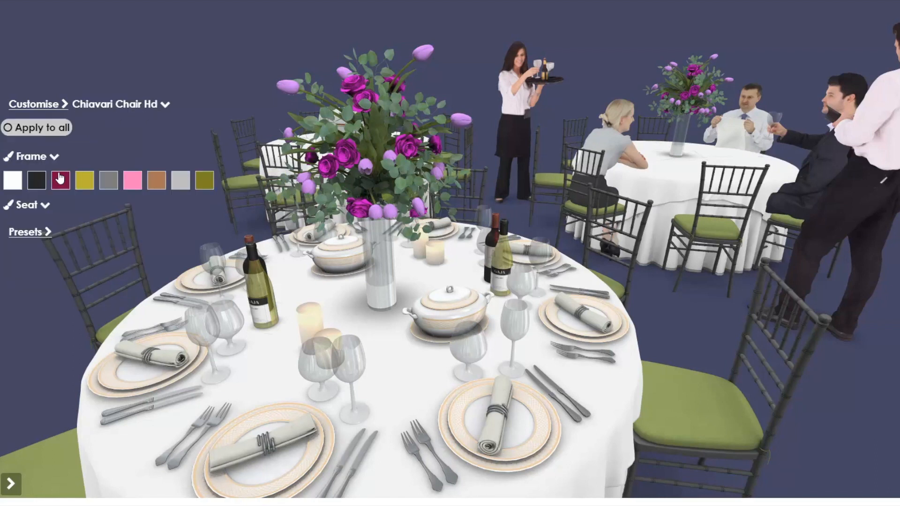
{"action": "left_click", "coordinate": [16, 131]}
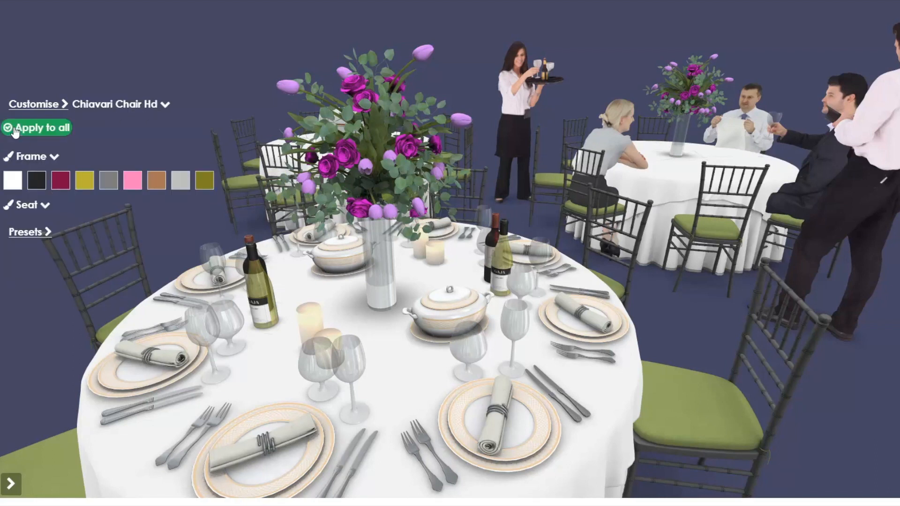
{"action": "left_click", "coordinate": [42, 204]}
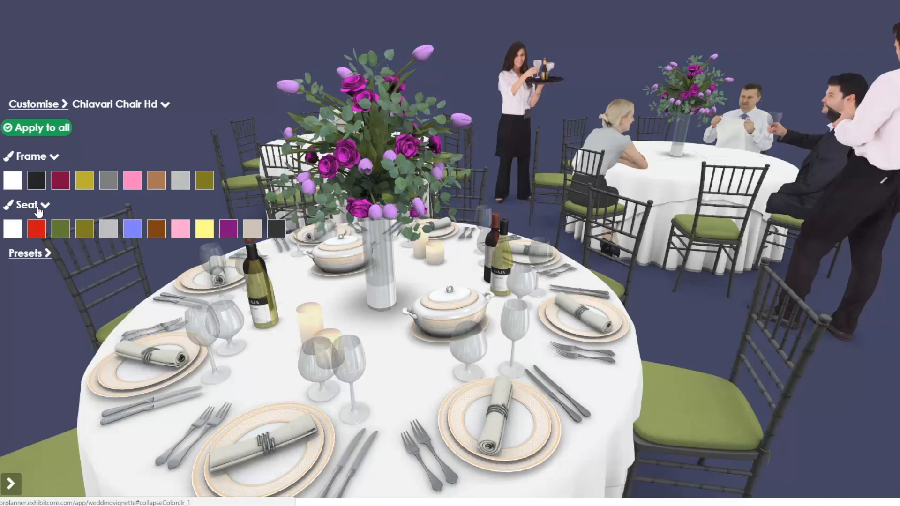
{"action": "left_click", "coordinate": [158, 232]}
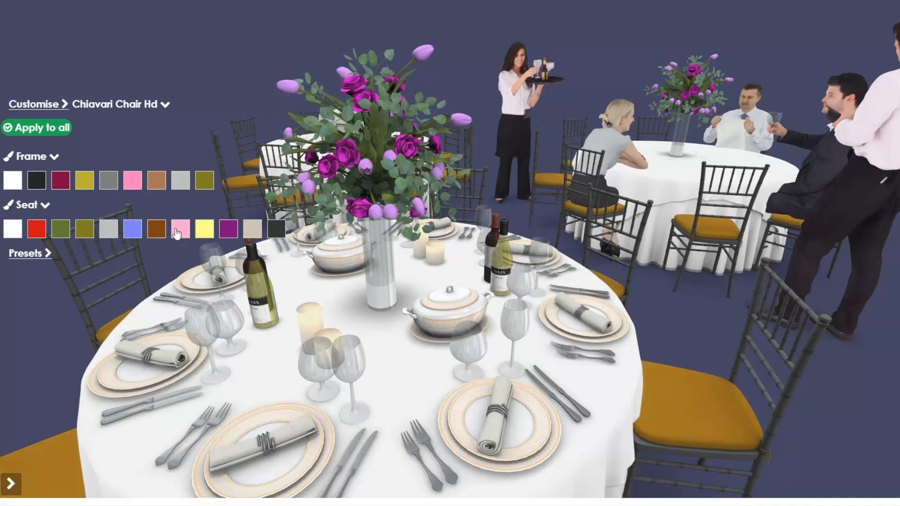
{"action": "left_click", "coordinate": [224, 233]}
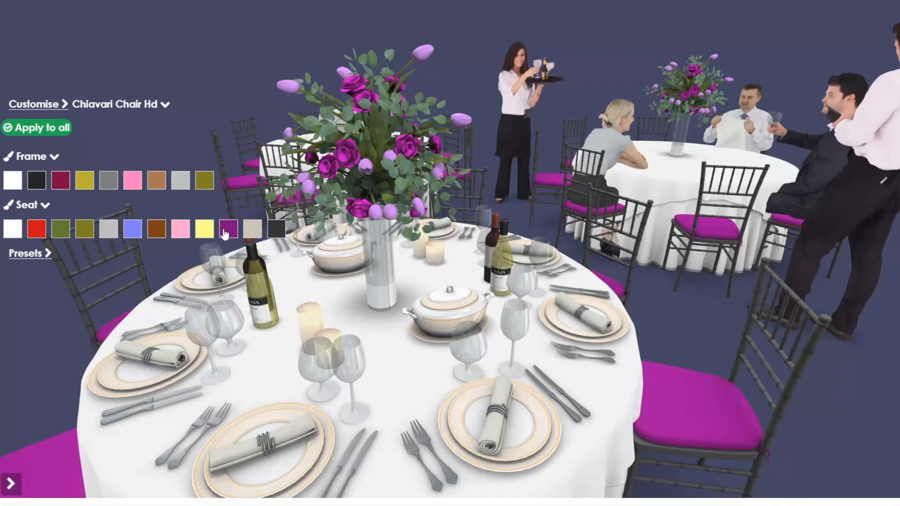
Examine the recoloured chairs and flowers around the three tables in the 3D view
{"action": "scroll", "coordinate": [528, 330], "scroll_direction": "down", "scroll_amount": 4}
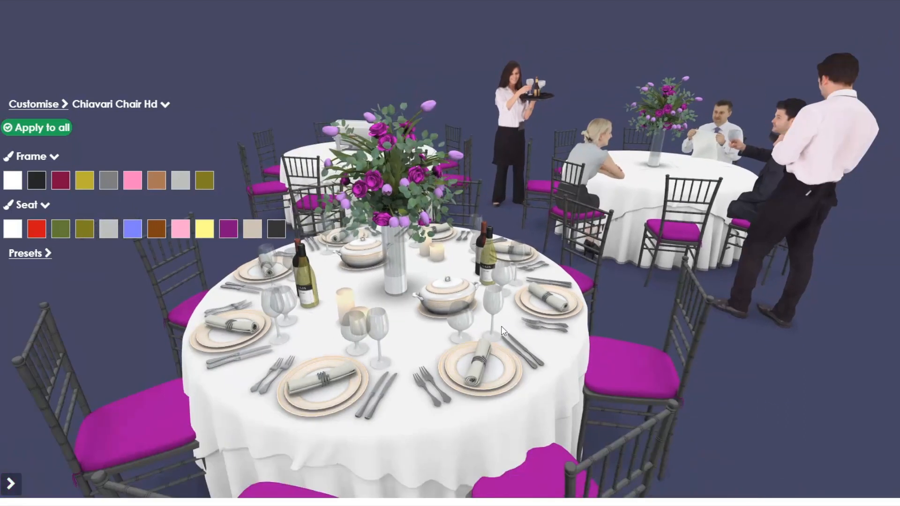
{"action": "scroll", "coordinate": [527, 330], "scroll_direction": "up", "scroll_amount": 1}
{"action": "left_click_drag", "start_coordinate": [527, 330], "coordinate": [215, 203]}
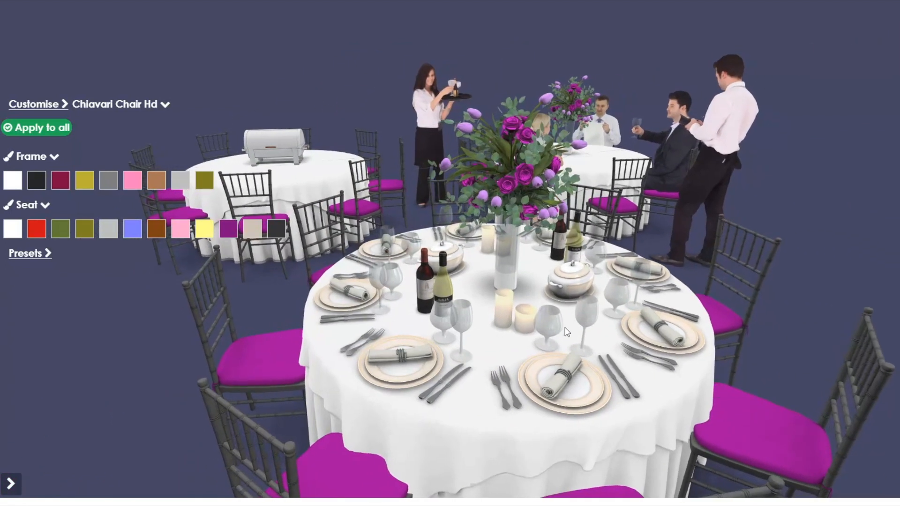
{"action": "left_click", "coordinate": [43, 104]}
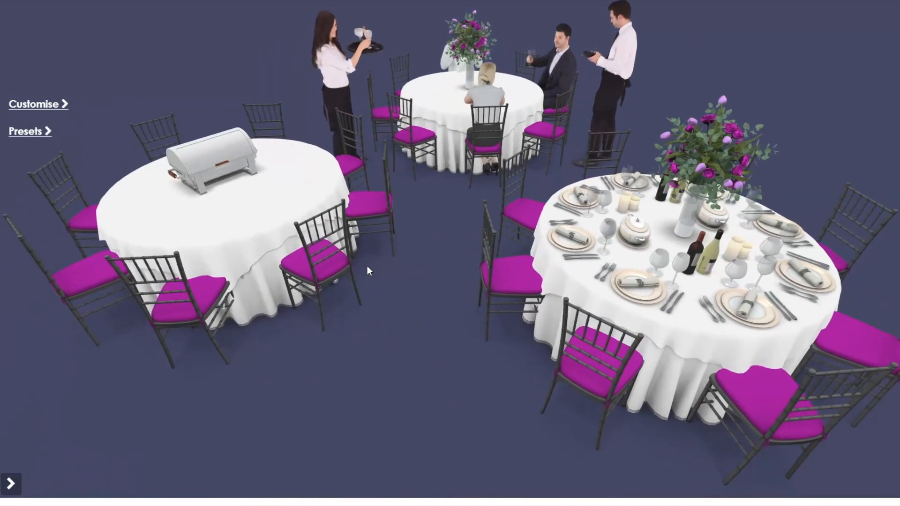
{"action": "left_click_drag", "start_coordinate": [367, 266], "coordinate": [481, 311]}
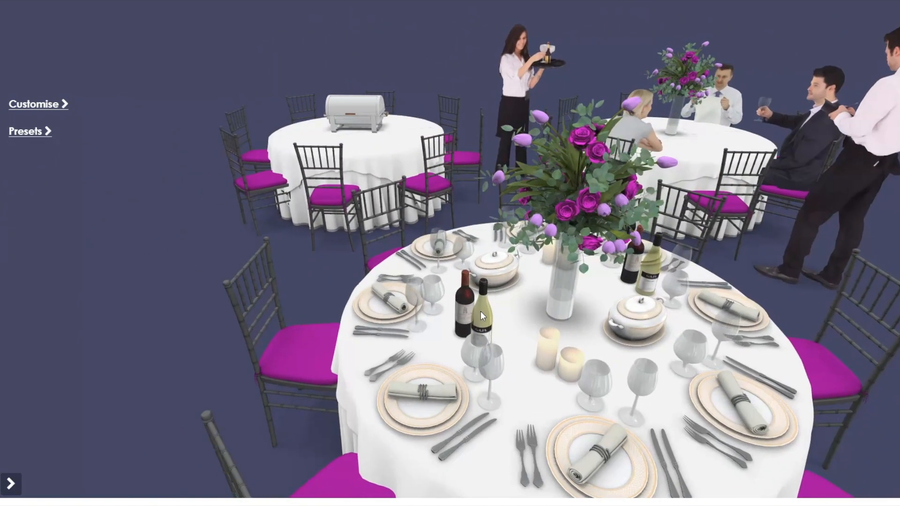
Choose the banquet table with the chafing dish for customising and set its overlay fabric to red
{"action": "left_click", "coordinate": [37, 104]}
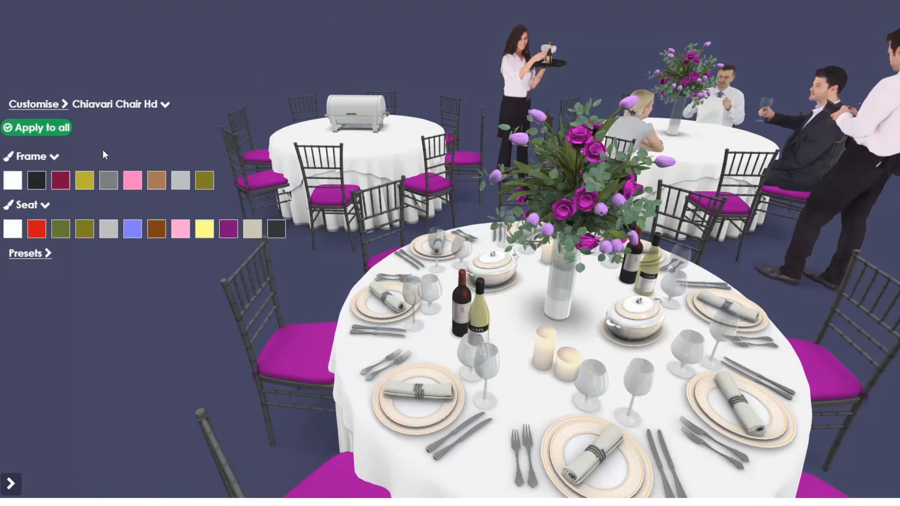
{"action": "left_click", "coordinate": [111, 106]}
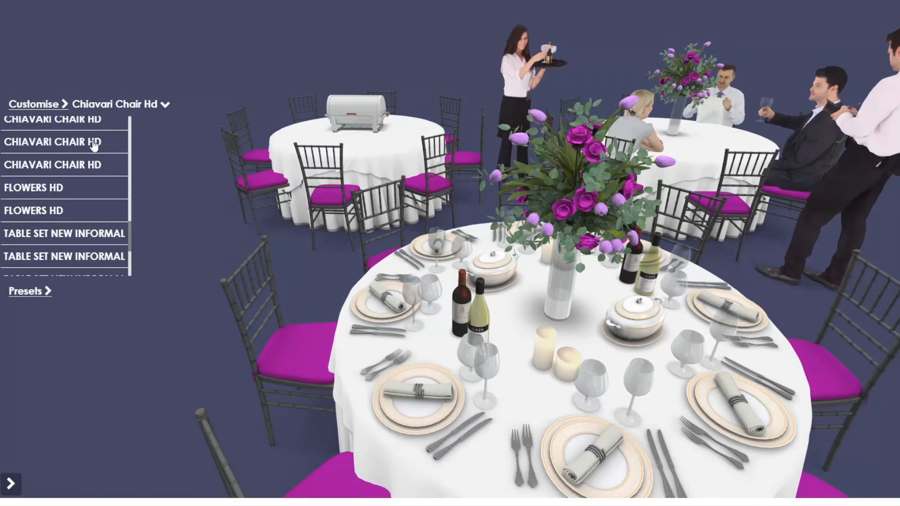
{"action": "left_click", "coordinate": [126, 140]}
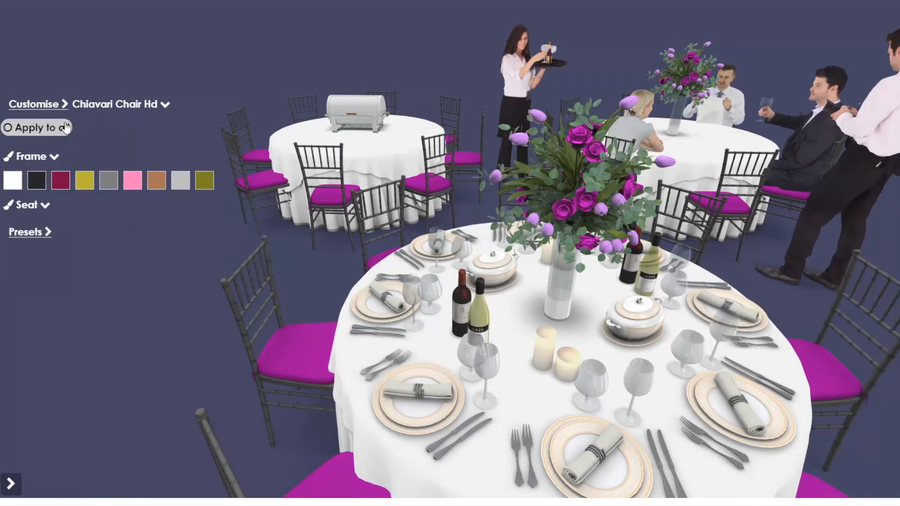
{"action": "left_click", "coordinate": [110, 115]}
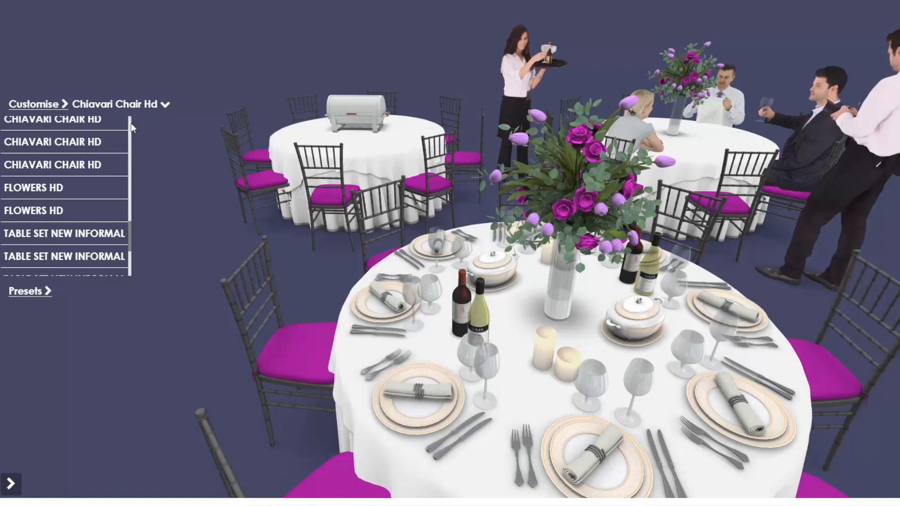
{"action": "scroll", "coordinate": [130, 123], "scroll_direction": "up", "scroll_amount": 5}
{"action": "scroll", "coordinate": [130, 123], "scroll_direction": "down", "scroll_amount": 3}
{"action": "left_click", "coordinate": [84, 152]}
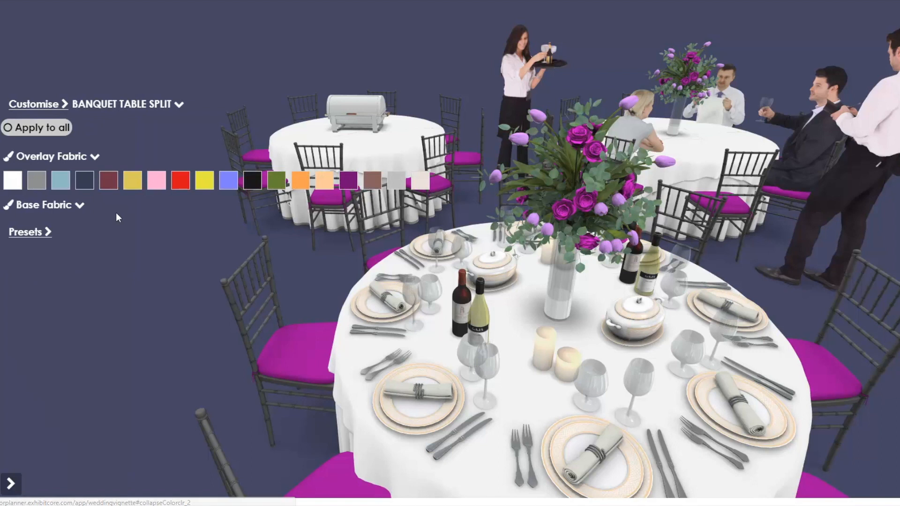
{"action": "left_click", "coordinate": [77, 206]}
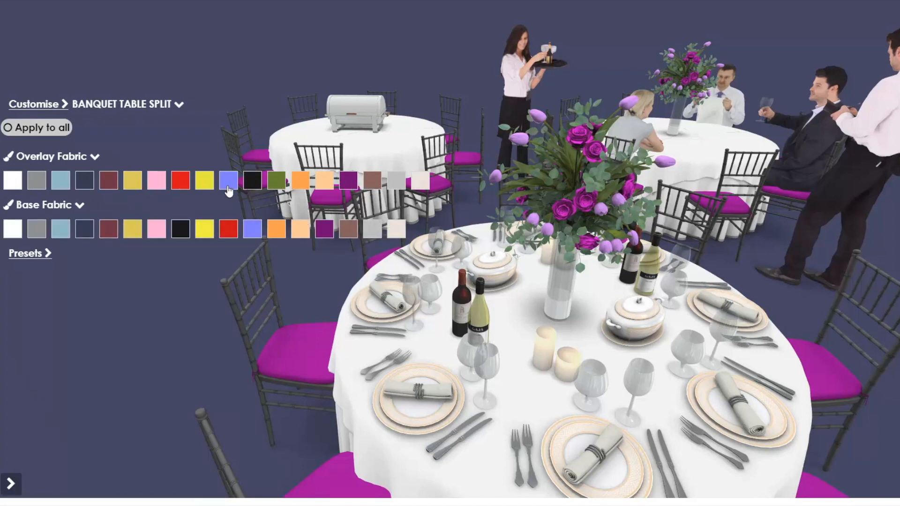
{"action": "left_click", "coordinate": [180, 183]}
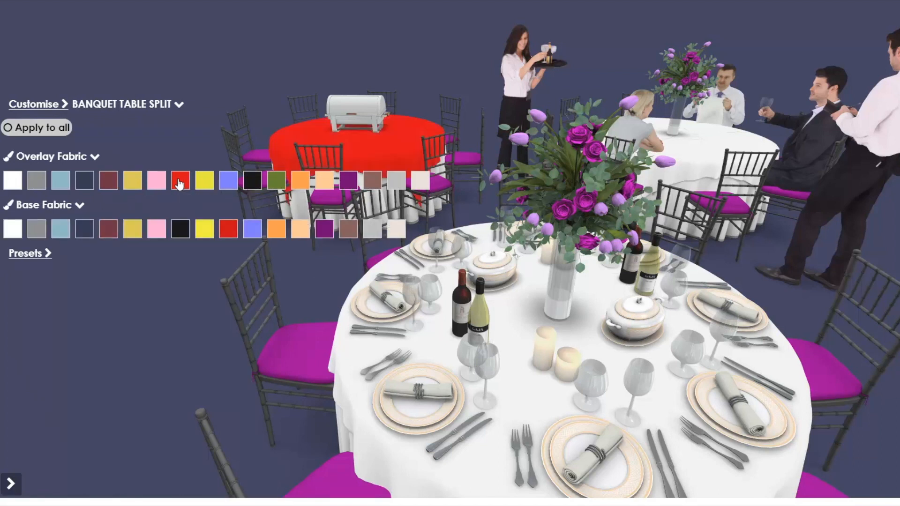
Apply overlay fabric changes to all banquet tables, trying peach, pink and grey
{"action": "left_click", "coordinate": [8, 130]}
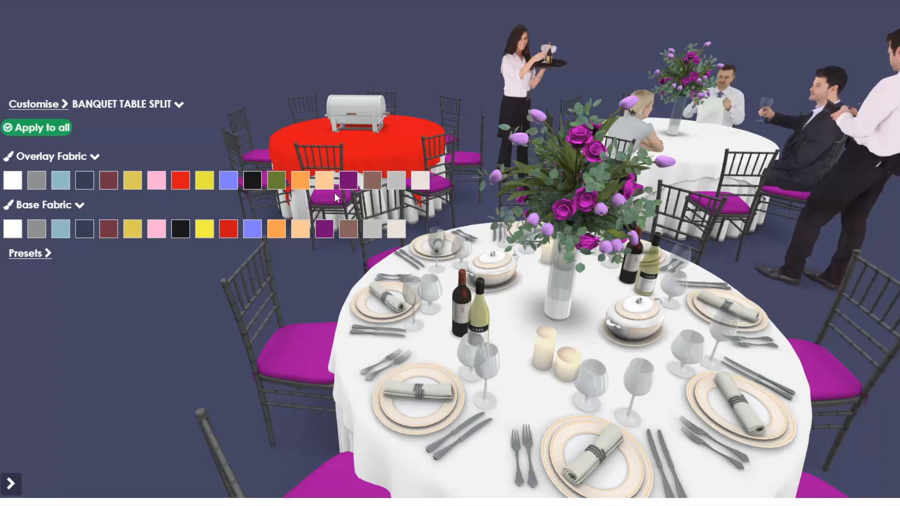
{"action": "left_click", "coordinate": [326, 182]}
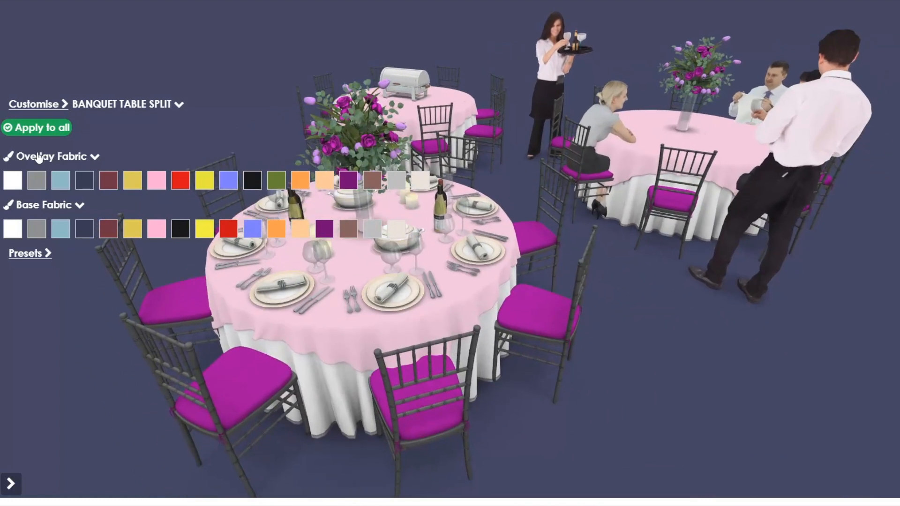
{"action": "left_click", "coordinate": [39, 157]}
{"action": "left_click", "coordinate": [32, 186]}
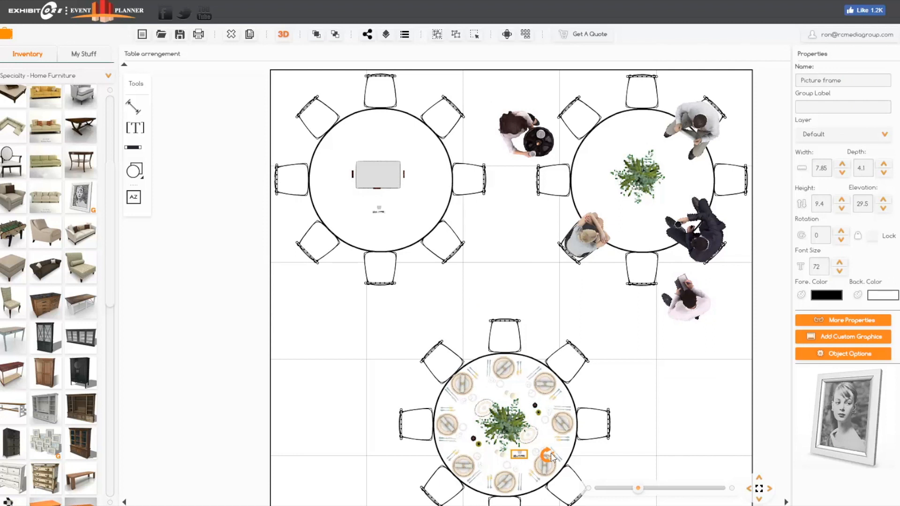
Rotate the picture frame on the fully set table to -35 degrees and select the frame on the chafing dish table
{"action": "left_click_drag", "start_coordinate": [551, 456], "coordinate": [544, 440]}
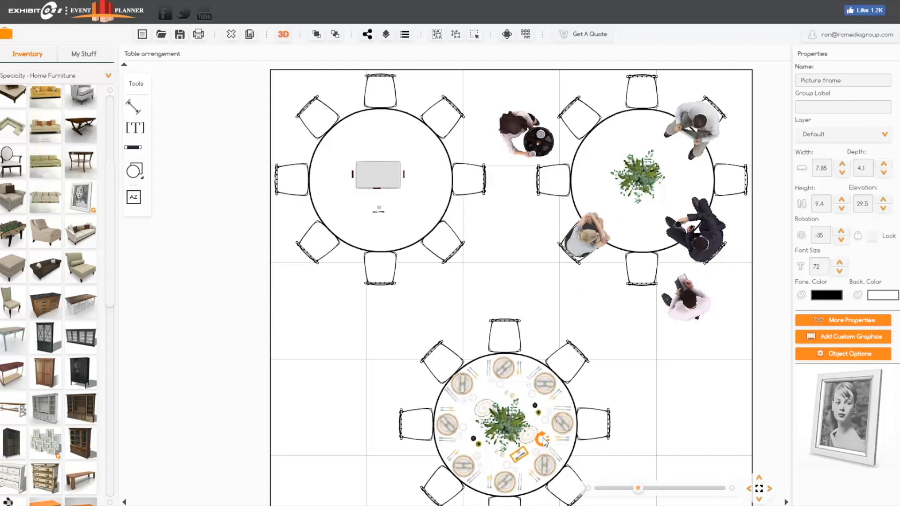
{"action": "left_click", "coordinate": [381, 211]}
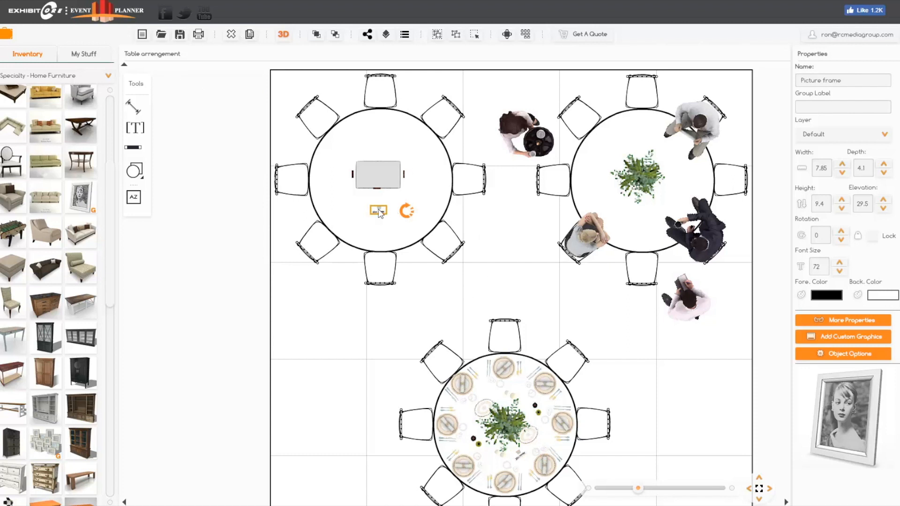
{"action": "left_click", "coordinate": [636, 386]}
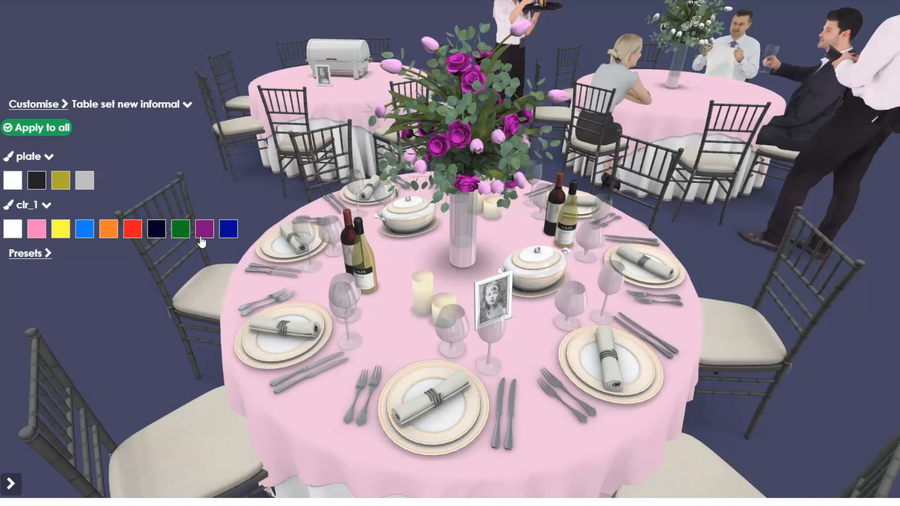
Colour the napkins of all place settings purple, and try black, gold and grey plates before choosing white
{"action": "left_click", "coordinate": [205, 236]}
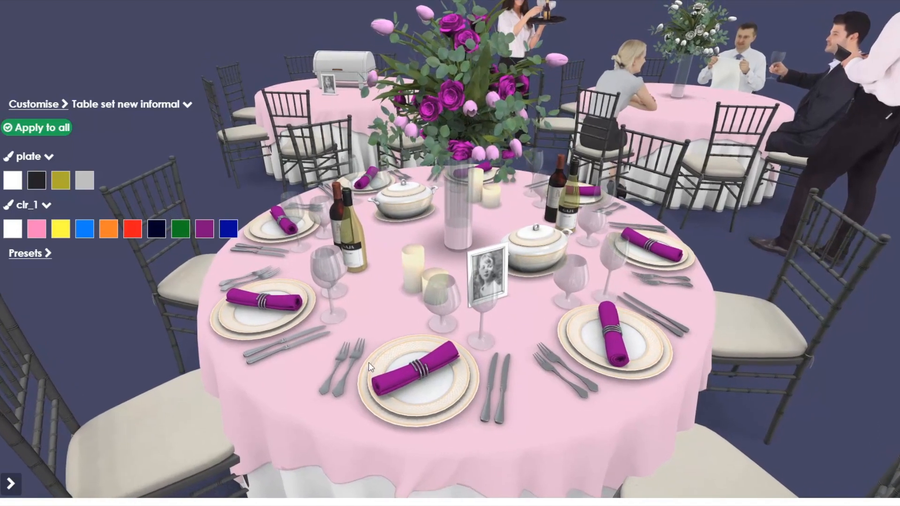
{"action": "left_click", "coordinate": [36, 183]}
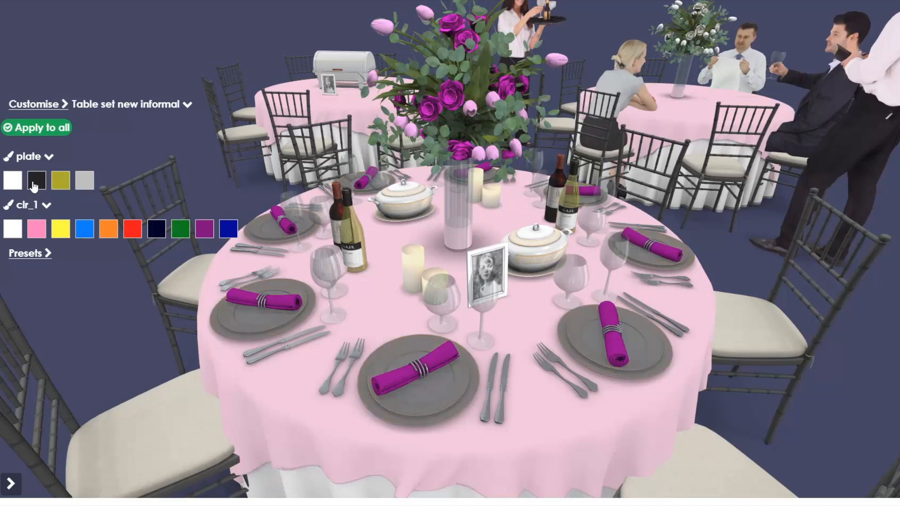
{"action": "left_click", "coordinate": [64, 185]}
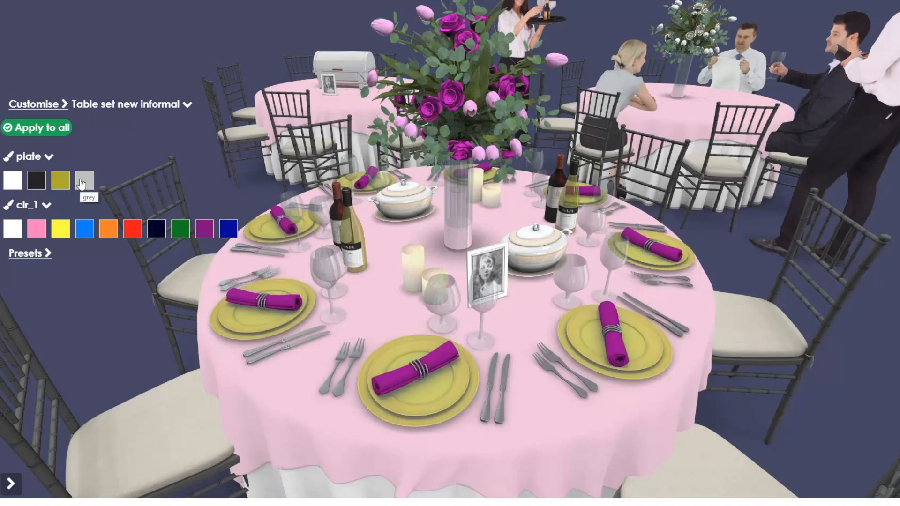
{"action": "left_click", "coordinate": [82, 183]}
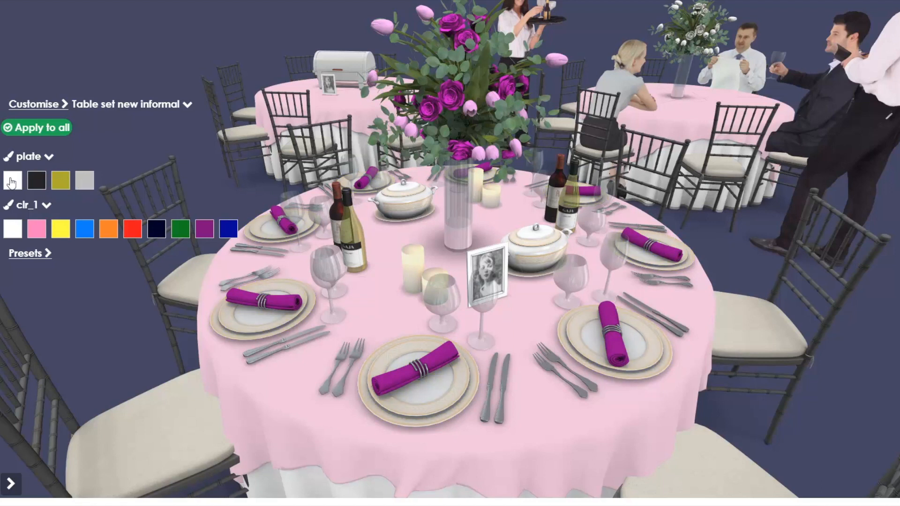
{"action": "left_click", "coordinate": [12, 181]}
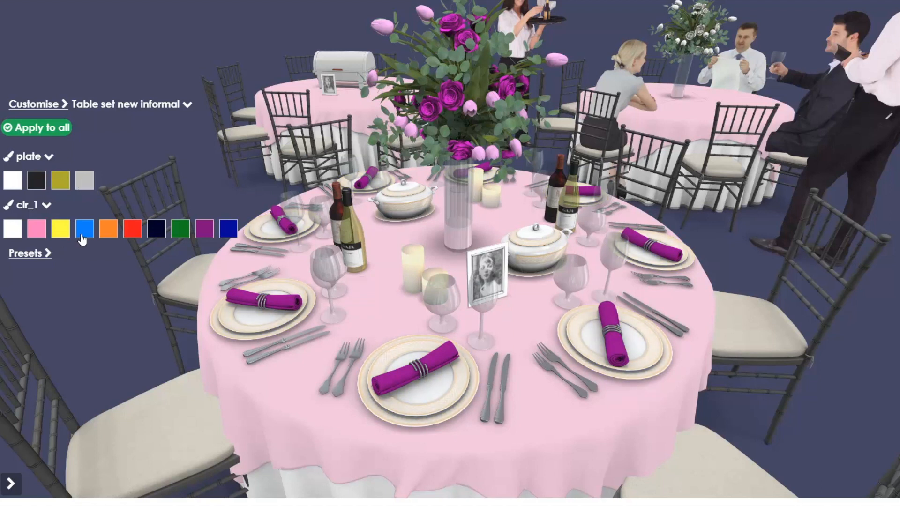
Try pink and orange napkins on all place settings and return them to purple
{"action": "left_click", "coordinate": [36, 231]}
{"action": "mouse_move", "coordinate": [345, 289]}
{"action": "left_mouse_down"}
{"action": "mouse_move", "coordinate": [361, 289]}
{"action": "mouse_move", "coordinate": [345, 288]}
{"action": "left_mouse_up"}
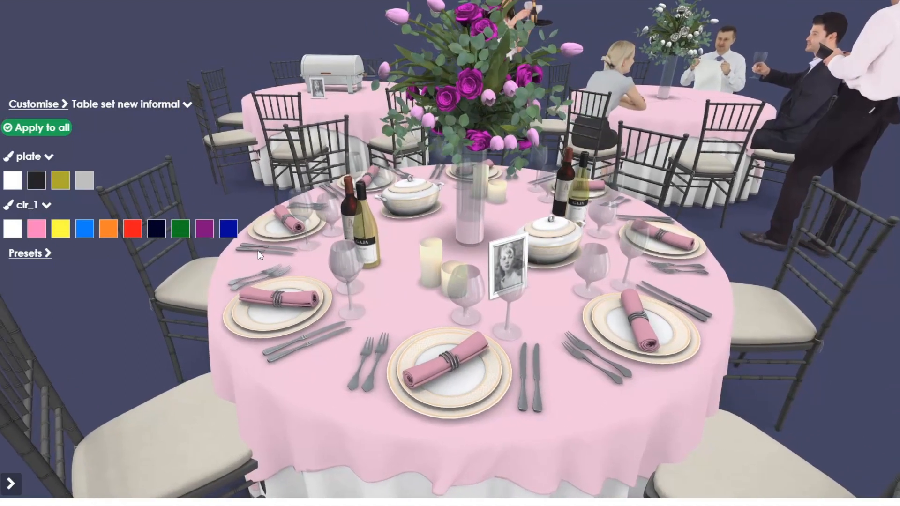
{"action": "left_click", "coordinate": [109, 230]}
{"action": "left_click", "coordinate": [206, 232]}
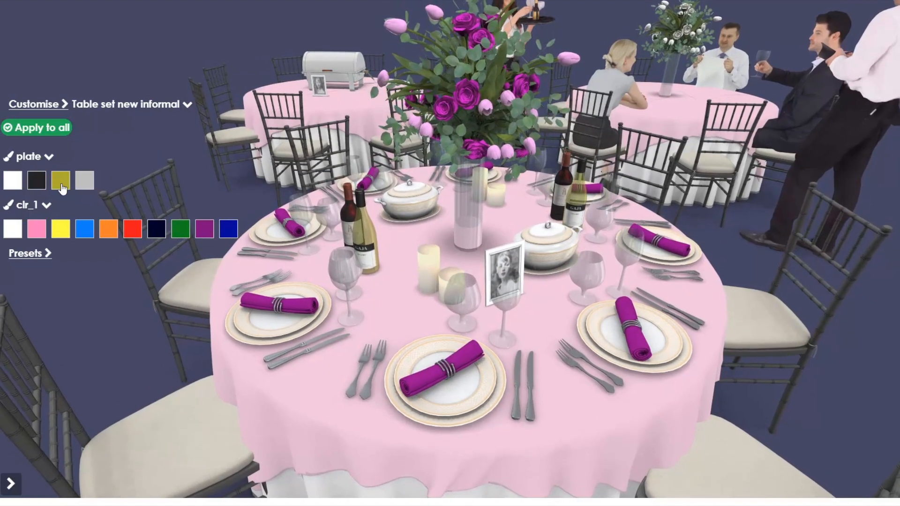
{"action": "left_click", "coordinate": [28, 159]}
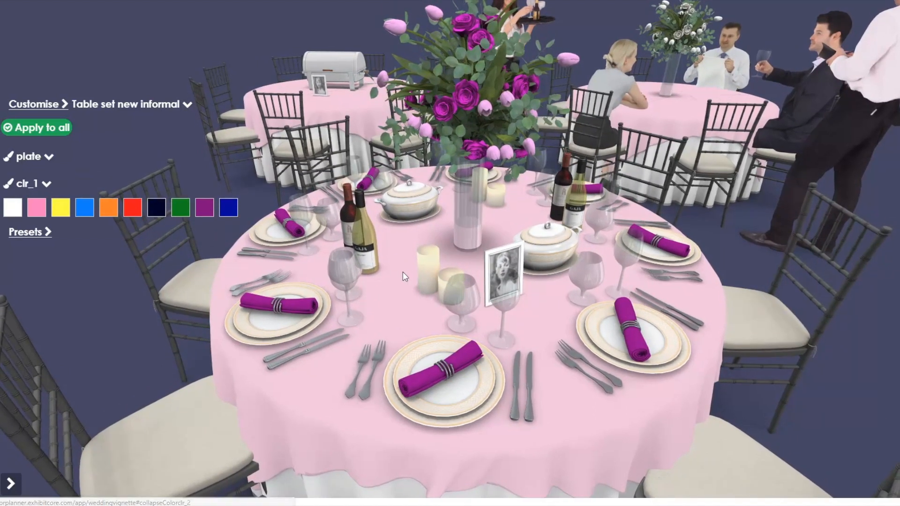
Examine the set table's place settings, centrepiece and framed photo from several angles and up close in 3D
{"action": "left_click_drag", "start_coordinate": [410, 273], "coordinate": [398, 271]}
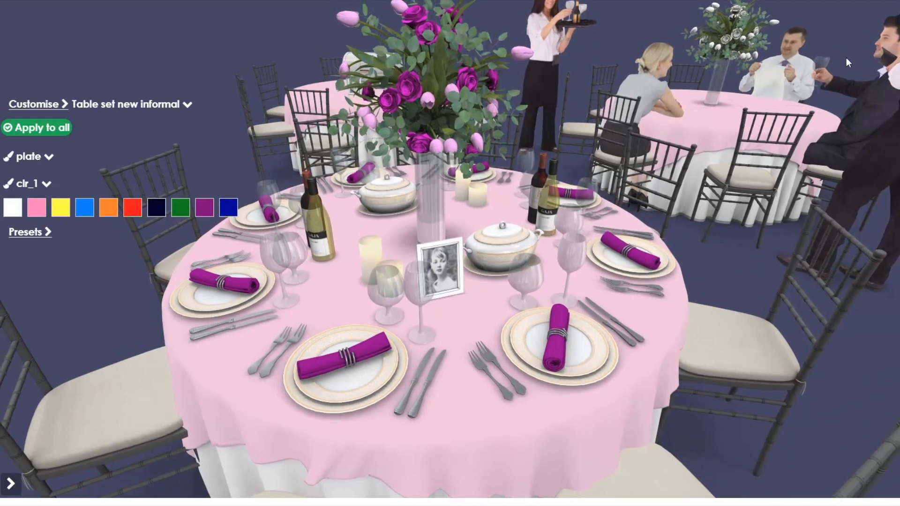
{"action": "left_click_drag", "start_coordinate": [722, 150], "coordinate": [676, 175]}
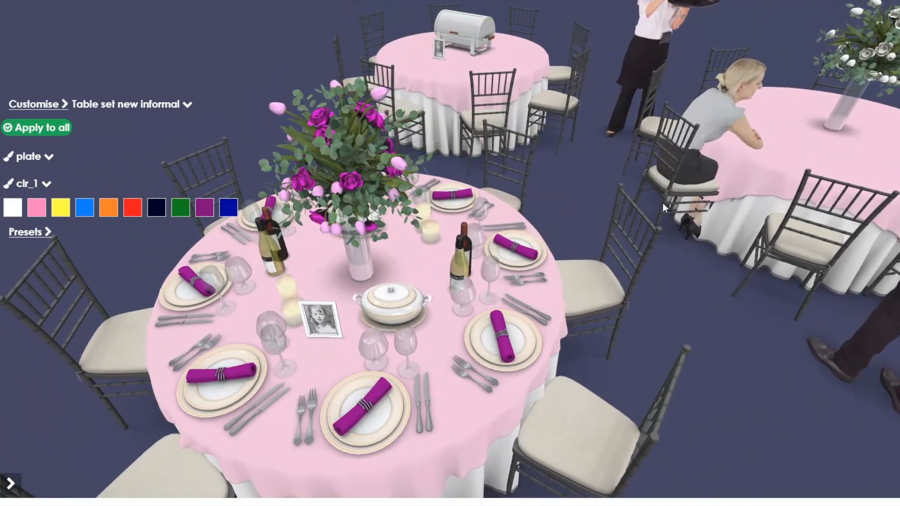
{"action": "left_click_drag", "start_coordinate": [438, 329], "coordinate": [511, 269]}
{"action": "scroll", "coordinate": [492, 283], "scroll_direction": "down", "scroll_amount": 3}
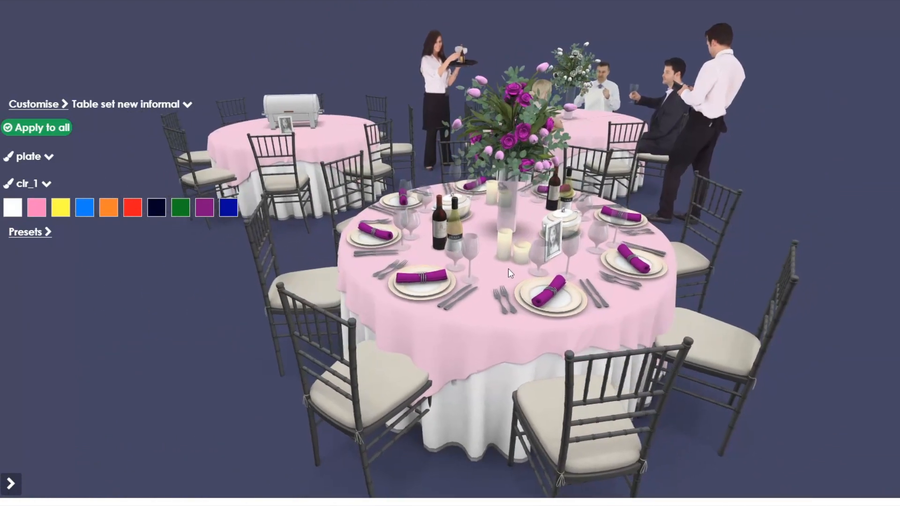
{"action": "left_click", "coordinate": [52, 105]}
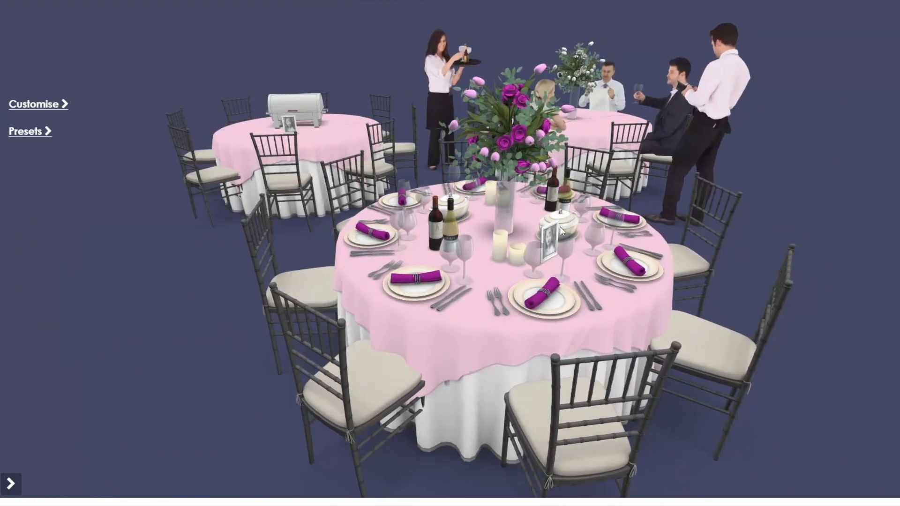
{"action": "left_click_drag", "start_coordinate": [534, 237], "coordinate": [526, 238]}
{"action": "scroll", "coordinate": [474, 270], "scroll_direction": "up", "scroll_amount": 5}
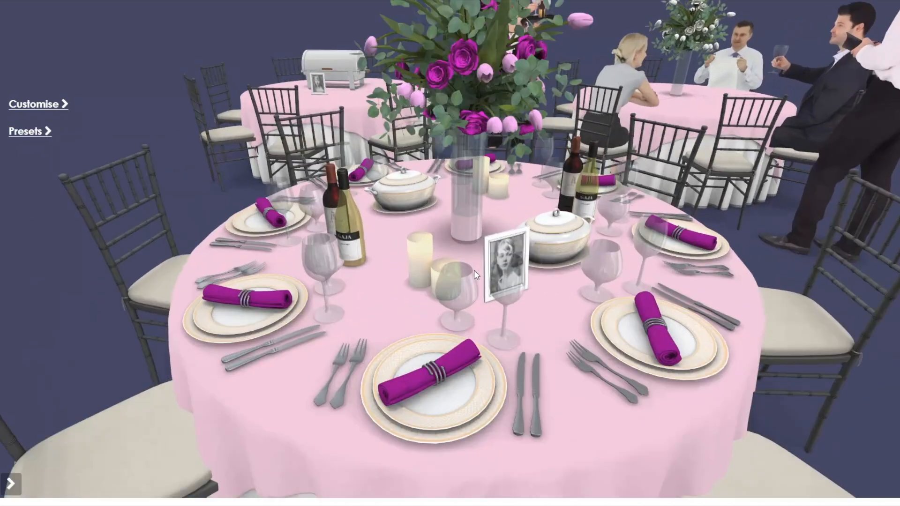
{"action": "left_click_drag", "start_coordinate": [593, 291], "coordinate": [432, 271]}
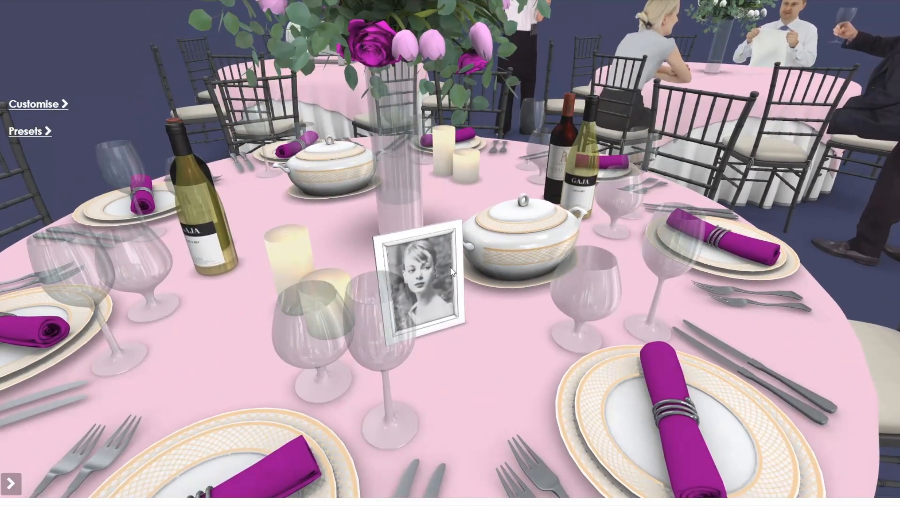
{"action": "left_click_drag", "start_coordinate": [410, 284], "coordinate": [462, 278]}
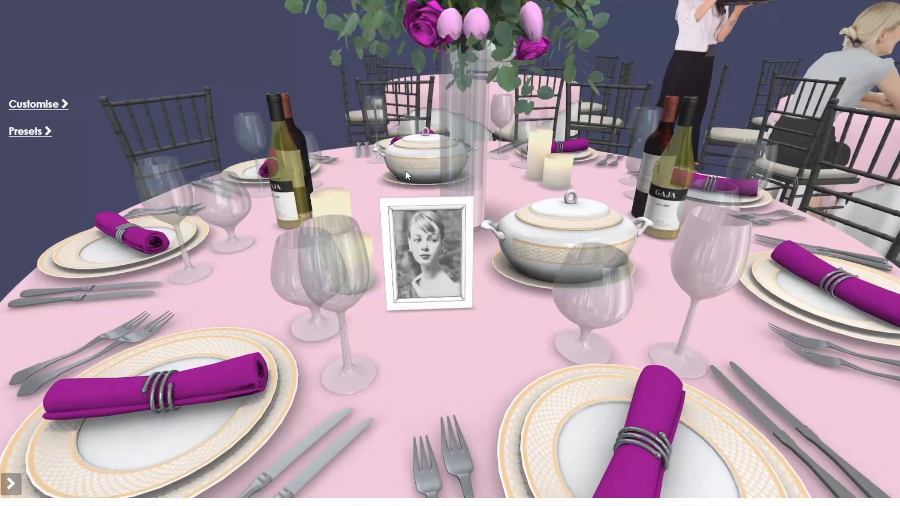
{"action": "right_click_drag", "start_coordinate": [319, 161], "coordinate": [324, 163]}
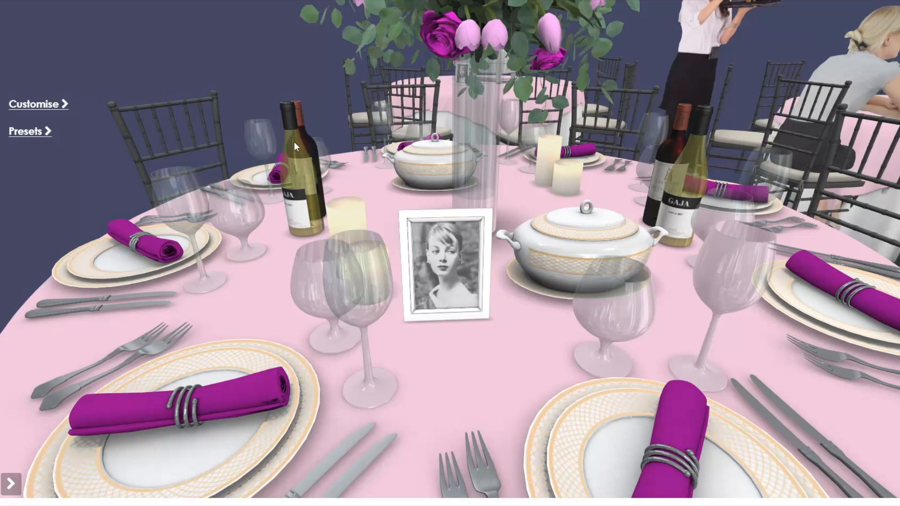
Choose the set table's picture frame for customising and load the floral Table 12 card image for it
{"action": "left_click", "coordinate": [40, 105]}
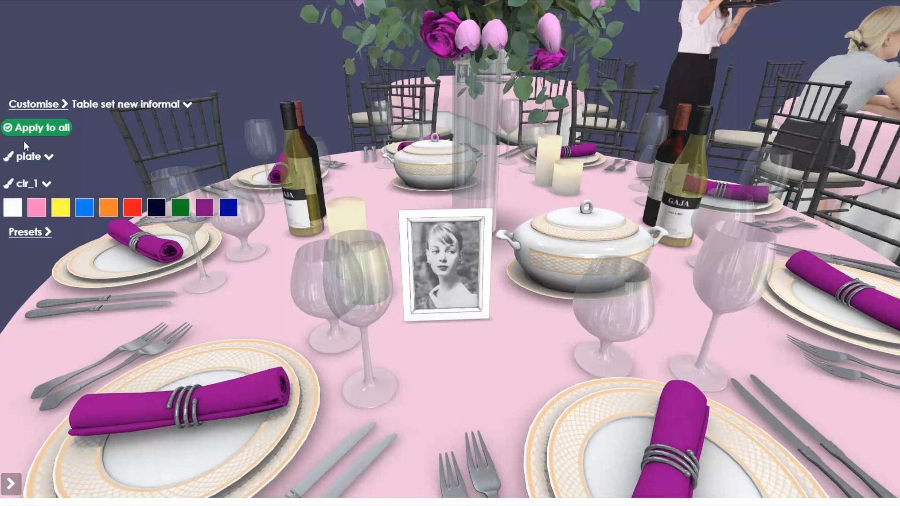
{"action": "left_click", "coordinate": [131, 106]}
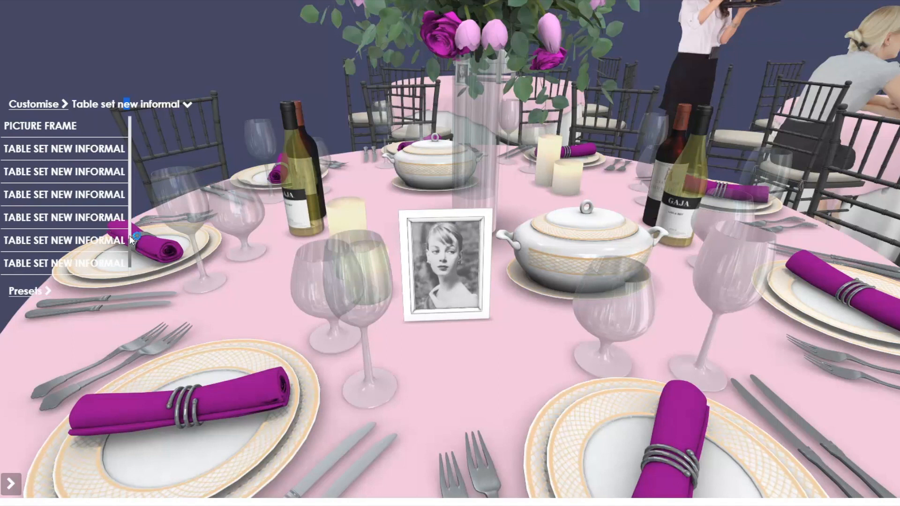
{"action": "scroll", "coordinate": [131, 241], "scroll_direction": "up", "scroll_amount": 3}
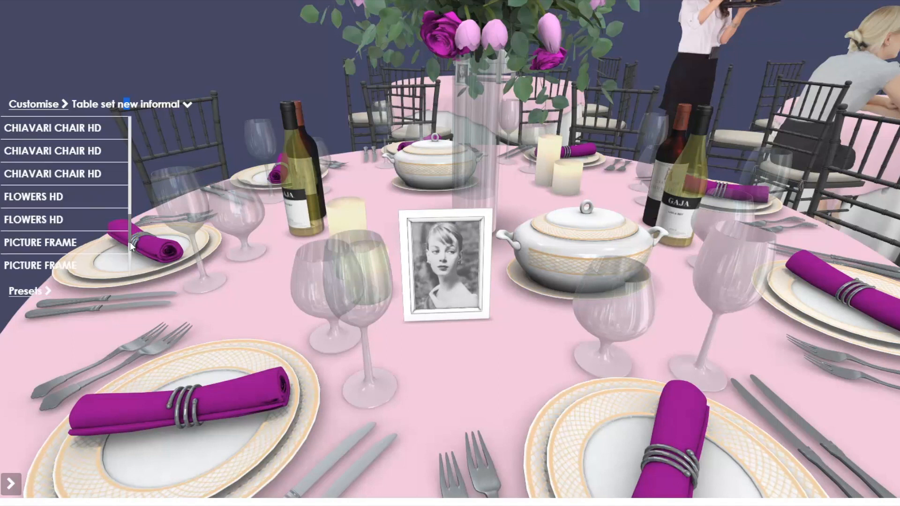
{"action": "scroll", "coordinate": [131, 243], "scroll_direction": "down", "scroll_amount": 3}
{"action": "scroll", "coordinate": [133, 246], "scroll_direction": "up", "scroll_amount": 2}
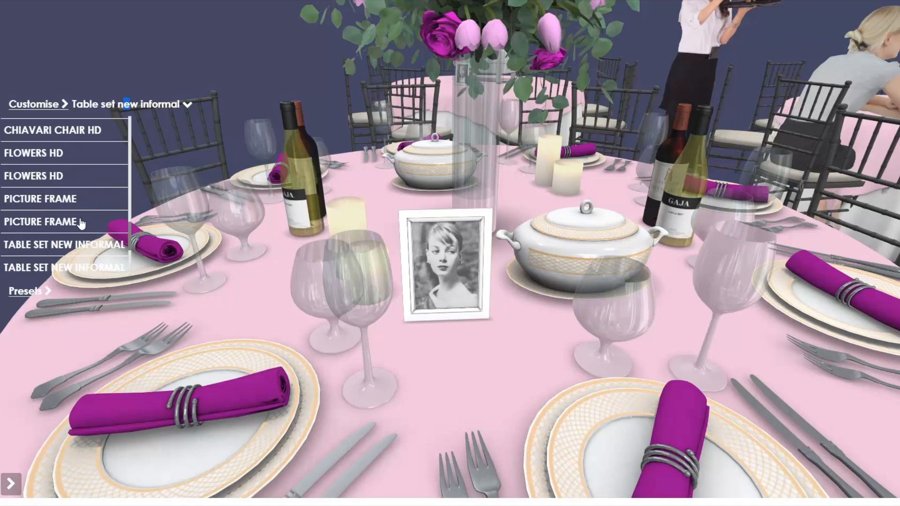
{"action": "left_click", "coordinate": [69, 206]}
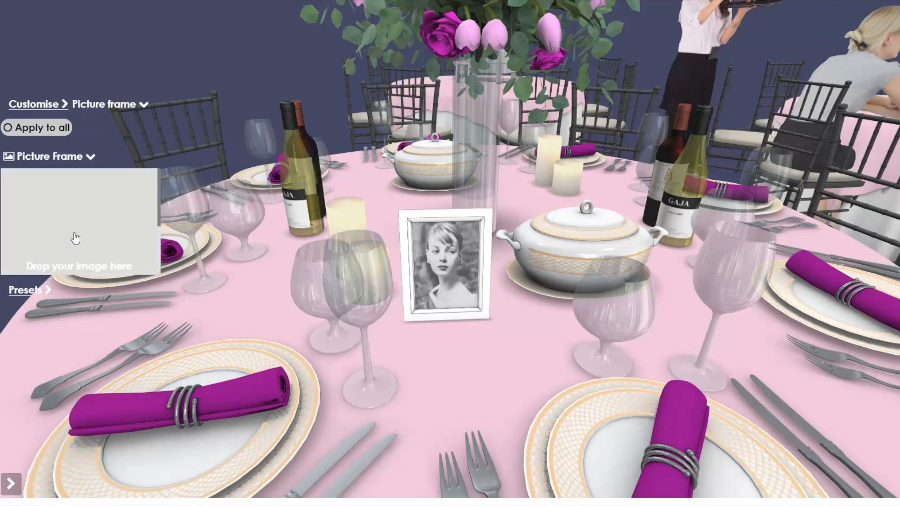
{"action": "left_click", "coordinate": [69, 220]}
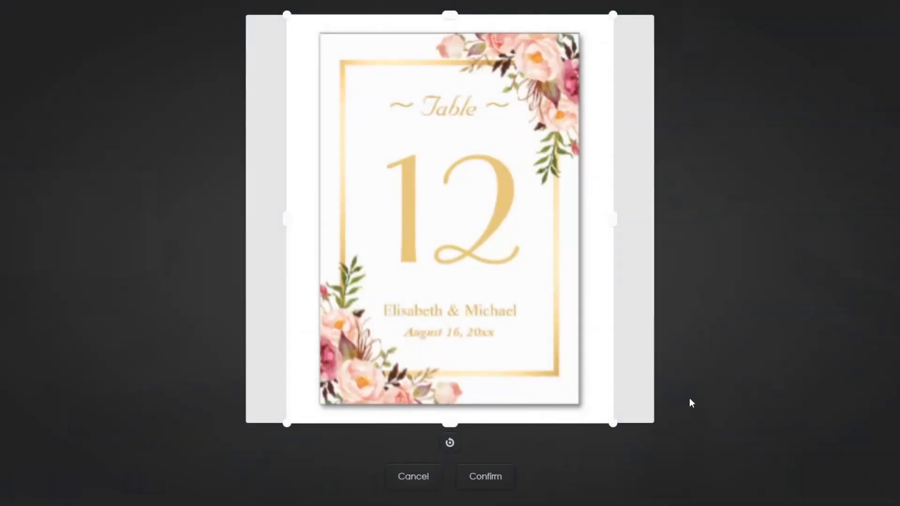
Crop the Table 12 image to the card's side edges and apply it to the picture frame
{"action": "left_click_drag", "start_coordinate": [615, 425], "coordinate": [595, 402]}
{"action": "left_click_drag", "start_coordinate": [287, 7], "coordinate": [302, 41]}
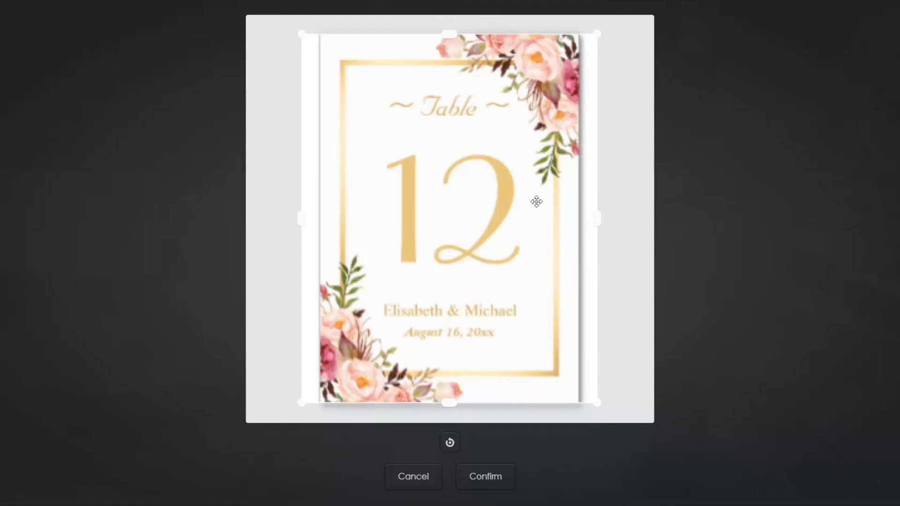
{"action": "left_click_drag", "start_coordinate": [602, 219], "coordinate": [578, 206]}
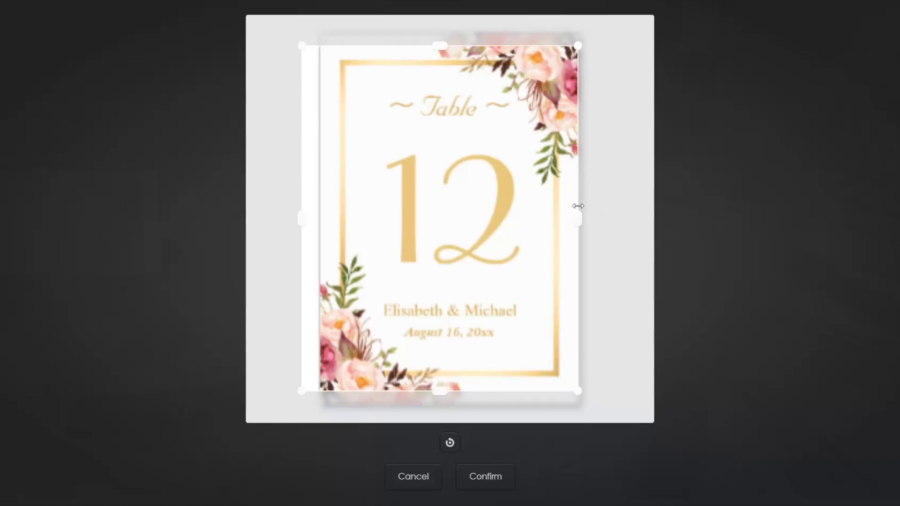
{"action": "left_click_drag", "start_coordinate": [294, 217], "coordinate": [323, 239]}
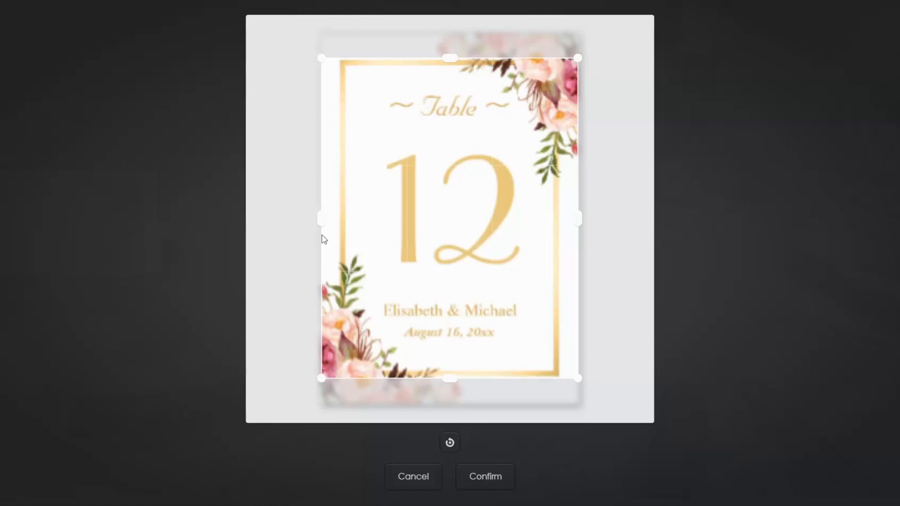
{"action": "left_click", "coordinate": [486, 477]}
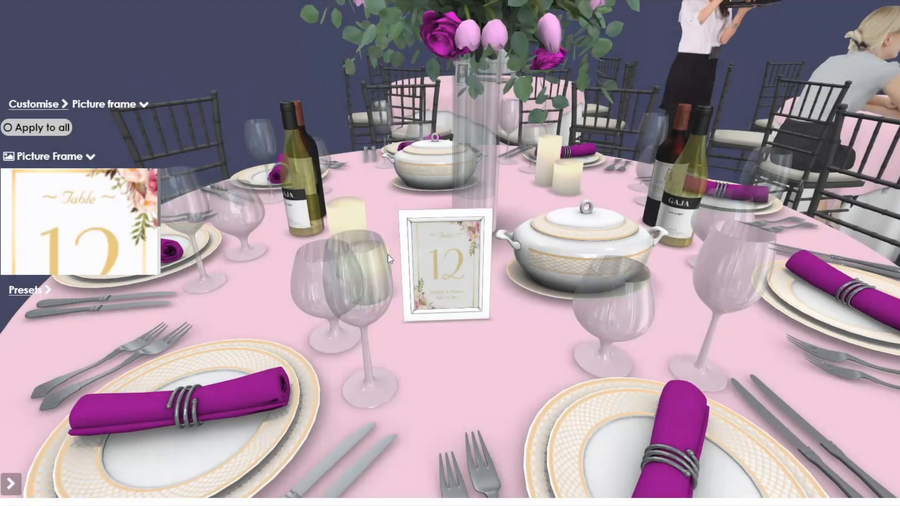
{"action": "left_click_drag", "start_coordinate": [453, 276], "coordinate": [433, 196]}
{"action": "left_click_drag", "start_coordinate": [471, 279], "coordinate": [479, 281]}
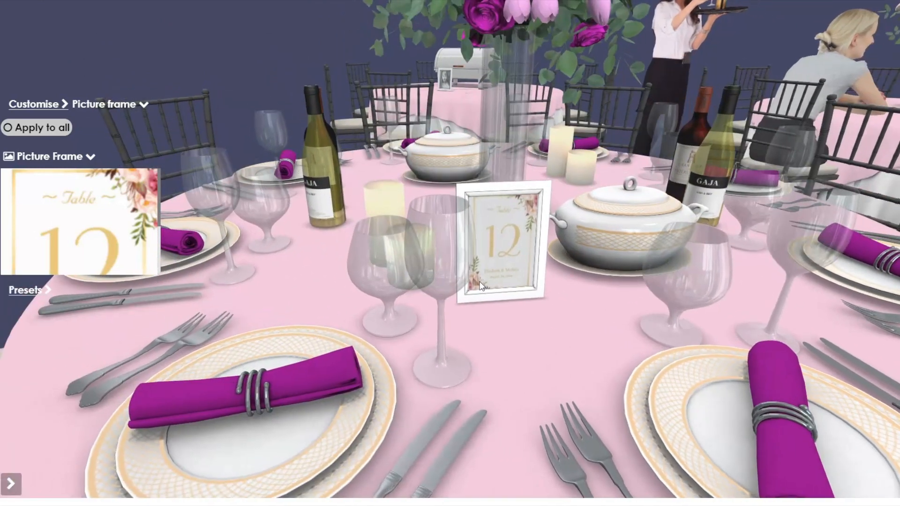
Choose the picture frame beside the chafing dish on the unset table for customising
{"action": "scroll", "coordinate": [309, 150], "scroll_direction": "down", "scroll_amount": 5}
{"action": "left_click_drag", "start_coordinate": [309, 150], "coordinate": [446, 164]}
{"action": "right_click_drag", "start_coordinate": [258, 136], "coordinate": [516, 235]}
{"action": "scroll", "coordinate": [297, 146], "scroll_direction": "up", "scroll_amount": 5}
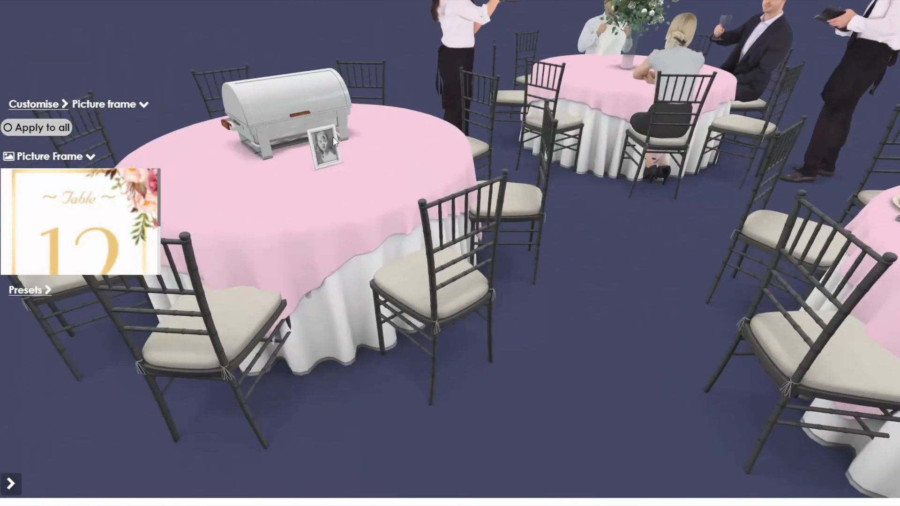
{"action": "right_click_drag", "start_coordinate": [334, 133], "coordinate": [509, 310]}
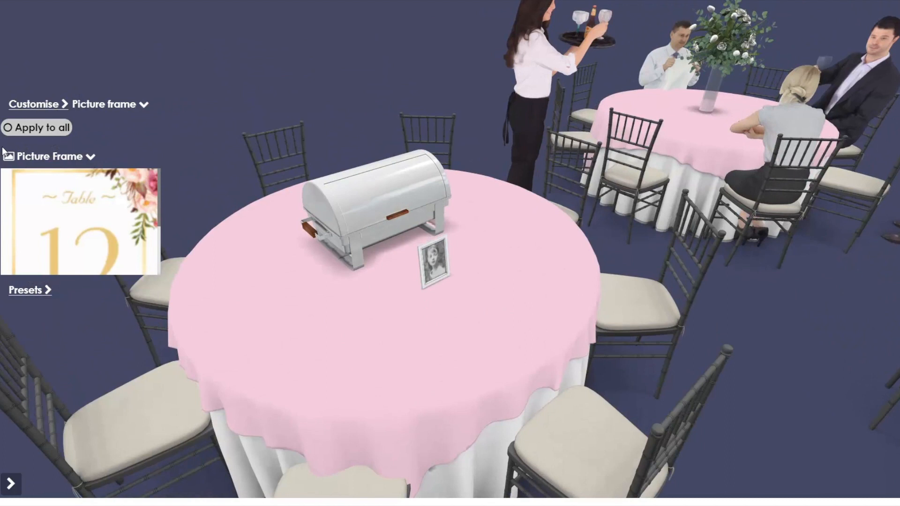
{"action": "left_click", "coordinate": [49, 162]}
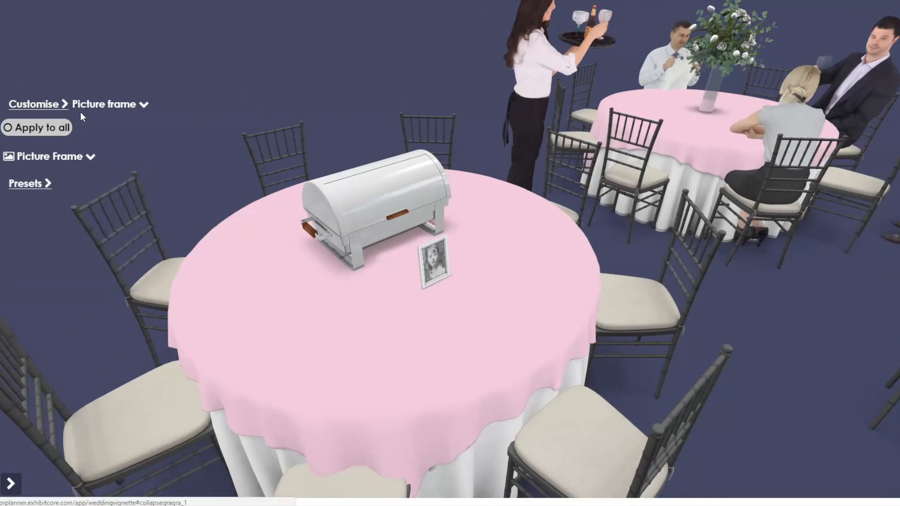
{"action": "left_click", "coordinate": [104, 106]}
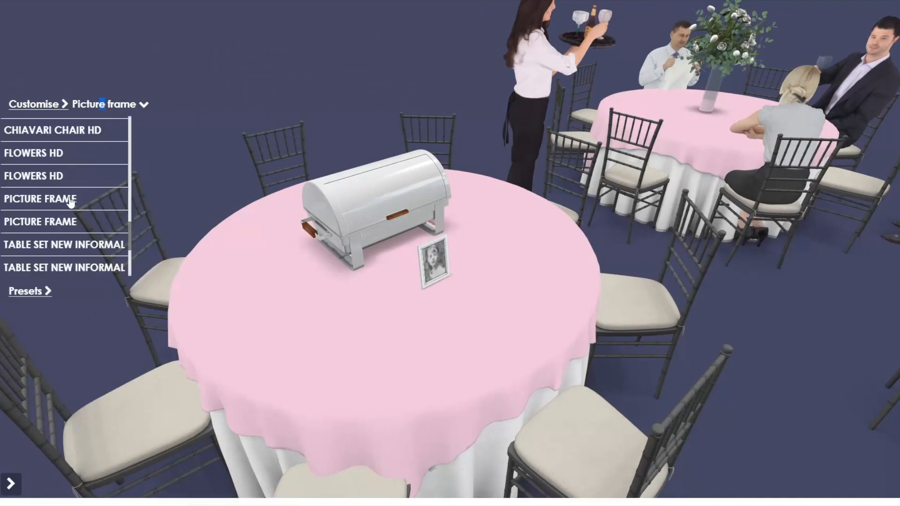
{"action": "left_click", "coordinate": [52, 224]}
Load the image brianna-floral-wedding-table-numbers-2 from the Pictures folder for this picture frame
{"action": "left_click", "coordinate": [78, 228]}
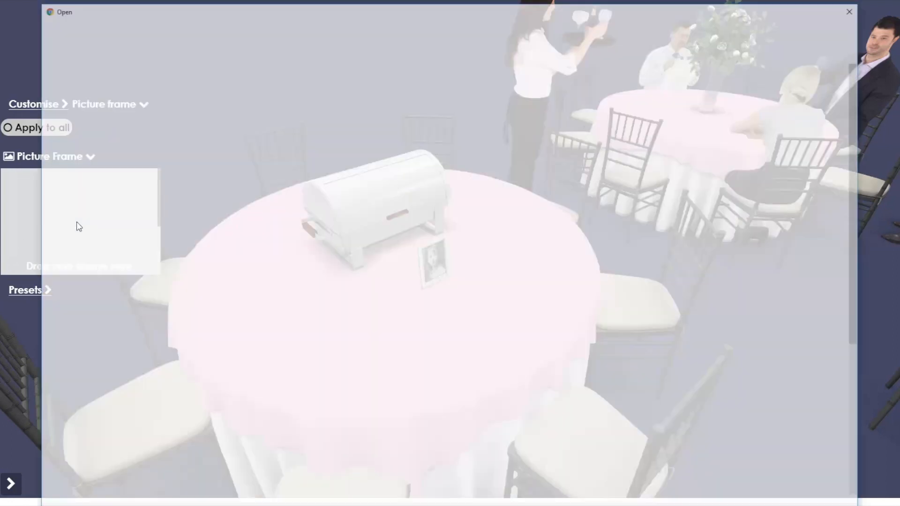
{"action": "scroll", "coordinate": [856, 292], "scroll_direction": "down", "scroll_amount": 3}
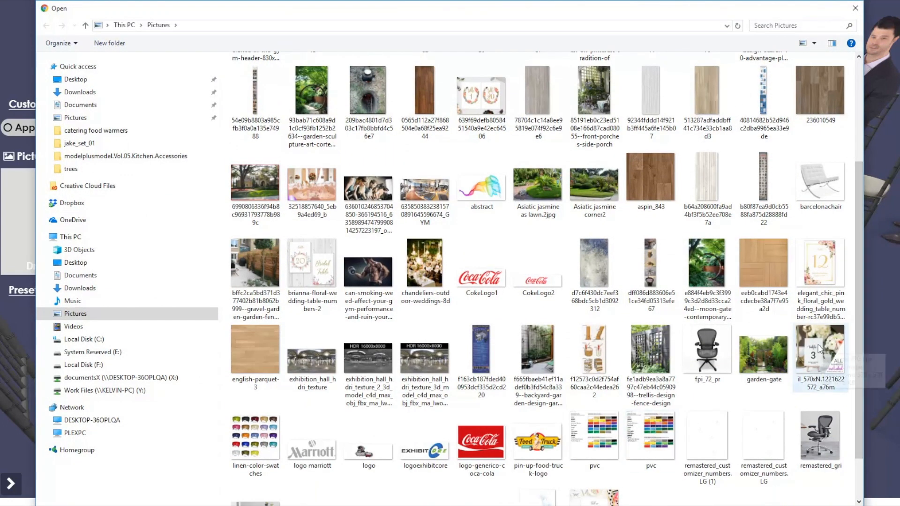
{"action": "left_click", "coordinate": [841, 371]}
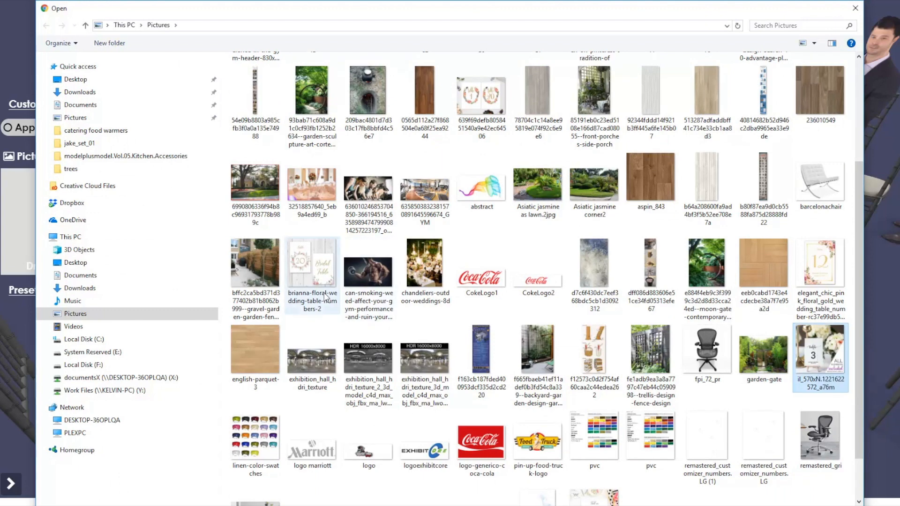
{"action": "double_click", "coordinate": [298, 265]}
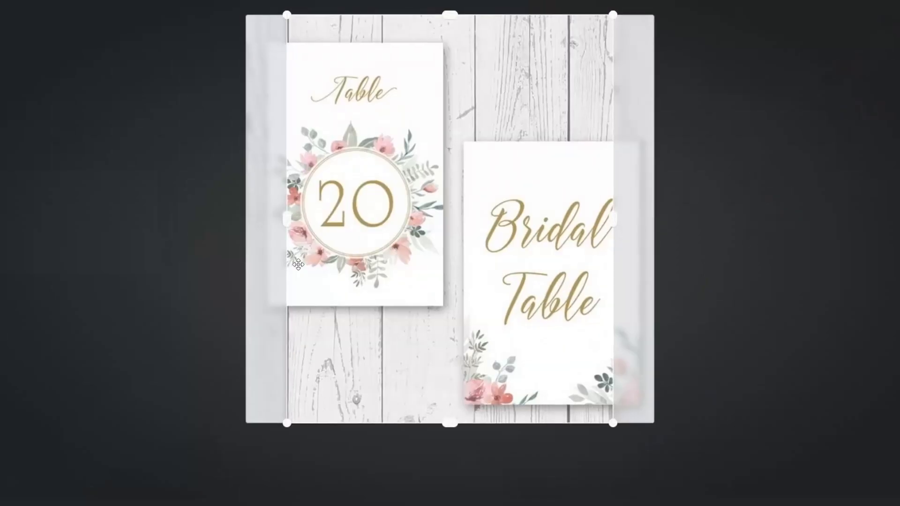
Crop the image to the floral Table 20 card, leaving out the Bridal Table card, and apply it to the frame
{"action": "left_click_drag", "start_coordinate": [424, 164], "coordinate": [405, 174]}
{"action": "left_click_drag", "start_coordinate": [597, 425], "coordinate": [504, 379]}
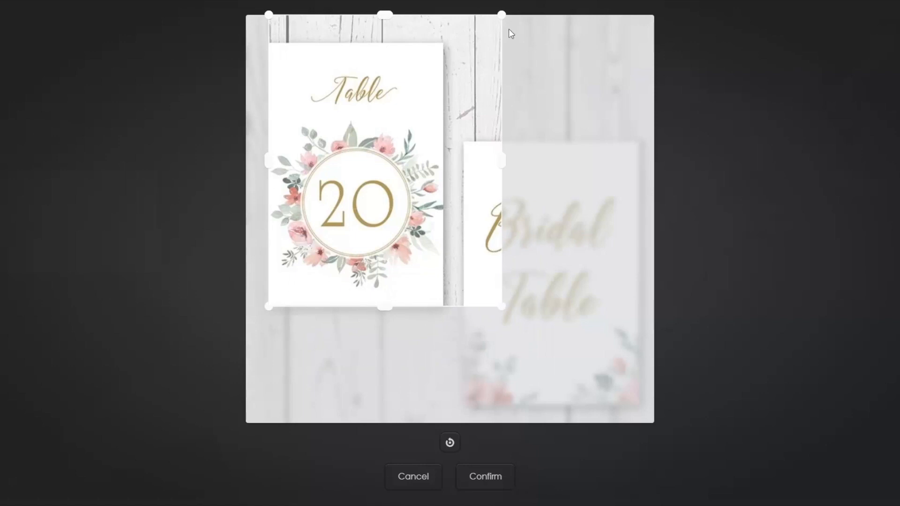
{"action": "left_click_drag", "start_coordinate": [496, 14], "coordinate": [460, 32]}
{"action": "left_click_drag", "start_coordinate": [412, 126], "coordinate": [411, 110]}
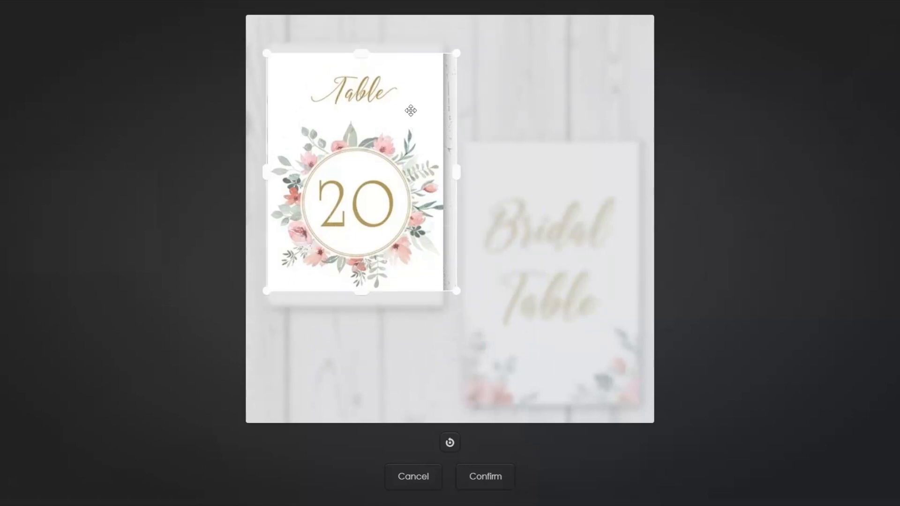
{"action": "left_click_drag", "start_coordinate": [455, 178], "coordinate": [440, 173]}
{"action": "left_click_drag", "start_coordinate": [372, 135], "coordinate": [373, 135]}
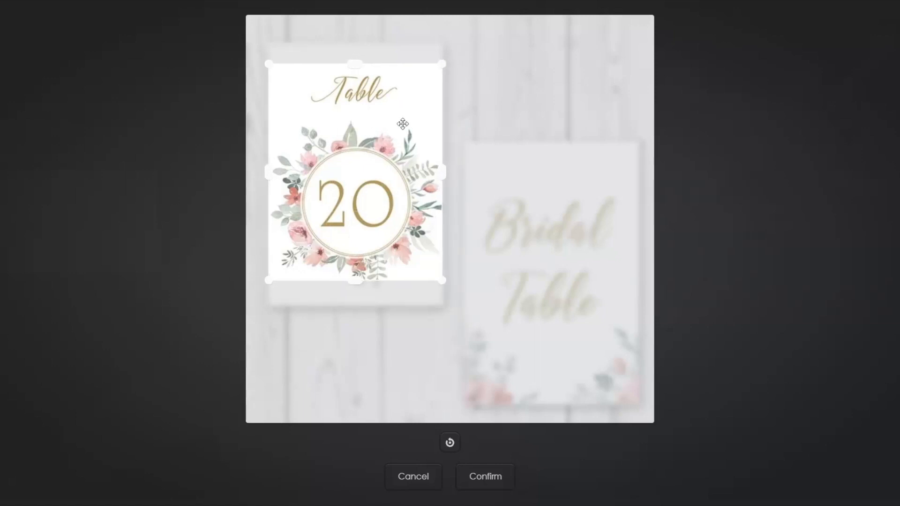
{"action": "left_click", "coordinate": [492, 481]}
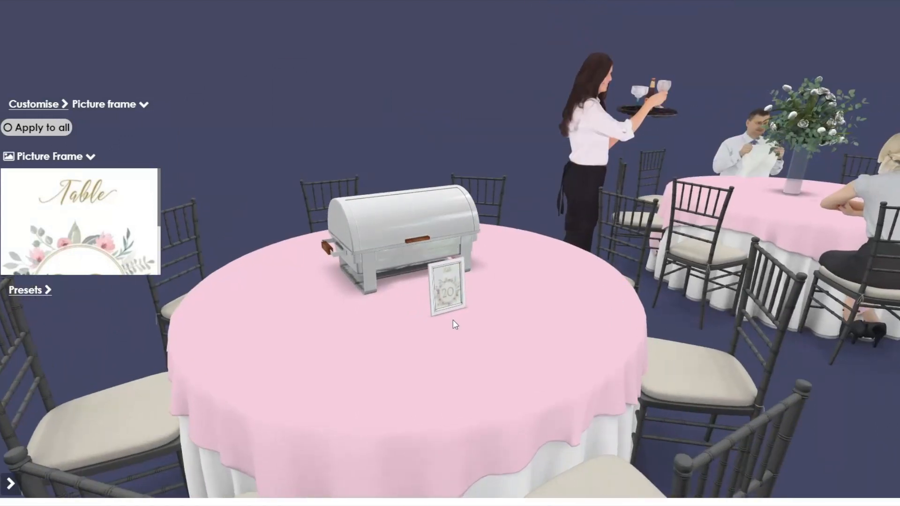
Examine the Table 20 frame in front of the chafing dish up close and collapse the customising options
{"action": "scroll", "coordinate": [453, 320], "scroll_direction": "up", "scroll_amount": 5}
{"action": "left_click_drag", "start_coordinate": [510, 386], "coordinate": [490, 363]}
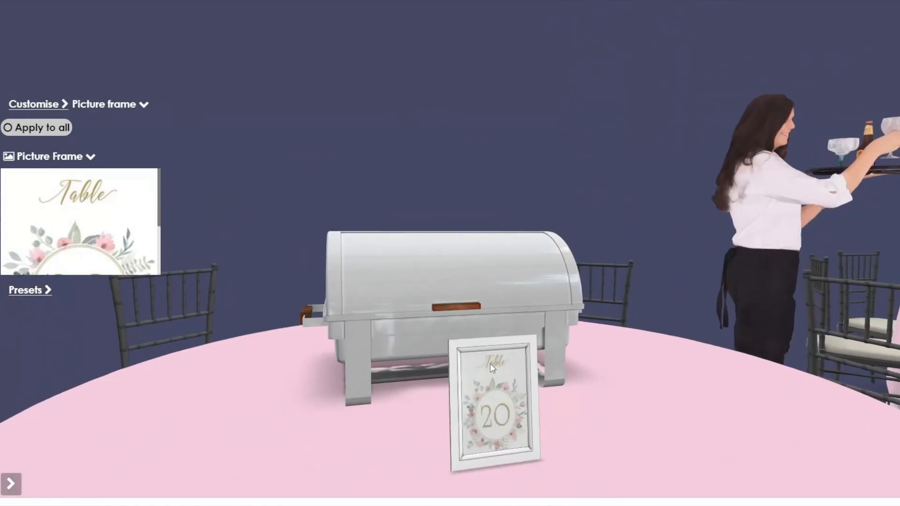
{"action": "right_click_drag", "start_coordinate": [491, 364], "coordinate": [495, 300]}
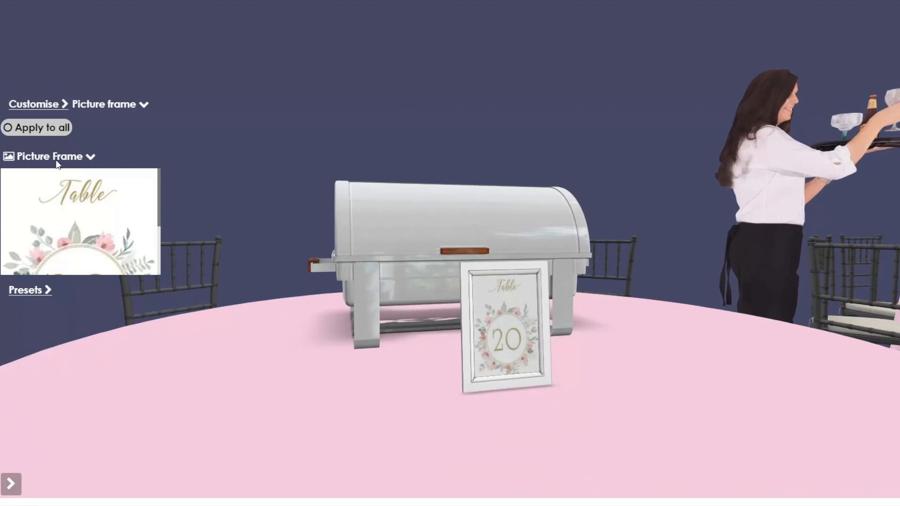
{"action": "left_click", "coordinate": [56, 160]}
{"action": "left_click", "coordinate": [49, 105]}
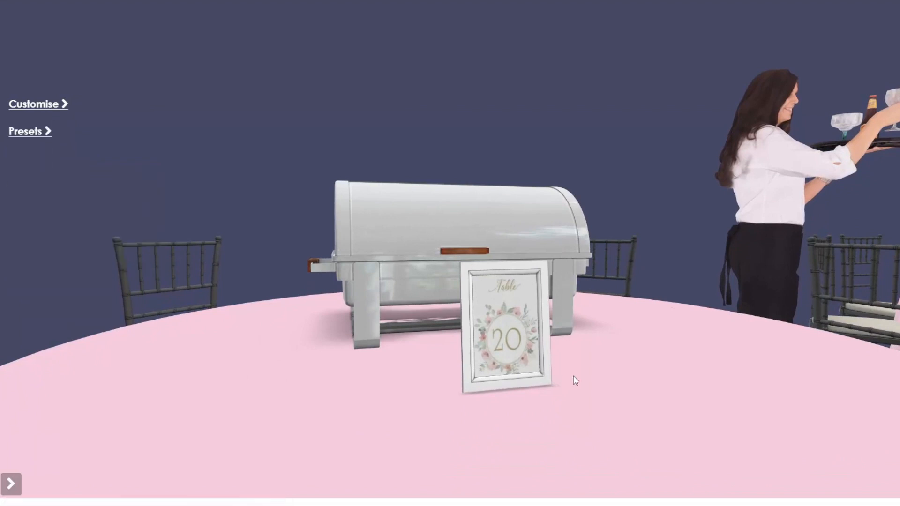
Examine the finished layout in 3D from several angles, from the chafing dish table to the fully set table
{"action": "scroll", "coordinate": [582, 380], "scroll_direction": "down", "scroll_amount": 6}
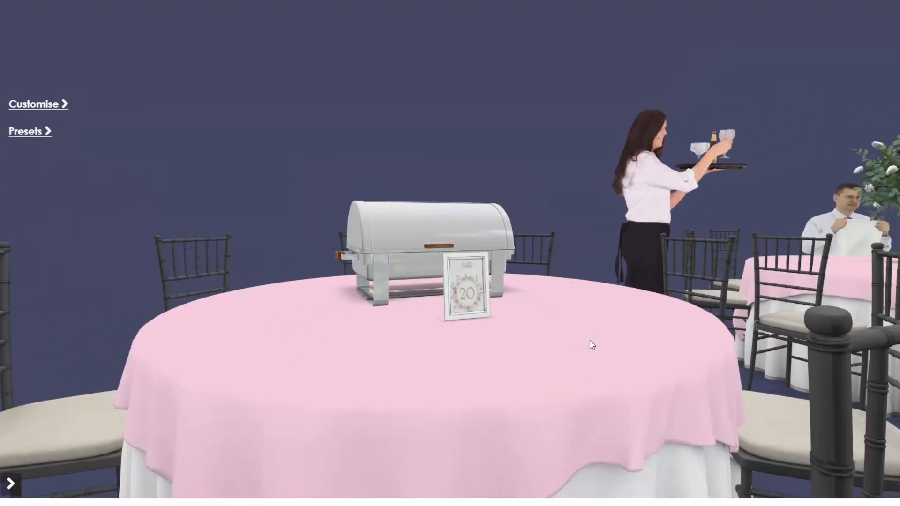
{"action": "scroll", "coordinate": [589, 340], "scroll_direction": "down", "scroll_amount": 5}
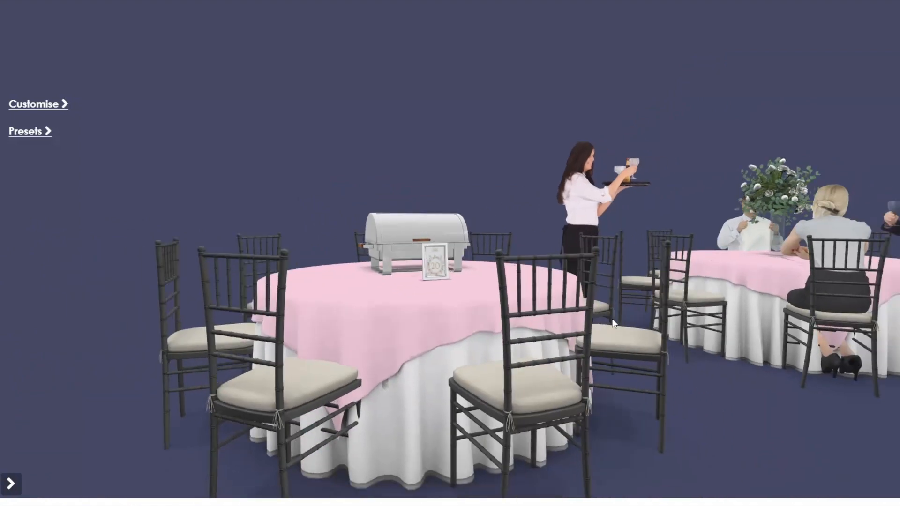
{"action": "right_click_drag", "start_coordinate": [612, 319], "coordinate": [485, 255]}
{"action": "left_click_drag", "start_coordinate": [485, 255], "coordinate": [464, 286]}
{"action": "right_click_drag", "start_coordinate": [668, 332], "coordinate": [520, 238]}
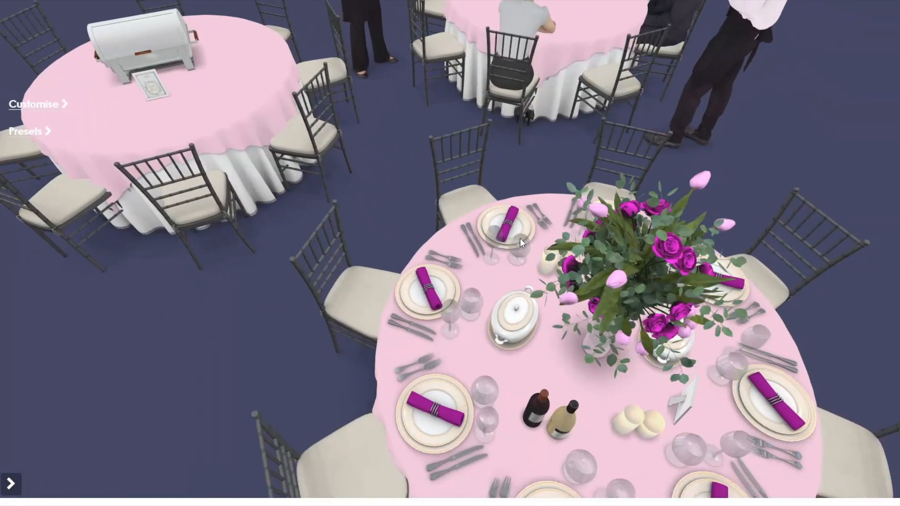
{"action": "scroll", "coordinate": [470, 285], "scroll_direction": "up", "scroll_amount": 6}
{"action": "scroll", "coordinate": [473, 285], "scroll_direction": "down", "scroll_amount": 4}
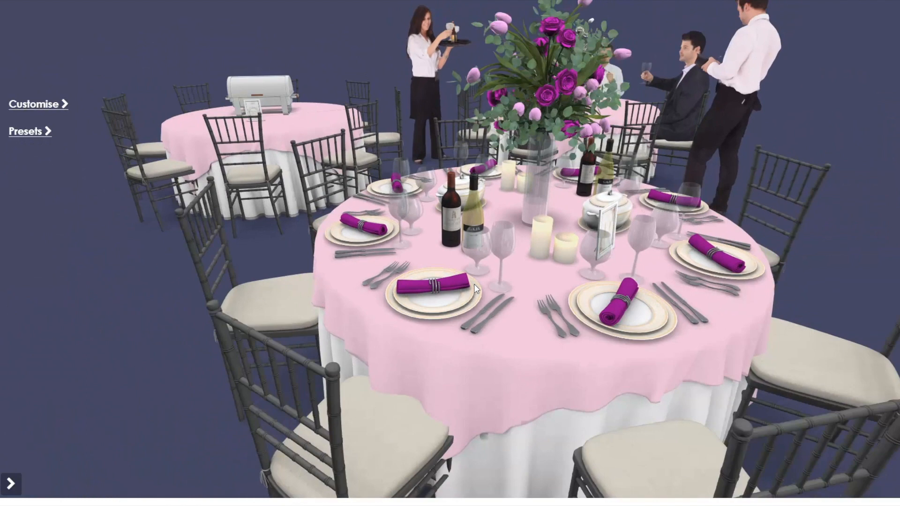
{"action": "scroll", "coordinate": [474, 285], "scroll_direction": "down", "scroll_amount": 3}
{"action": "left_click_drag", "start_coordinate": [546, 290], "coordinate": [519, 289]}
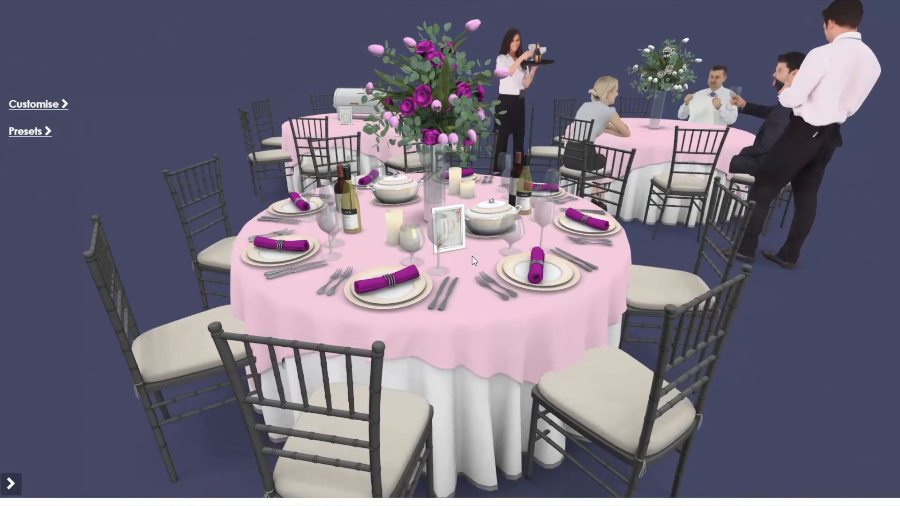
{"action": "left_click_drag", "start_coordinate": [530, 250], "coordinate": [487, 247]}
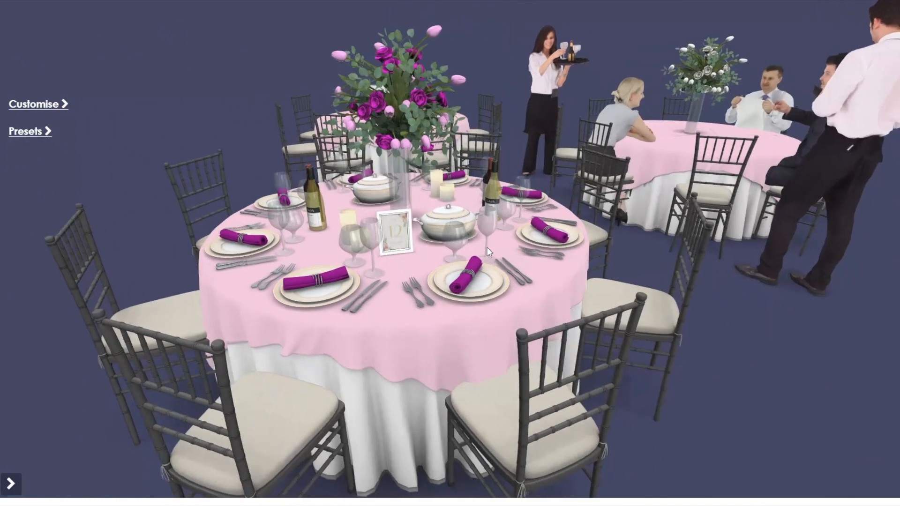
{"action": "left_click_drag", "start_coordinate": [392, 193], "coordinate": [470, 220]}
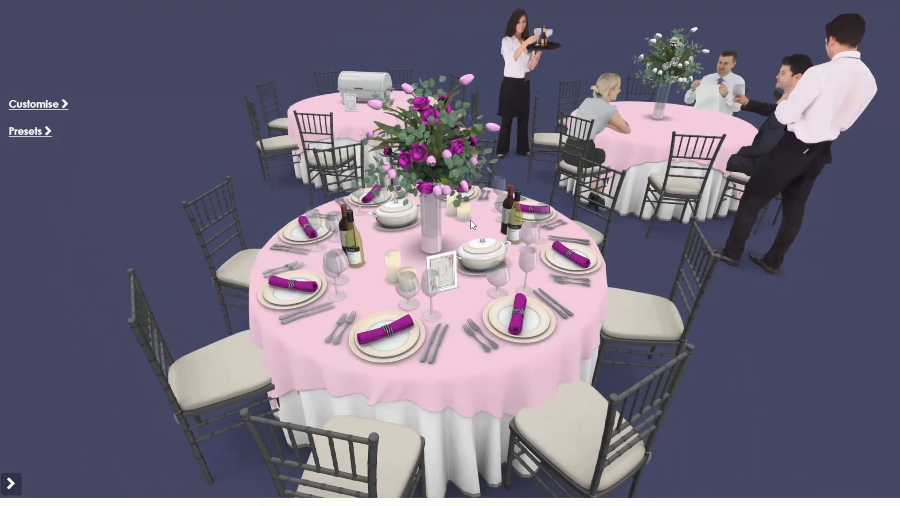
{"action": "right_click_drag", "start_coordinate": [411, 286], "coordinate": [452, 268]}
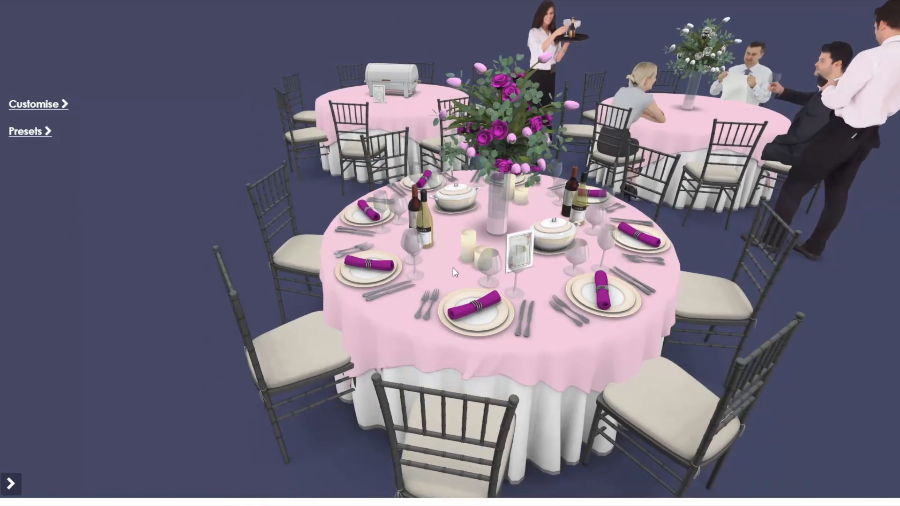
{"action": "left_click_drag", "start_coordinate": [420, 269], "coordinate": [469, 262]}
{"action": "right_click_drag", "start_coordinate": [469, 262], "coordinate": [434, 296]}
{"action": "left_click_drag", "start_coordinate": [477, 324], "coordinate": [461, 321]}
{"action": "scroll", "coordinate": [543, 286], "scroll_direction": "up", "scroll_amount": 5}
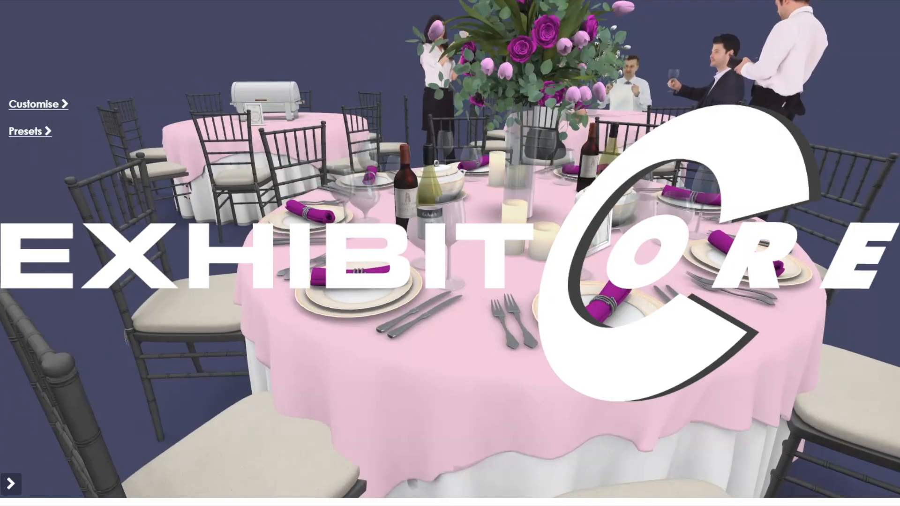